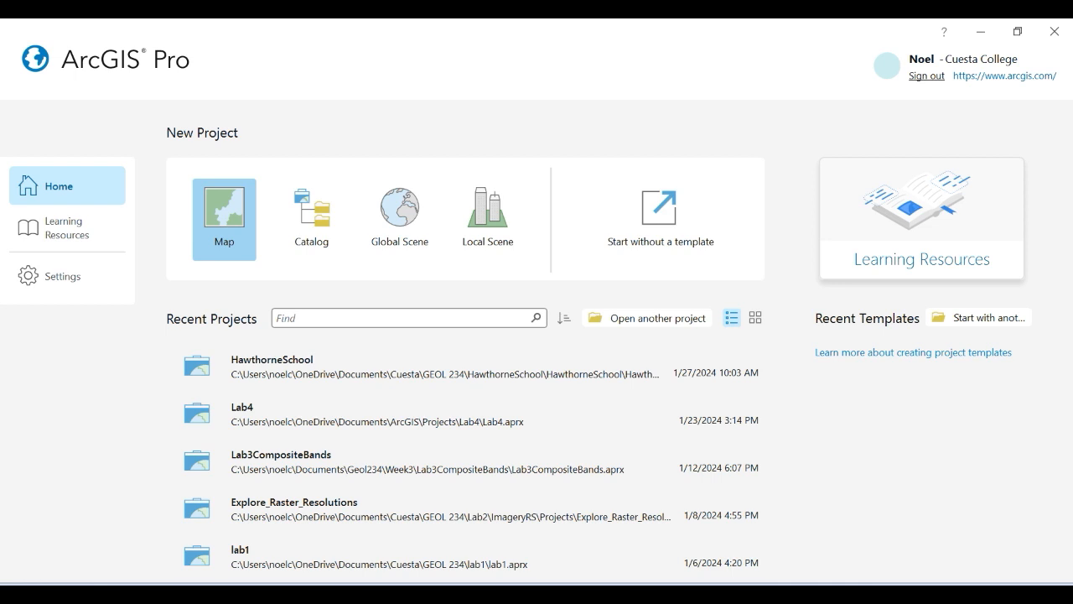
Step: Start a new Map project and browse its location to the LabActivities folder inside Documents\Cuesta on the C: drive
{"action": "left_click", "coordinate": [224, 219]}
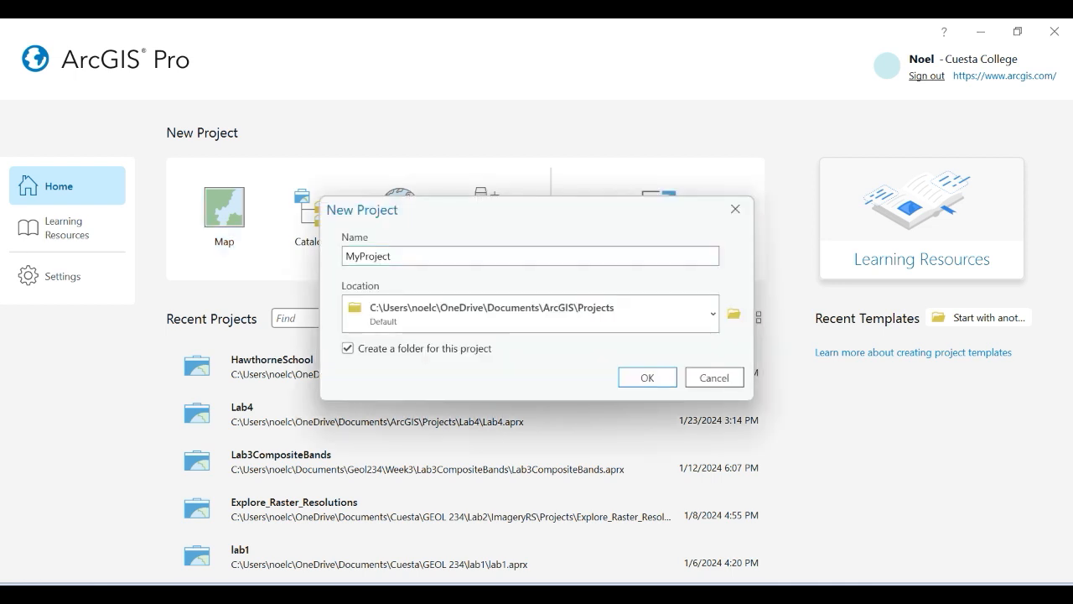
{"action": "left_click", "coordinate": [712, 313]}
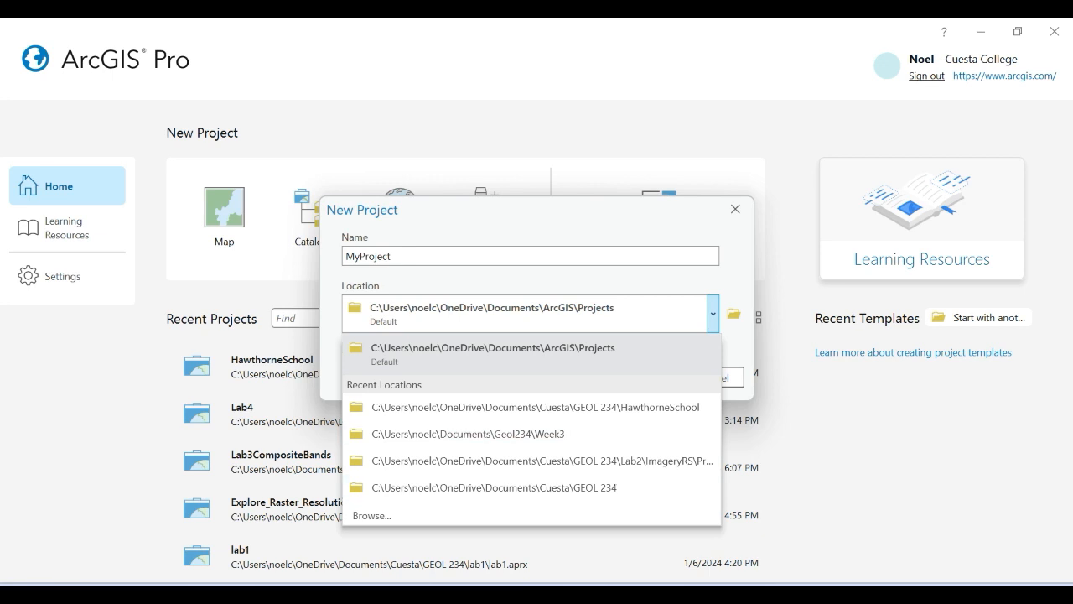
{"action": "left_click", "coordinate": [371, 516]}
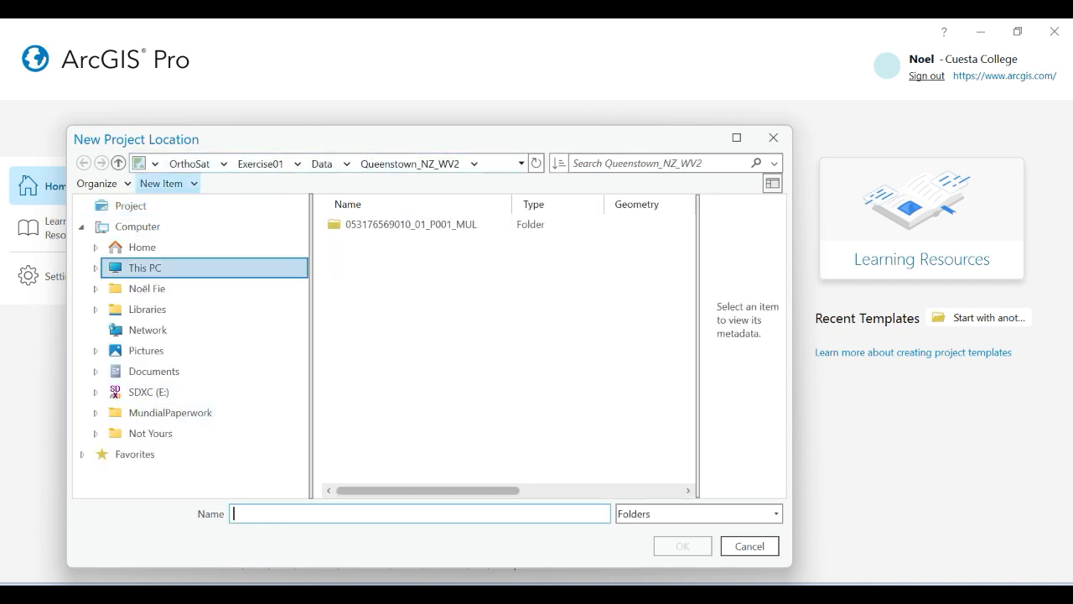
{"action": "left_click", "coordinate": [145, 268]}
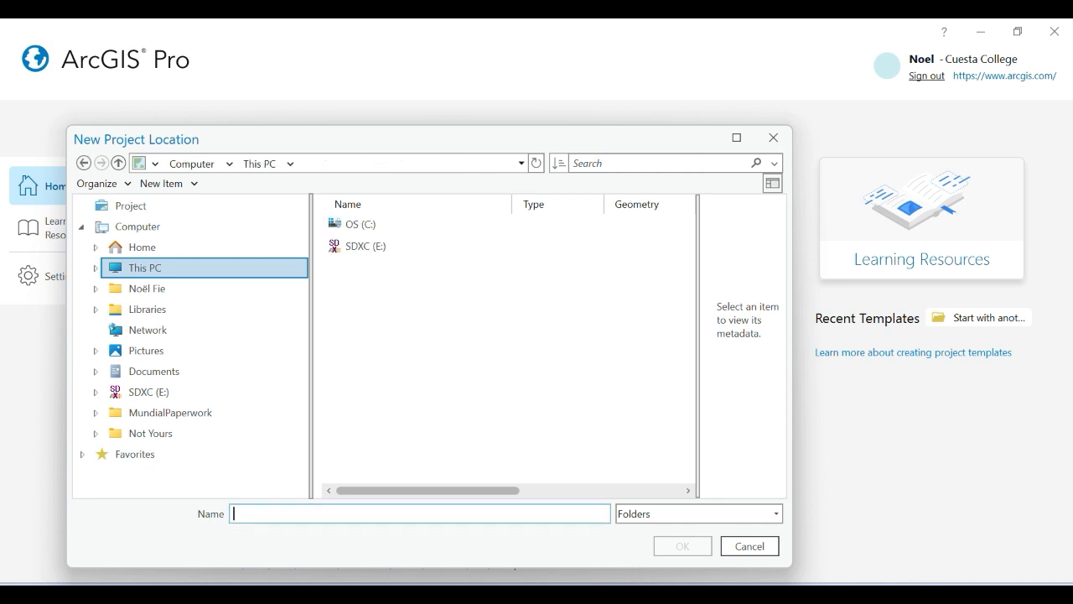
{"action": "double_click", "coordinate": [361, 224]}
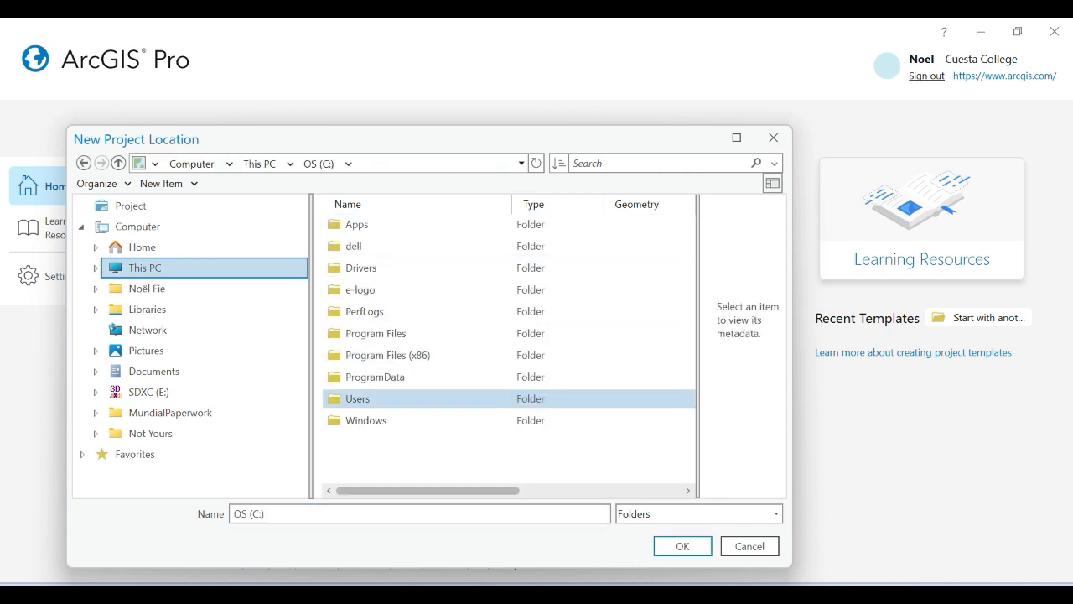
{"action": "double_click", "coordinate": [360, 399]}
{"action": "left_click", "coordinate": [361, 224]}
{"action": "double_click", "coordinate": [360, 225]}
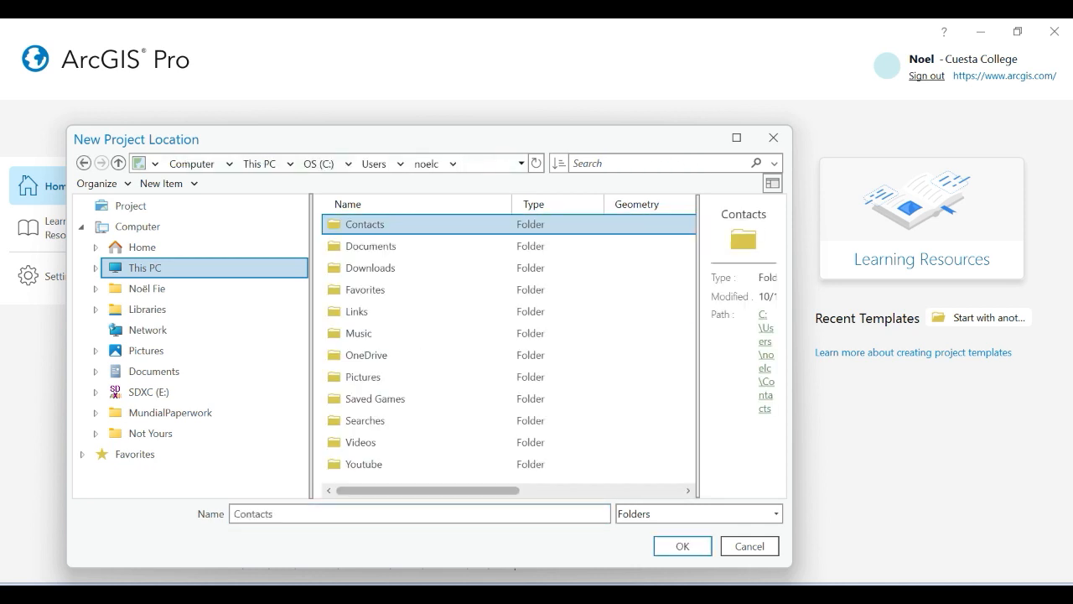
{"action": "double_click", "coordinate": [360, 245]}
{"action": "double_click", "coordinate": [360, 246]}
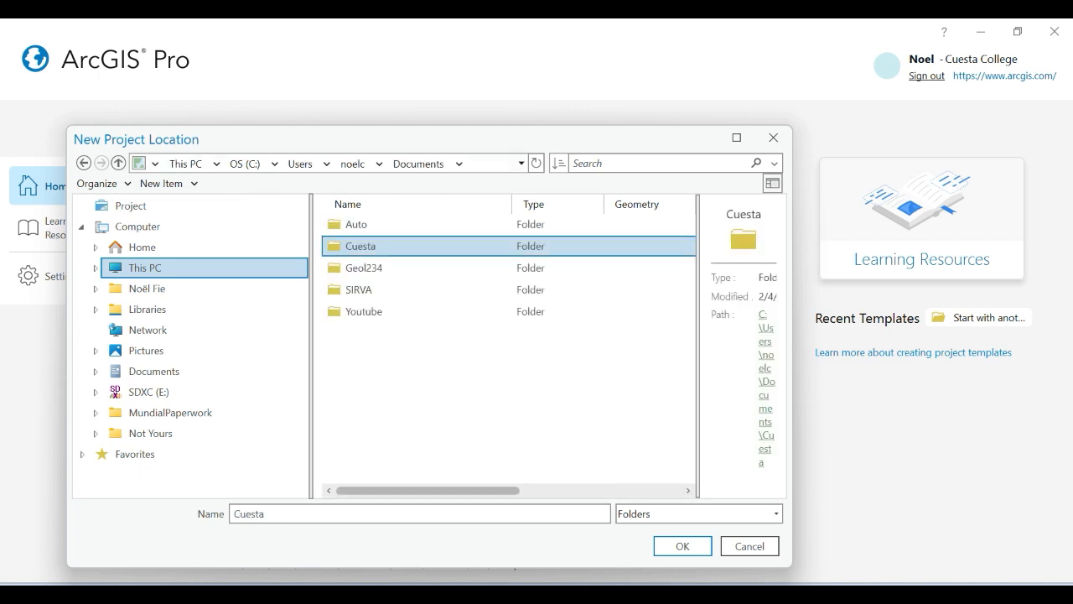
{"action": "left_click", "coordinate": [360, 224]}
{"action": "double_click", "coordinate": [360, 224]}
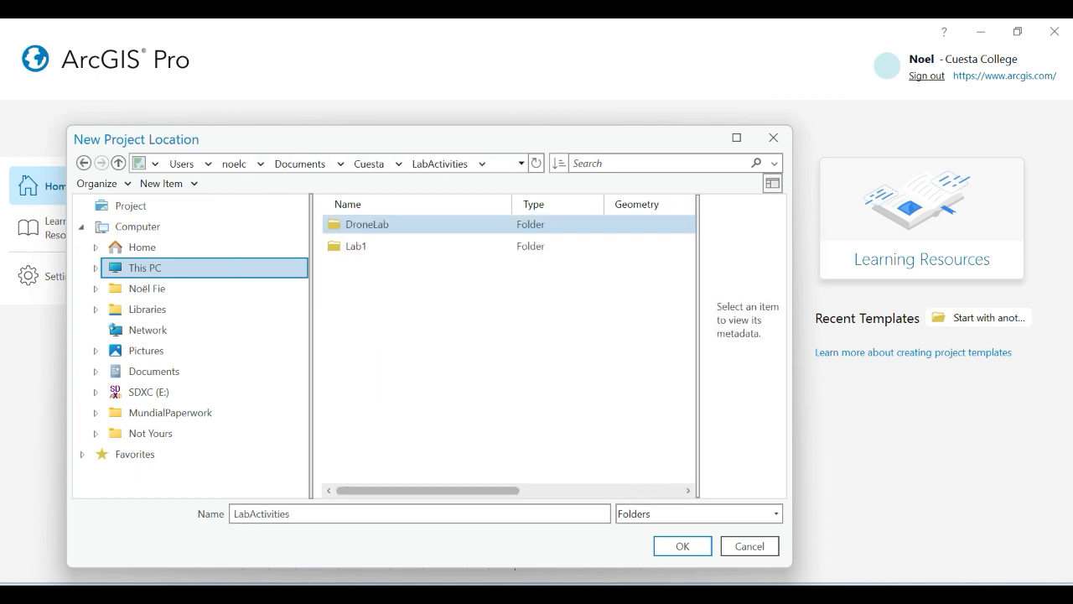
Step: Create a folder named Lab Week 6 in LabActivities, set it as the location, and create the project as MyProject
{"action": "right_click", "coordinate": [389, 260]}
{"action": "left_click", "coordinate": [431, 271]}
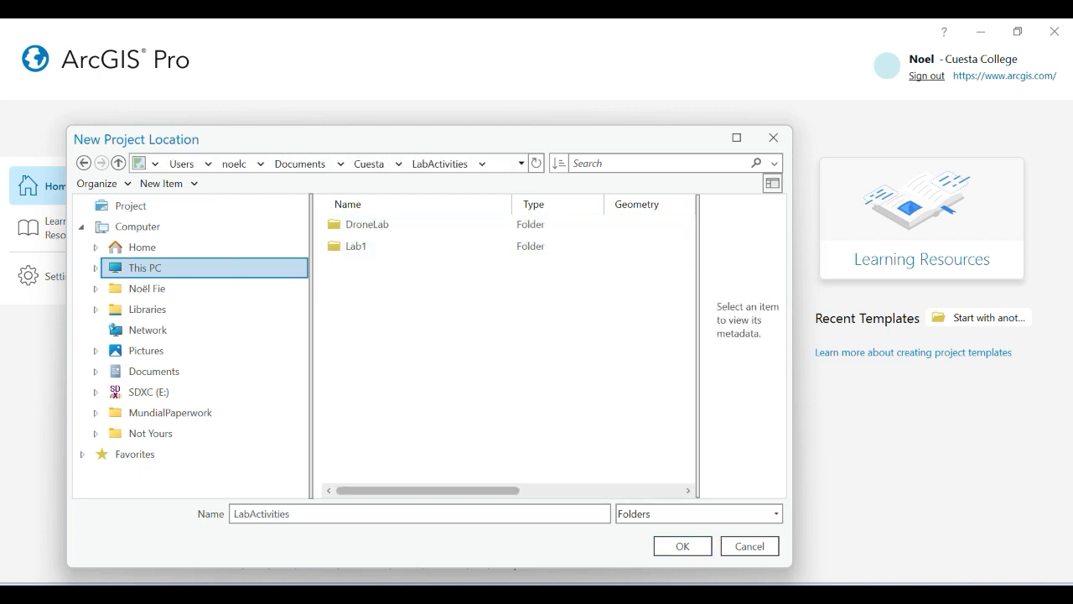
{"action": "type", "text": "L"}
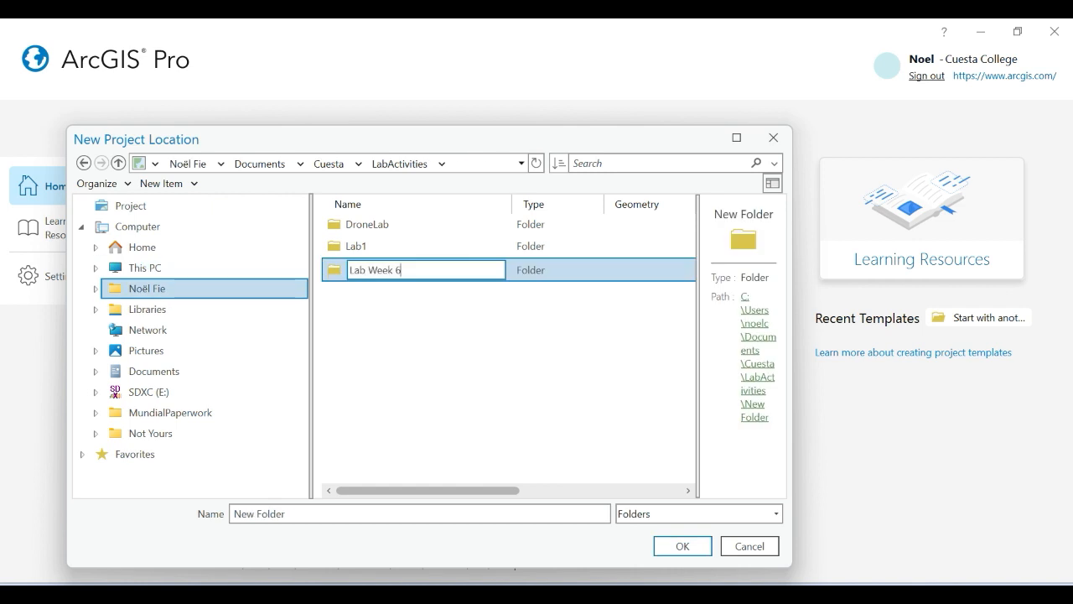
{"action": "type", "text": "ab Week 6"}
{"action": "key", "text": "Return"}
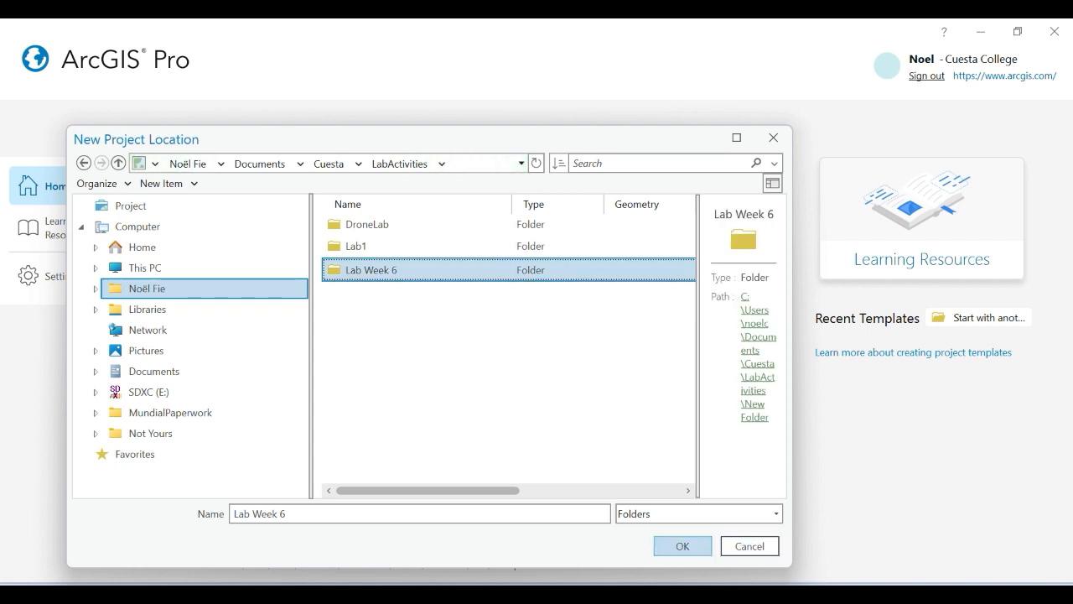
{"action": "key", "text": "Return"}
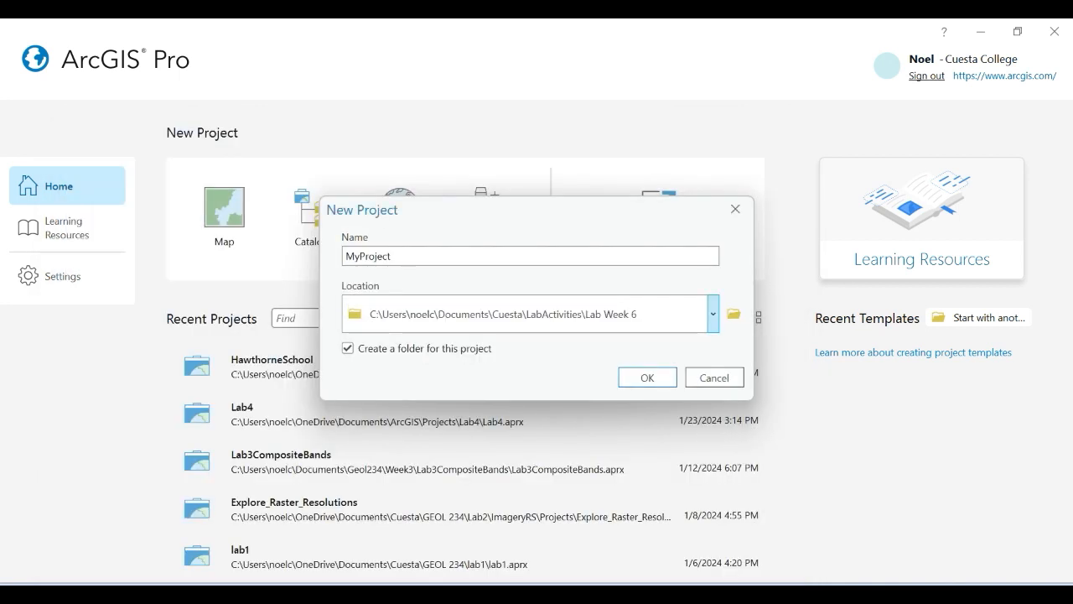
{"action": "left_click", "coordinate": [644, 376]}
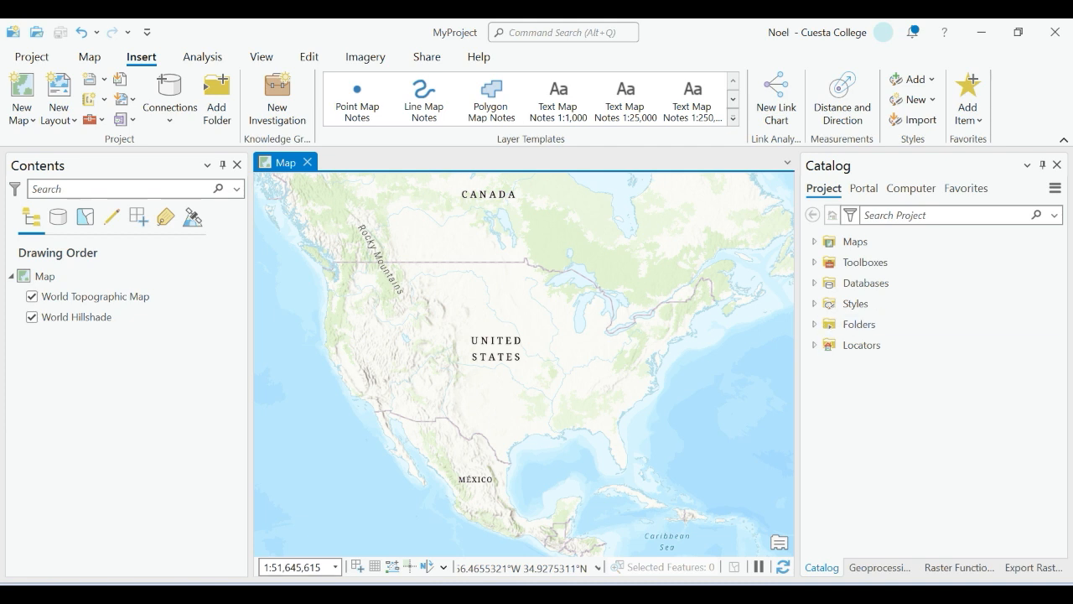
Step: Expand the project's Folders, then switch to File Explorer and examine the image files in the Cuesta\Lab6 folder
{"action": "left_click", "coordinate": [814, 324]}
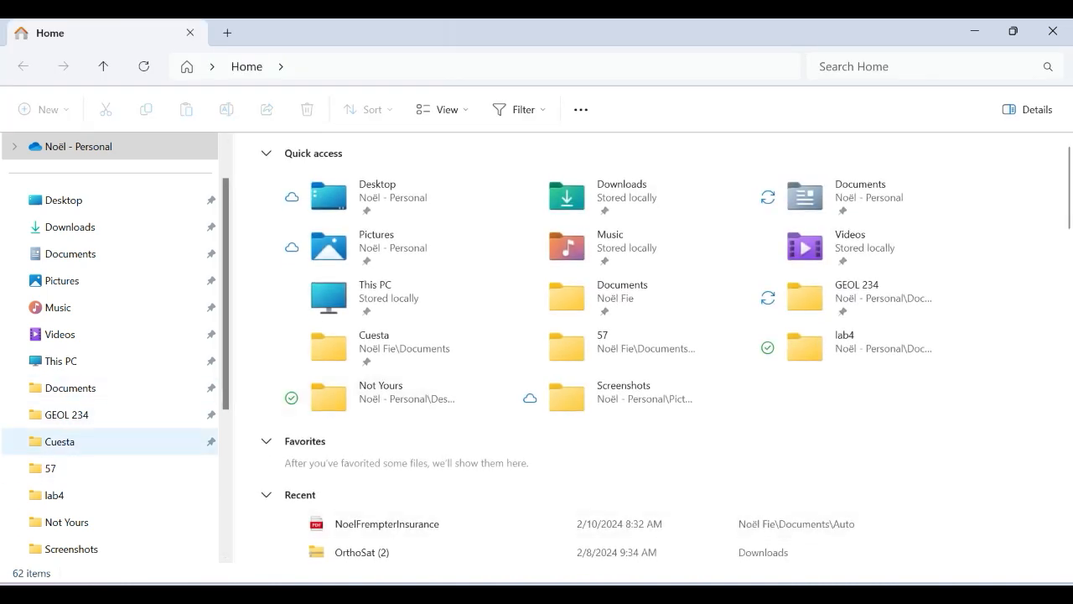
{"action": "left_click", "coordinate": [68, 415]}
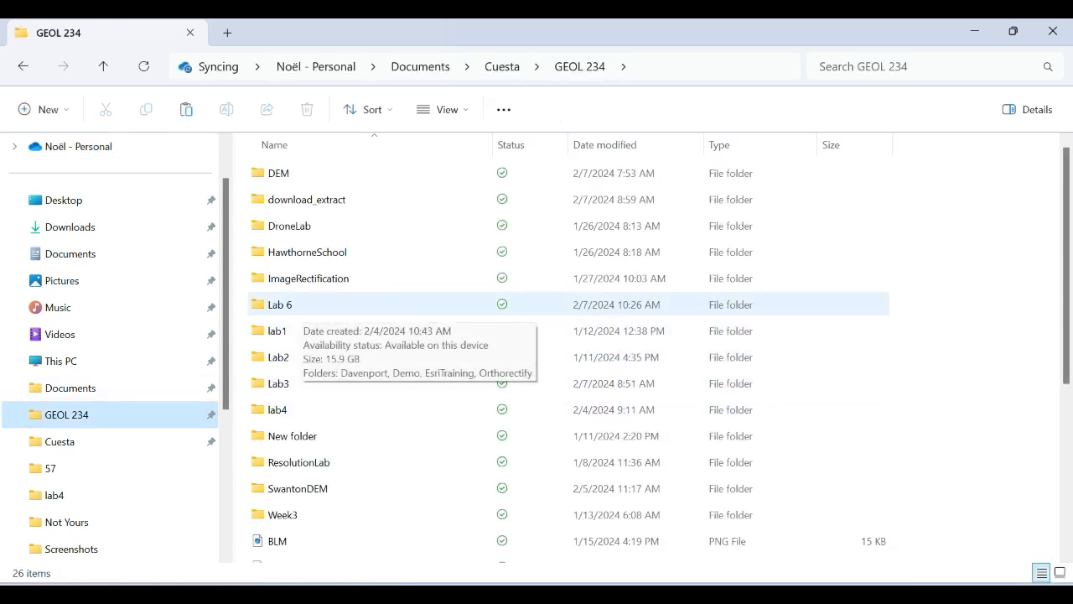
{"action": "left_click", "coordinate": [502, 66]}
{"action": "left_click", "coordinate": [280, 225]}
{"action": "double_click", "coordinate": [280, 225]}
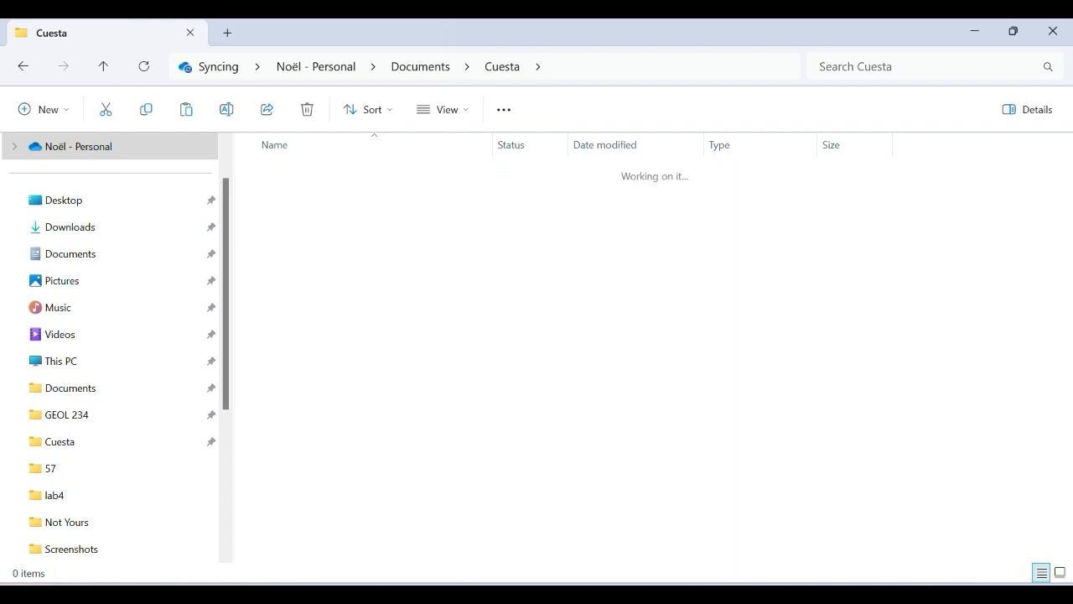
{"action": "scroll", "coordinate": [280, 225], "scroll_direction": "down", "scroll_amount": 1}
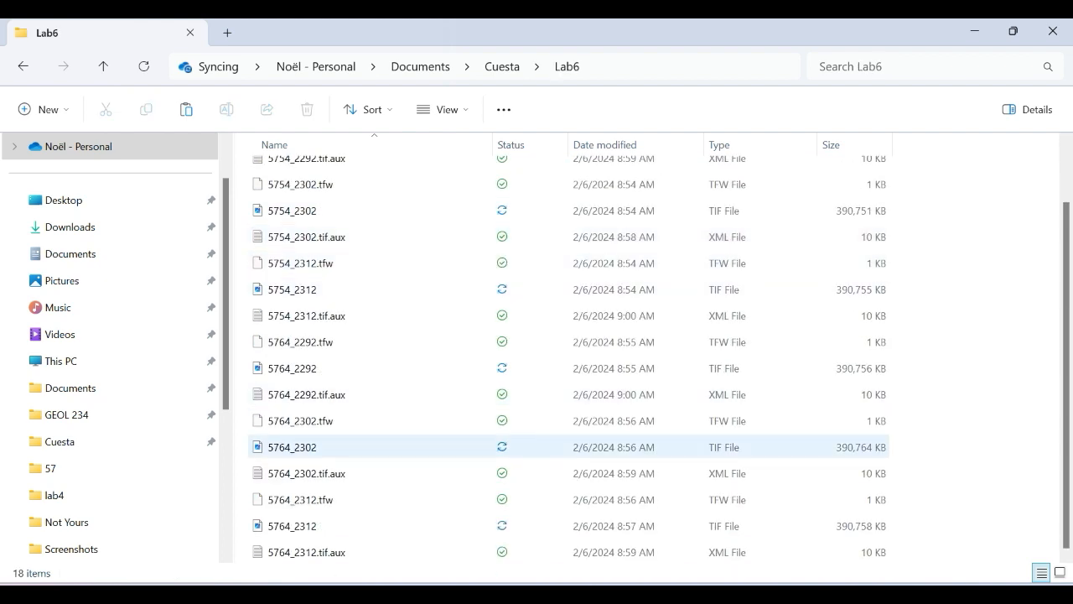
{"action": "scroll", "coordinate": [377, 341], "scroll_direction": "up", "scroll_amount": 1}
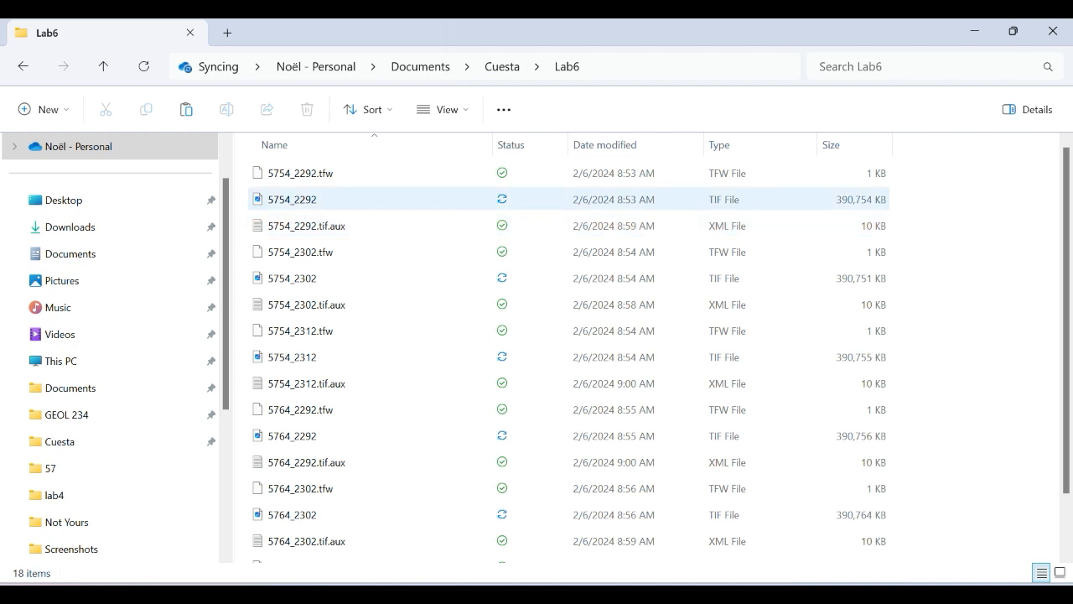
{"action": "scroll", "coordinate": [568, 356], "scroll_direction": "down", "scroll_amount": 1}
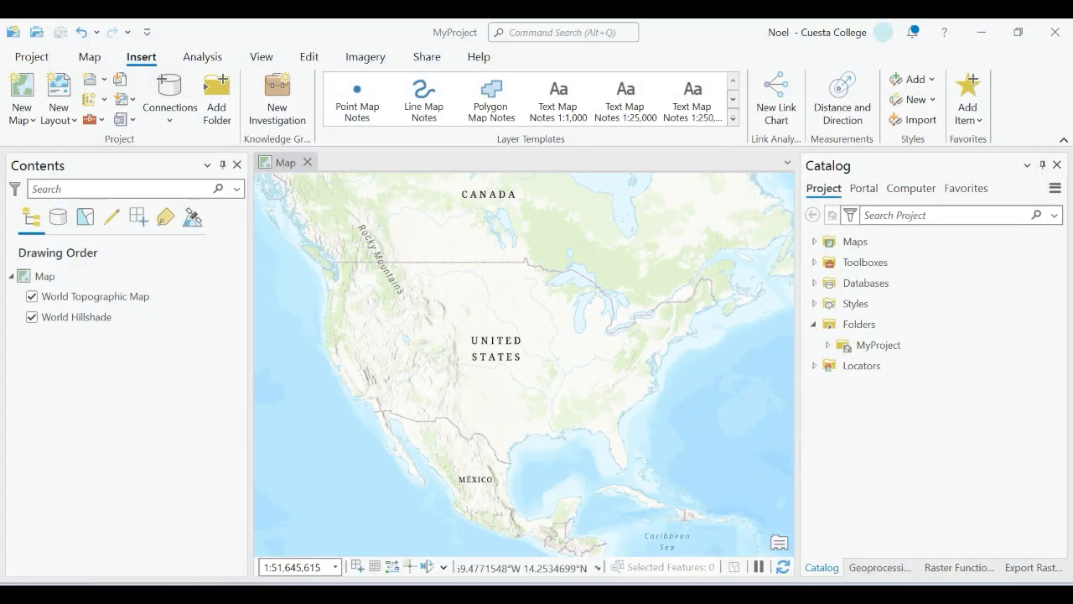
Step: Back in ArcGIS Pro, add a folder connection to the Lab6 folder in Documents\Cuesta
{"action": "right_click", "coordinate": [842, 325]}
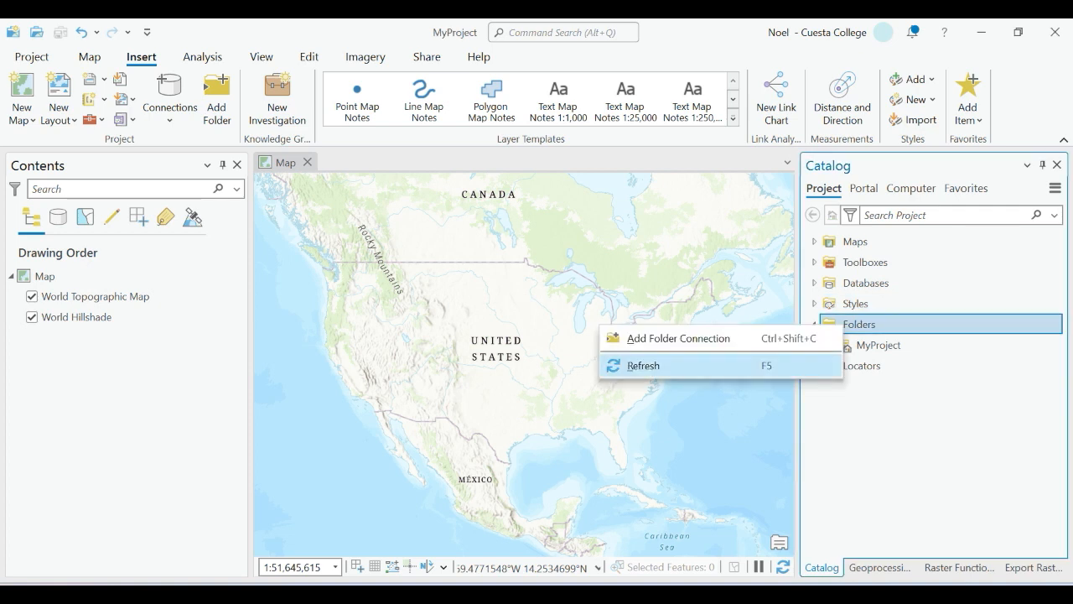
{"action": "left_click", "coordinate": [662, 337]}
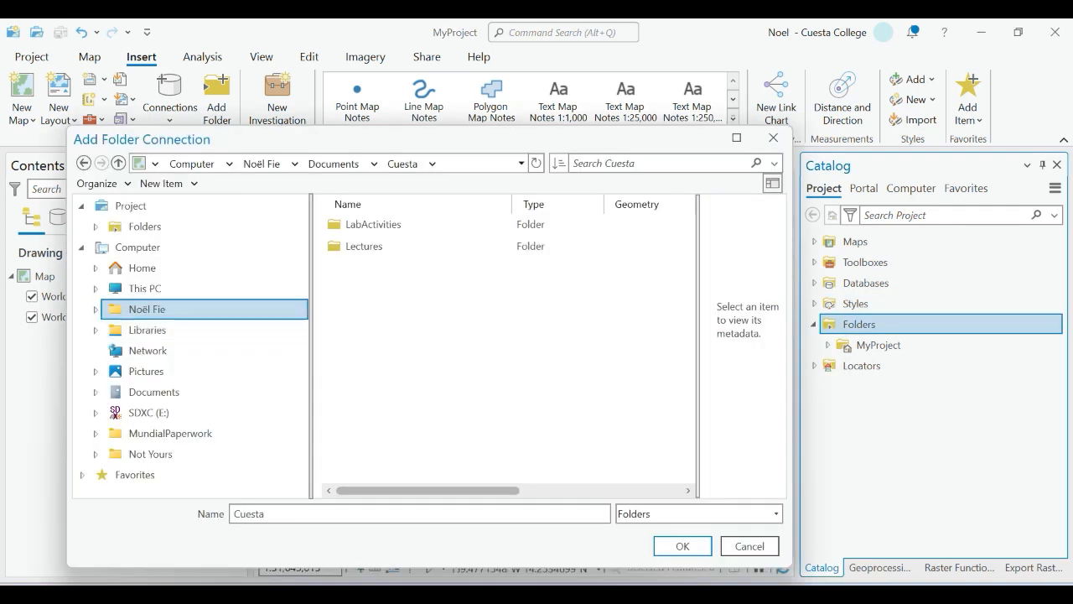
{"action": "left_click", "coordinate": [145, 288]}
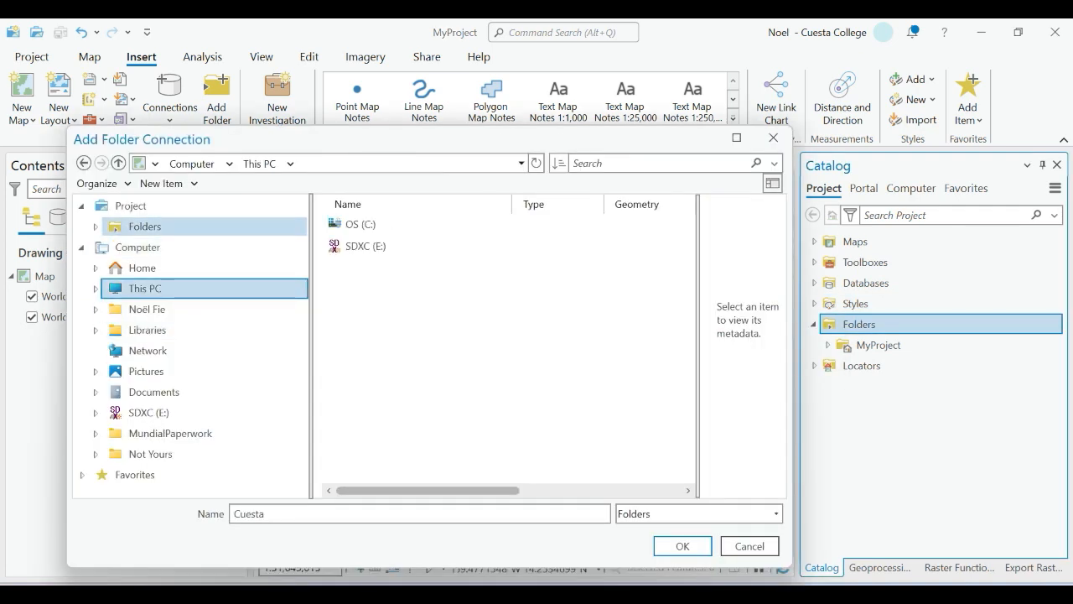
{"action": "left_click", "coordinate": [145, 226]}
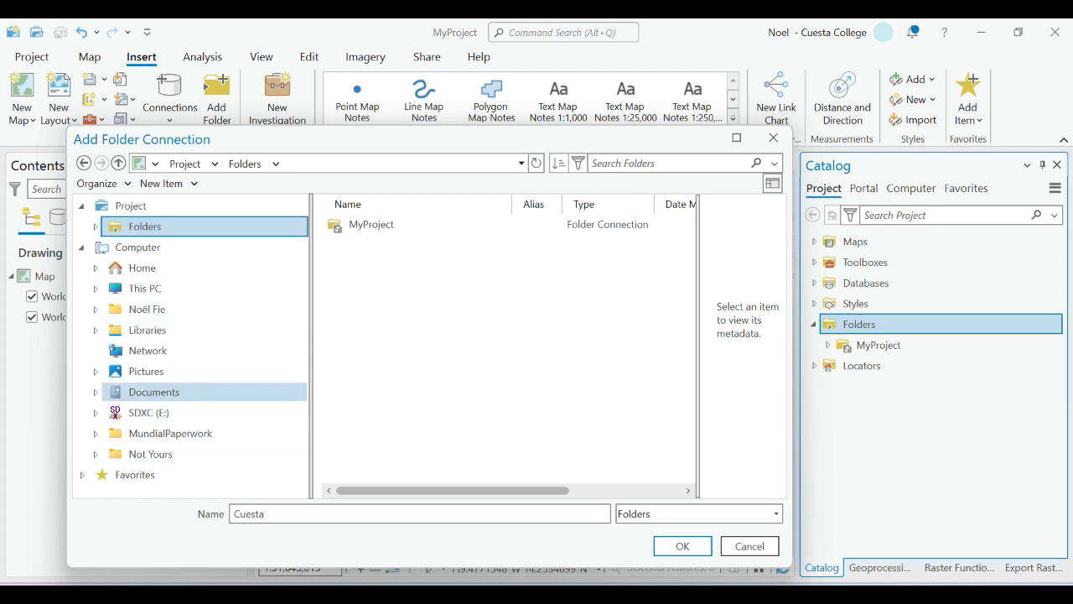
{"action": "left_click", "coordinate": [153, 391]}
{"action": "double_click", "coordinate": [360, 309]}
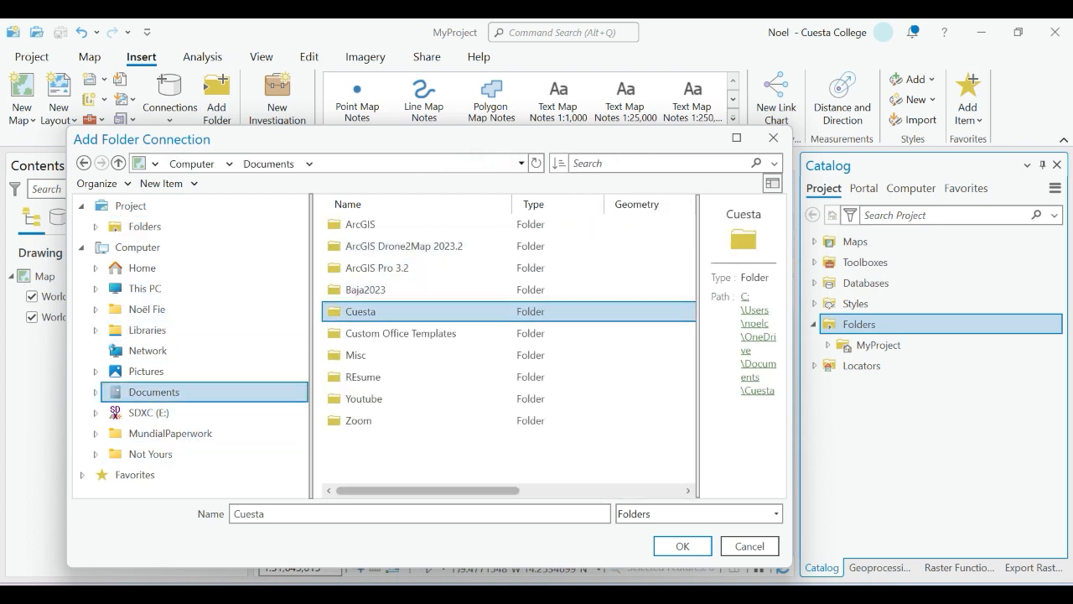
{"action": "left_click", "coordinate": [356, 268]}
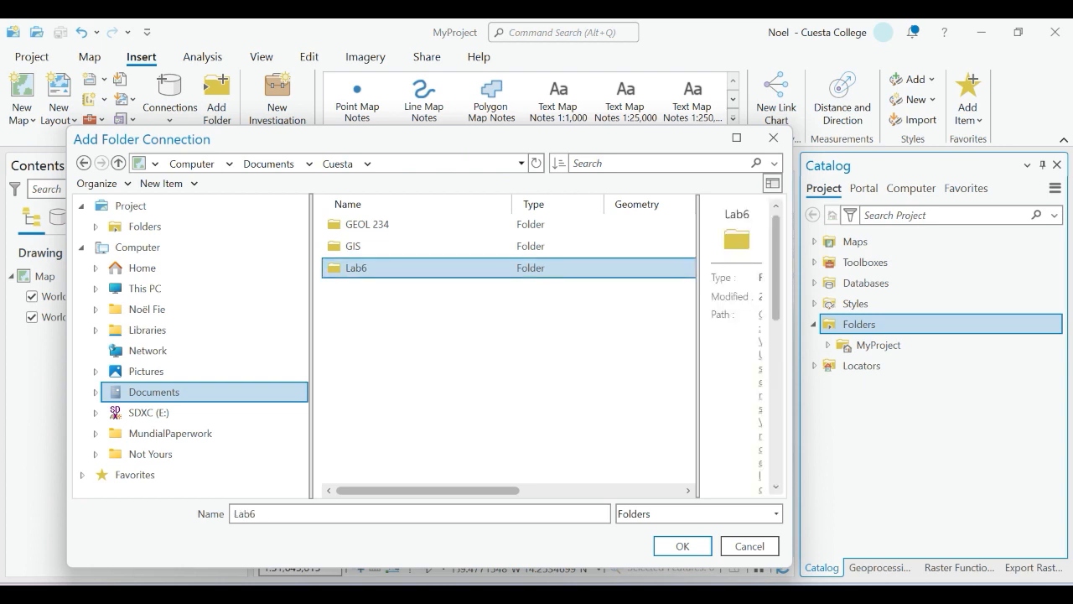
{"action": "left_click", "coordinate": [682, 545]}
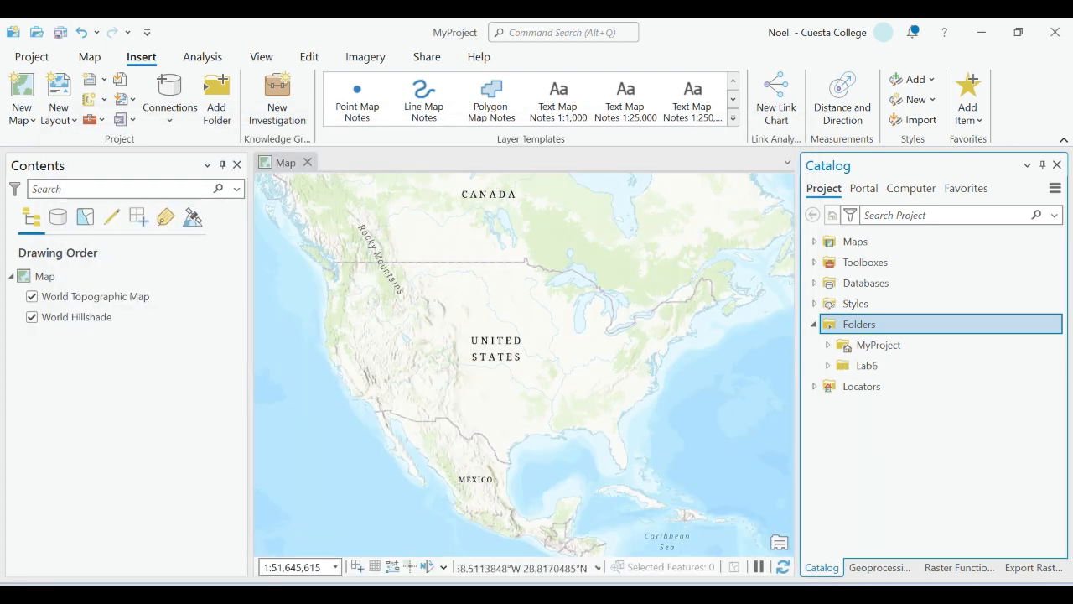
Step: Add all six TIF rasters from the Lab6 folder, 5754_2292 through 5764_2312, to the map and review their layers
{"action": "left_click", "coordinate": [827, 365]}
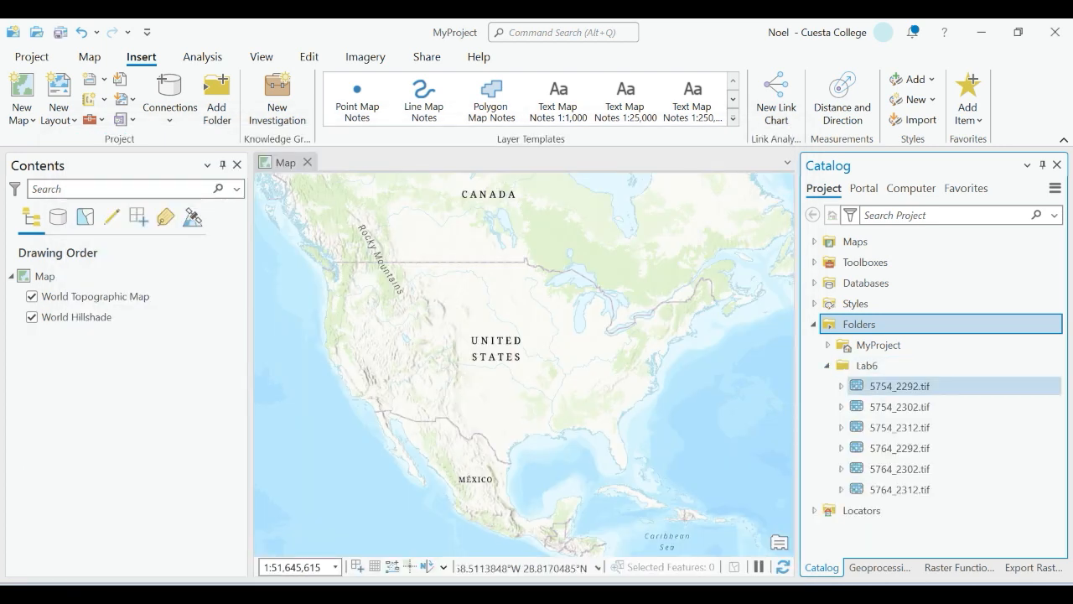
{"action": "left_click", "coordinate": [900, 386]}
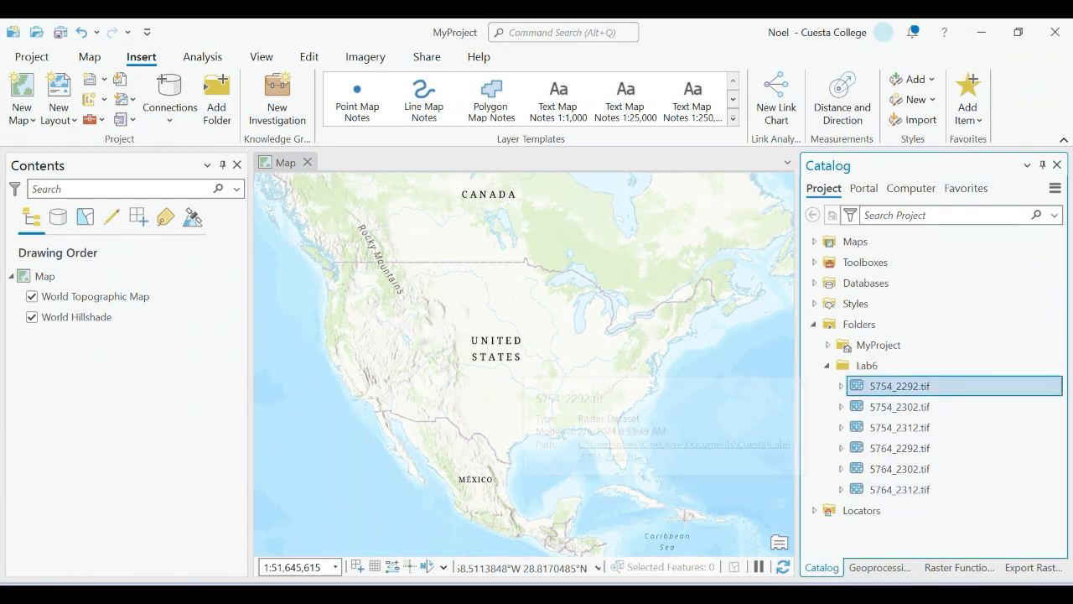
{"action": "left_click", "coordinate": [900, 490], "text": "shift"}
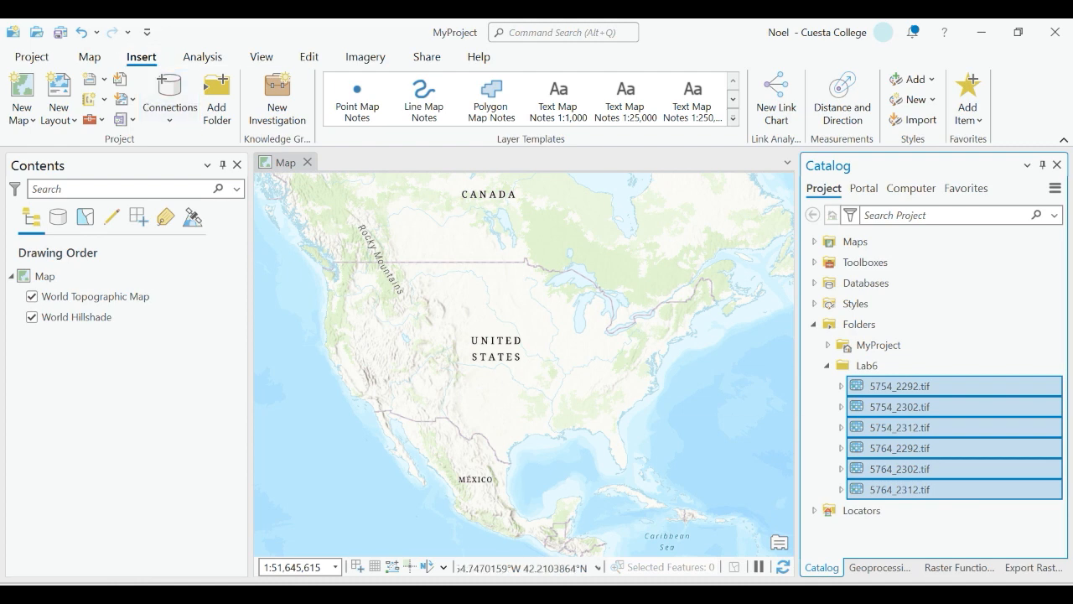
{"action": "left_click_drag", "start_coordinate": [900, 406], "coordinate": [530, 329]}
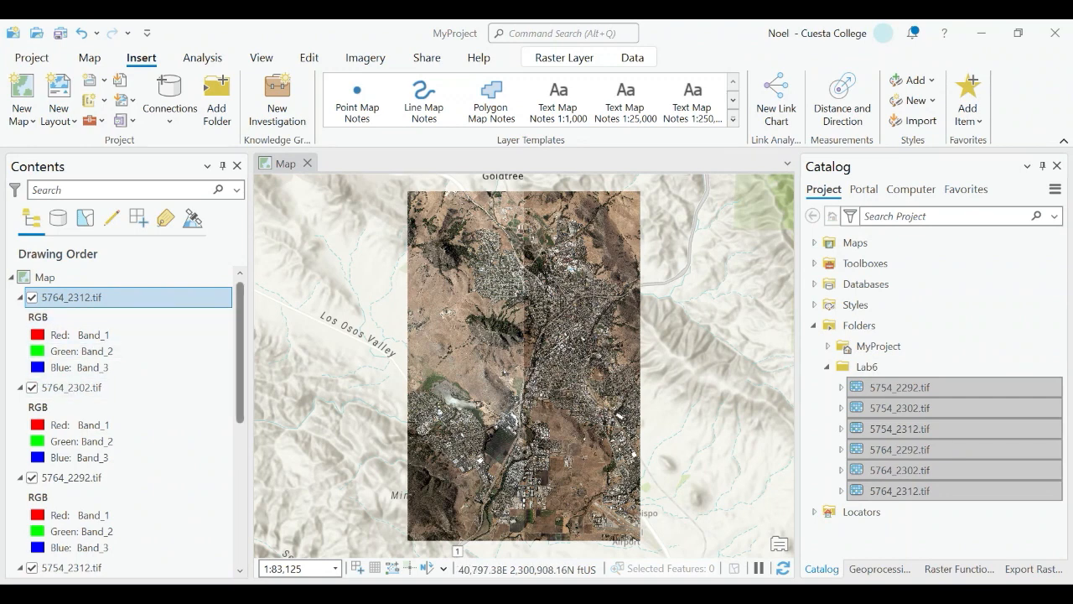
{"action": "scroll", "coordinate": [126, 419], "scroll_direction": "down", "scroll_amount": 3}
{"action": "scroll", "coordinate": [126, 419], "scroll_direction": "down", "scroll_amount": 3}
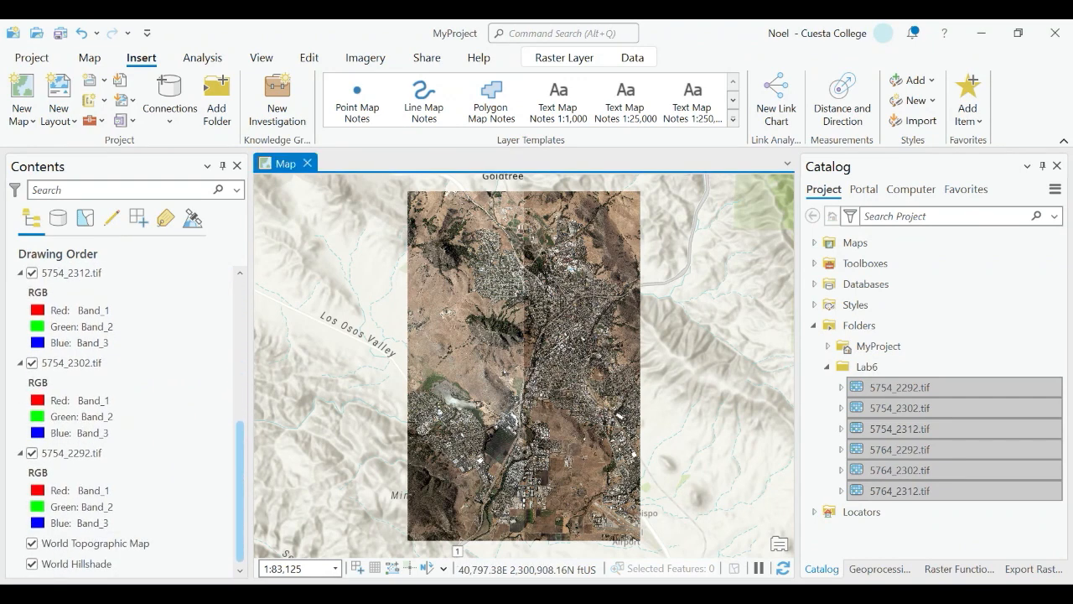
{"action": "scroll", "coordinate": [125, 419], "scroll_direction": "up", "scroll_amount": 10}
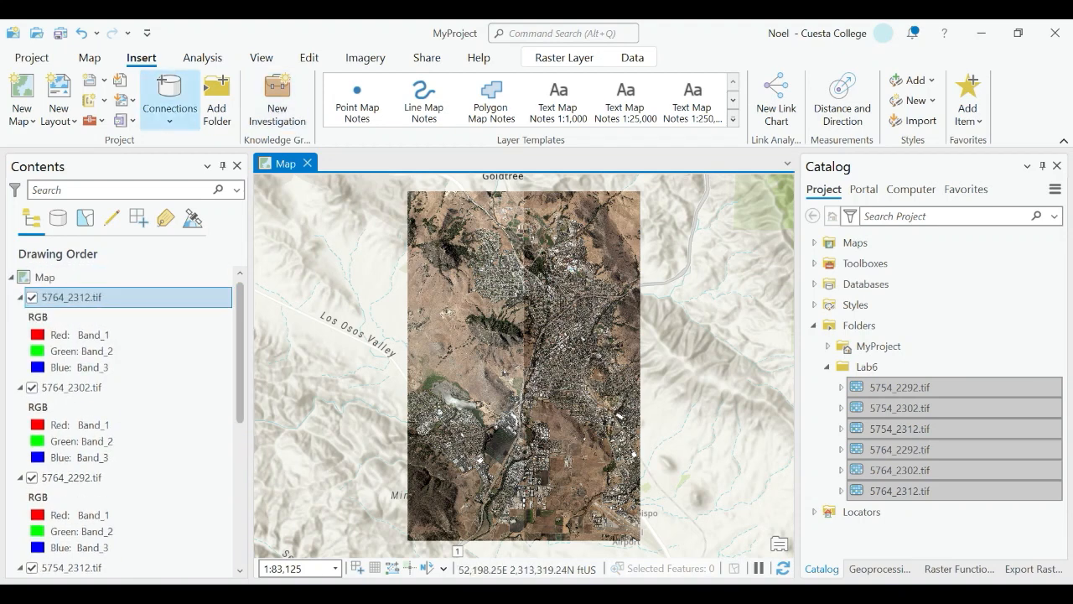
Step: Activate the map's Select tool and deselect the TIF rasters in the connected Lab6 folder
{"action": "left_click", "coordinate": [89, 57]}
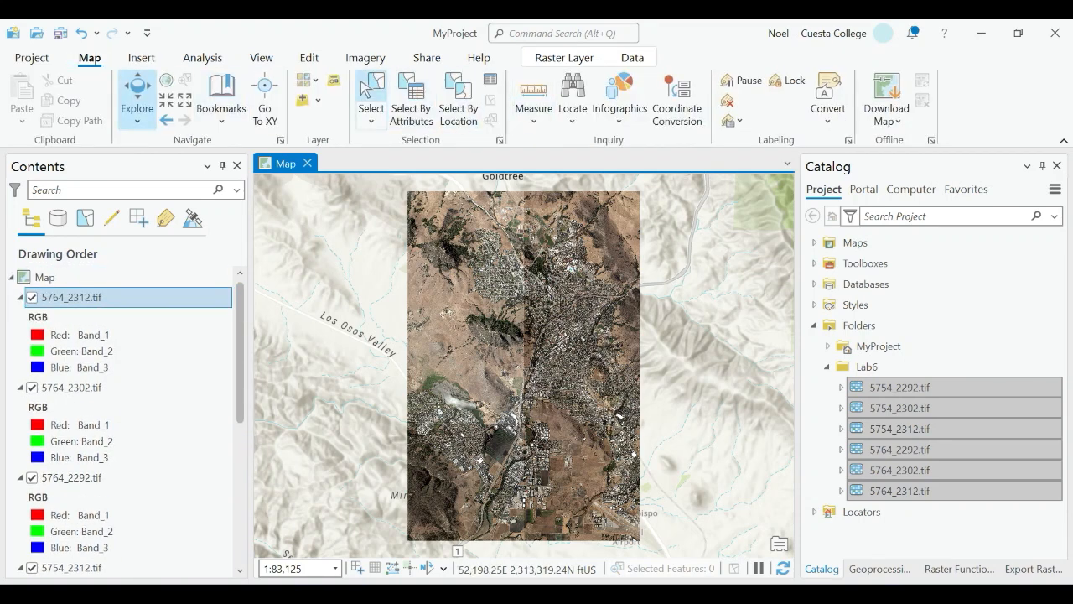
{"action": "left_click", "coordinate": [371, 94]}
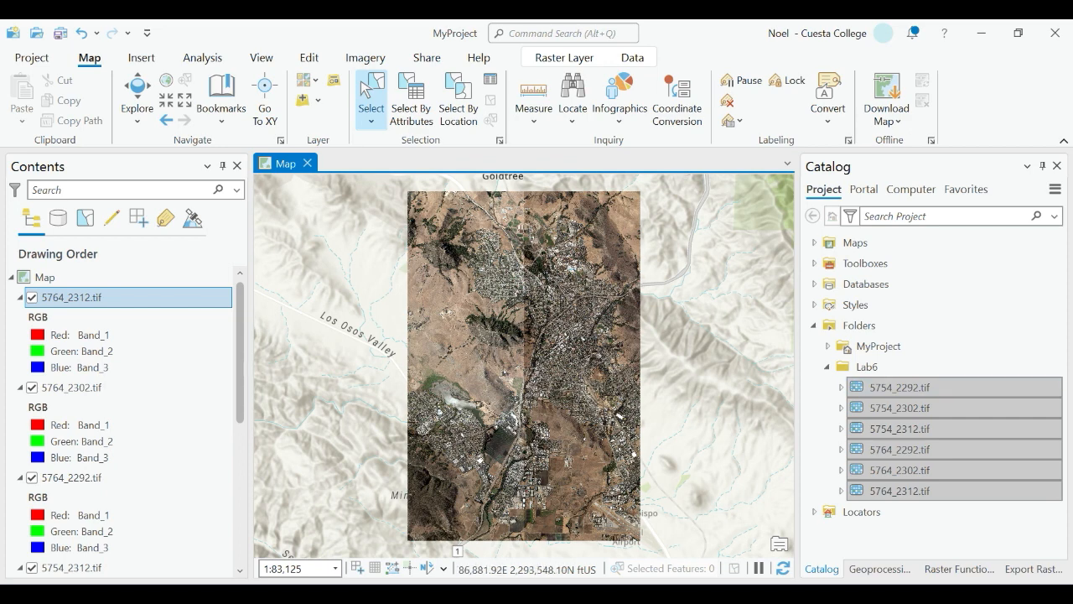
{"action": "left_click", "coordinate": [827, 366]}
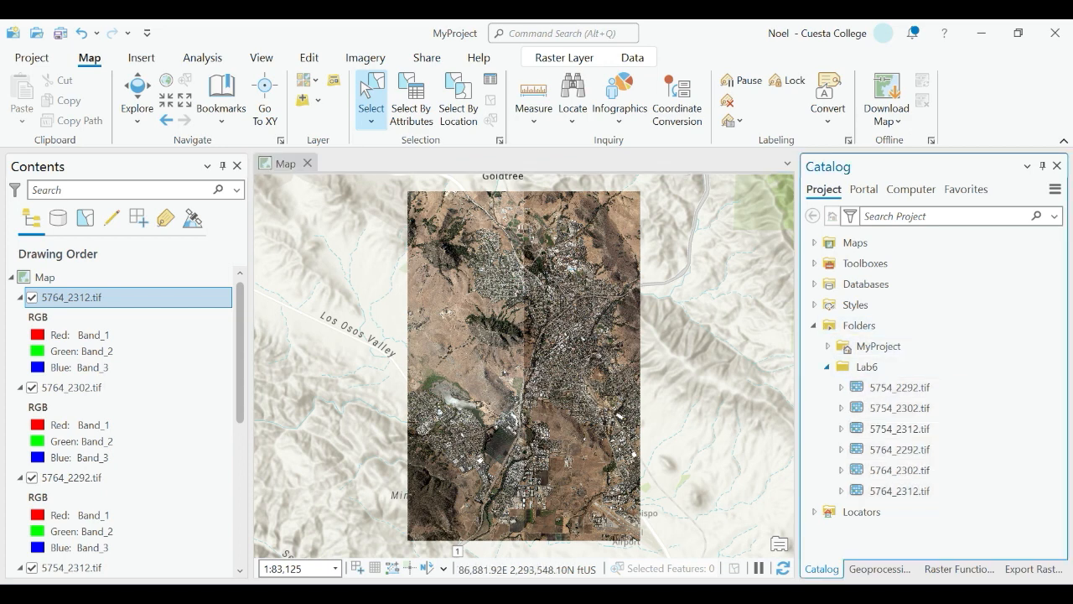
Step: Start a new mosaic dataset in the project's MyProject.gdb geodatabase and name it SLOMosaic
{"action": "left_click", "coordinate": [827, 346]}
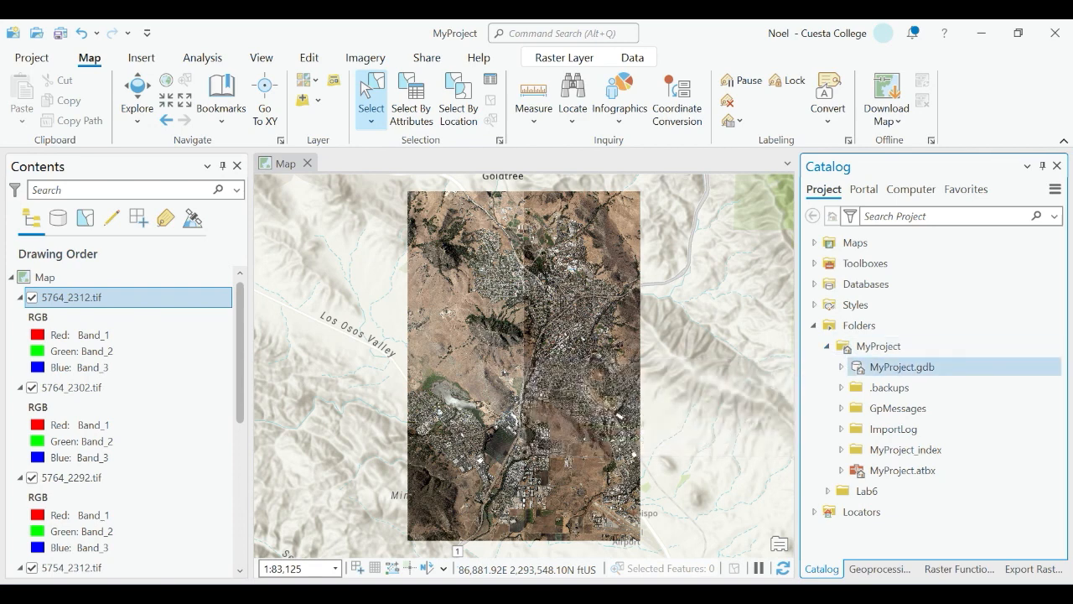
{"action": "right_click", "coordinate": [855, 367]}
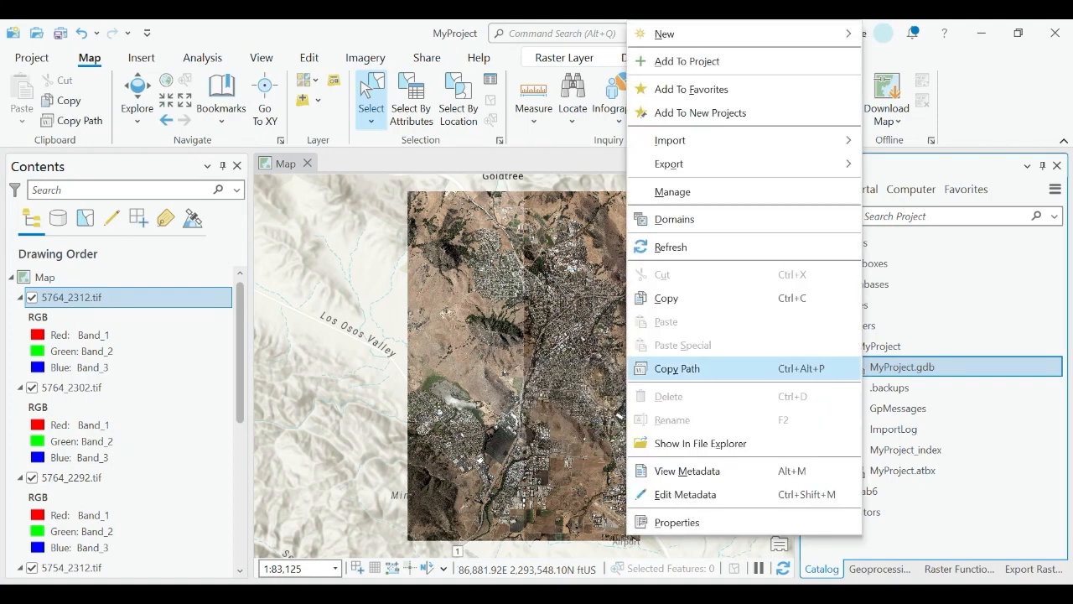
{"action": "mouse_move", "coordinate": [664, 33]}
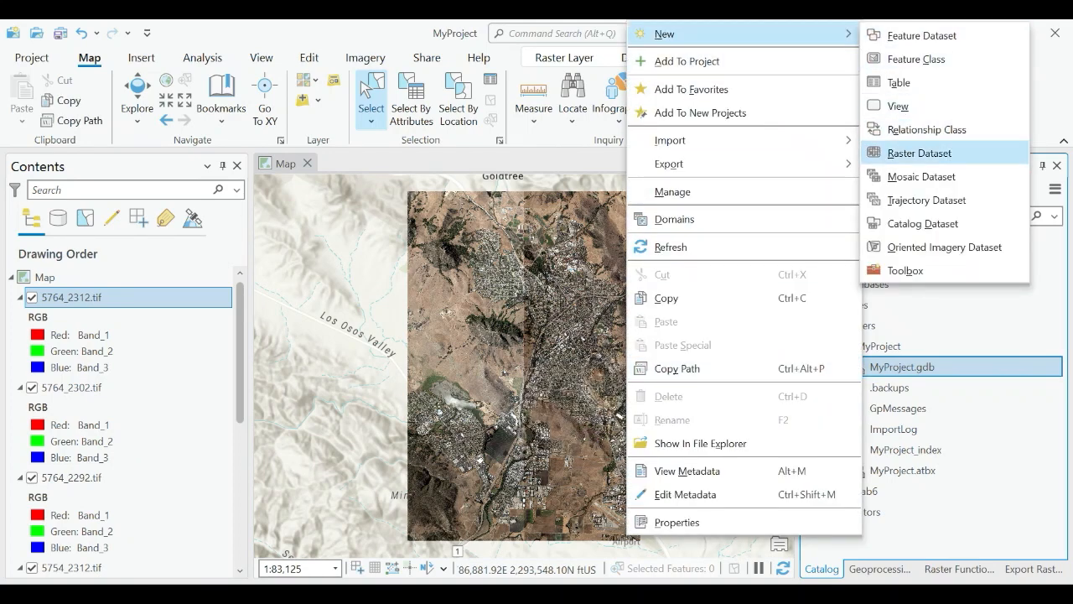
{"action": "left_click", "coordinate": [918, 177]}
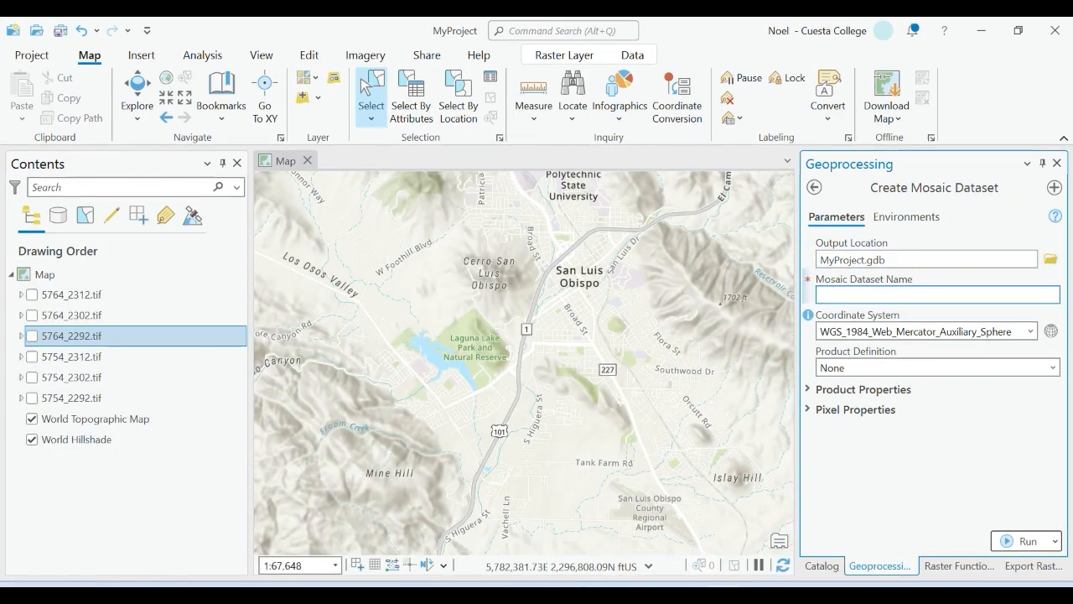
{"action": "type", "text": "SLOMosaic"}
{"action": "key", "text": "Tab"}
Step: Set the coordinate system to Current Map [Map], keep the product definition at None, and create the mosaic dataset
{"action": "left_click", "coordinate": [1030, 331]}
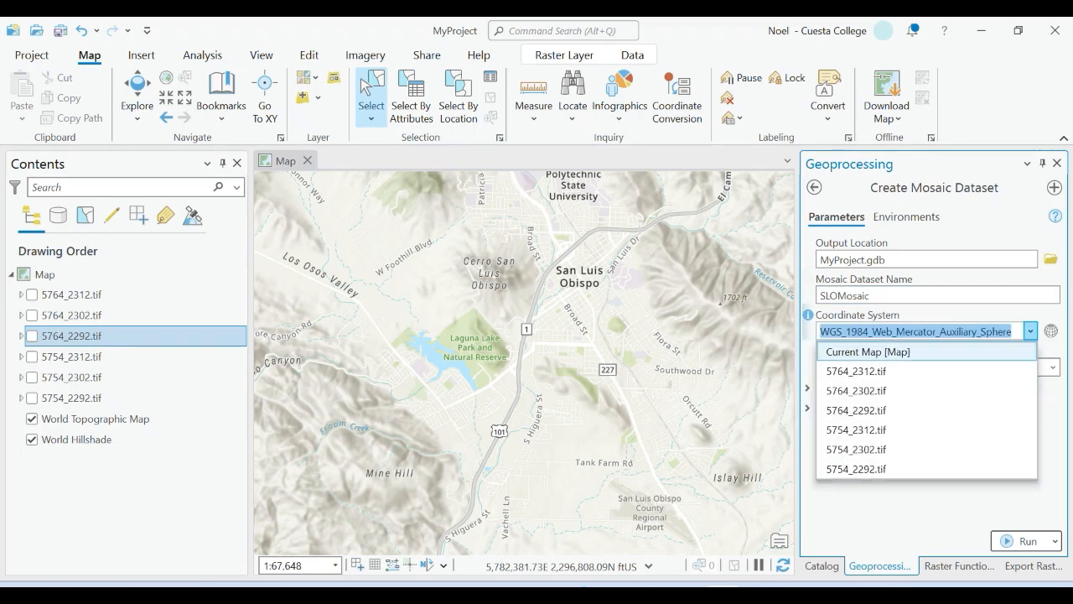
{"action": "left_click", "coordinate": [867, 352]}
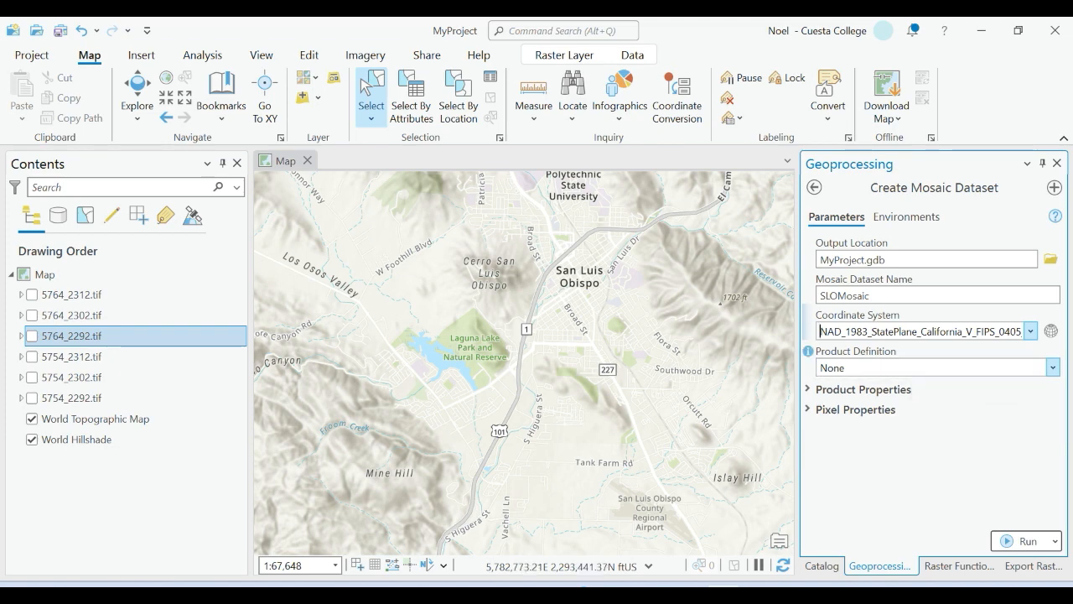
{"action": "left_click", "coordinate": [1053, 368]}
{"action": "scroll", "coordinate": [931, 505], "scroll_direction": "down", "scroll_amount": 5}
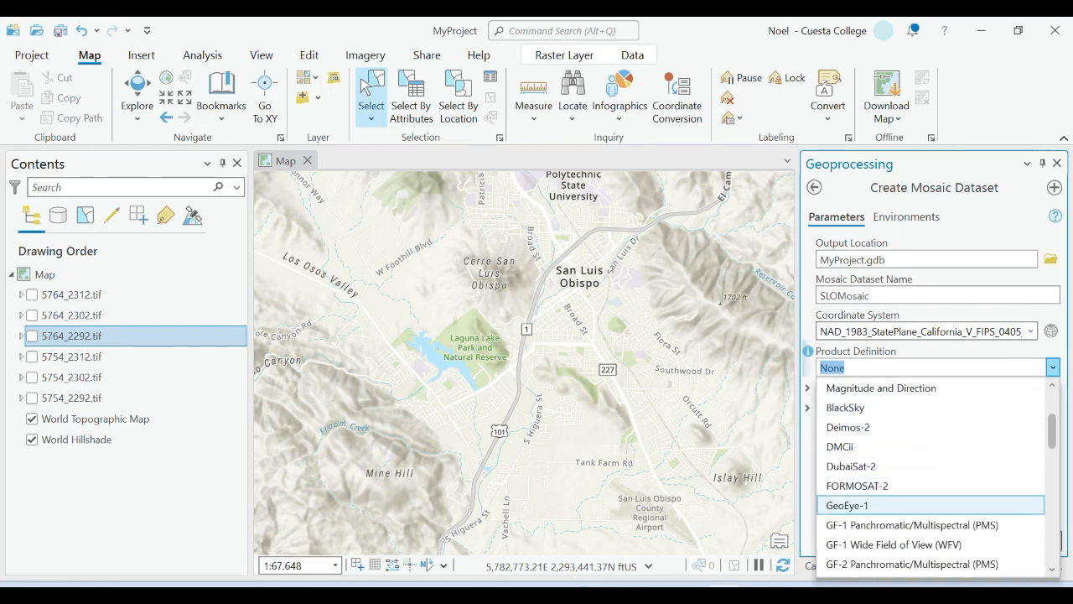
{"action": "scroll", "coordinate": [930, 511], "scroll_direction": "down", "scroll_amount": 3}
{"action": "scroll", "coordinate": [930, 544], "scroll_direction": "up", "scroll_amount": 1}
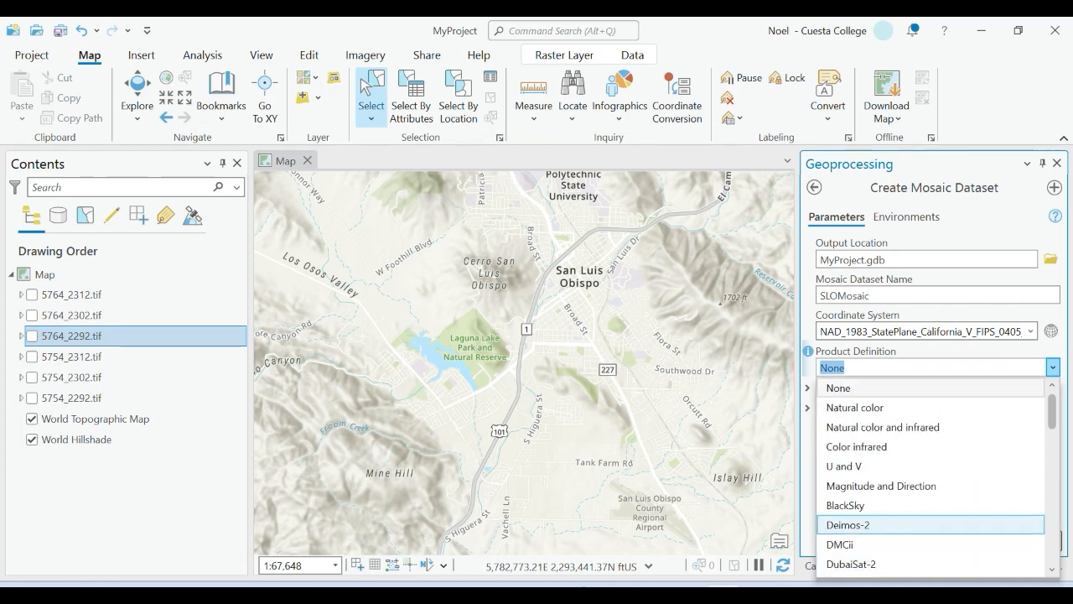
{"action": "left_click", "coordinate": [871, 388]}
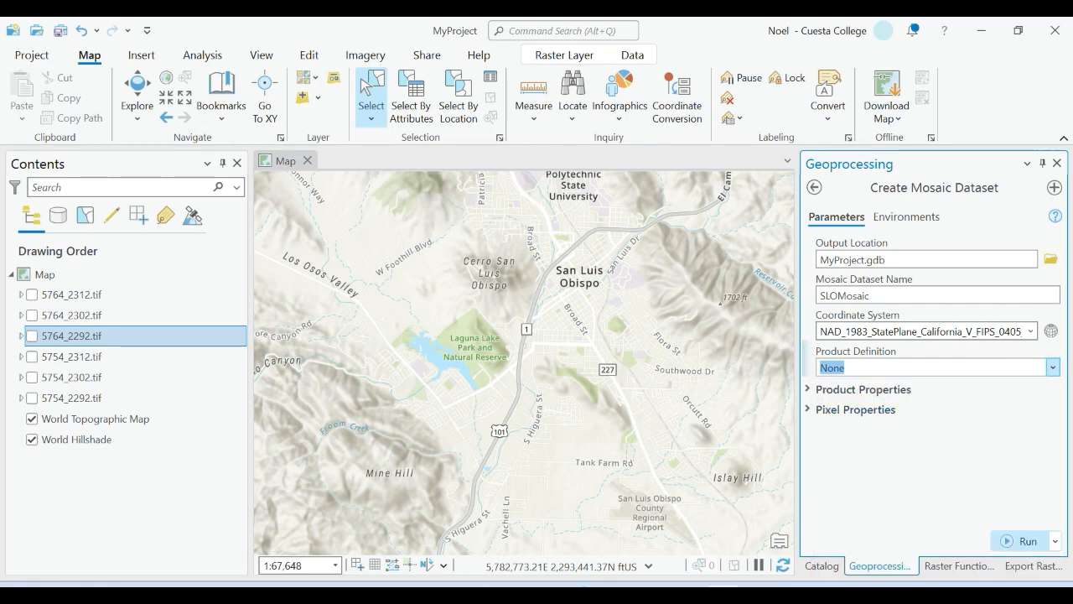
{"action": "left_click", "coordinate": [1021, 540]}
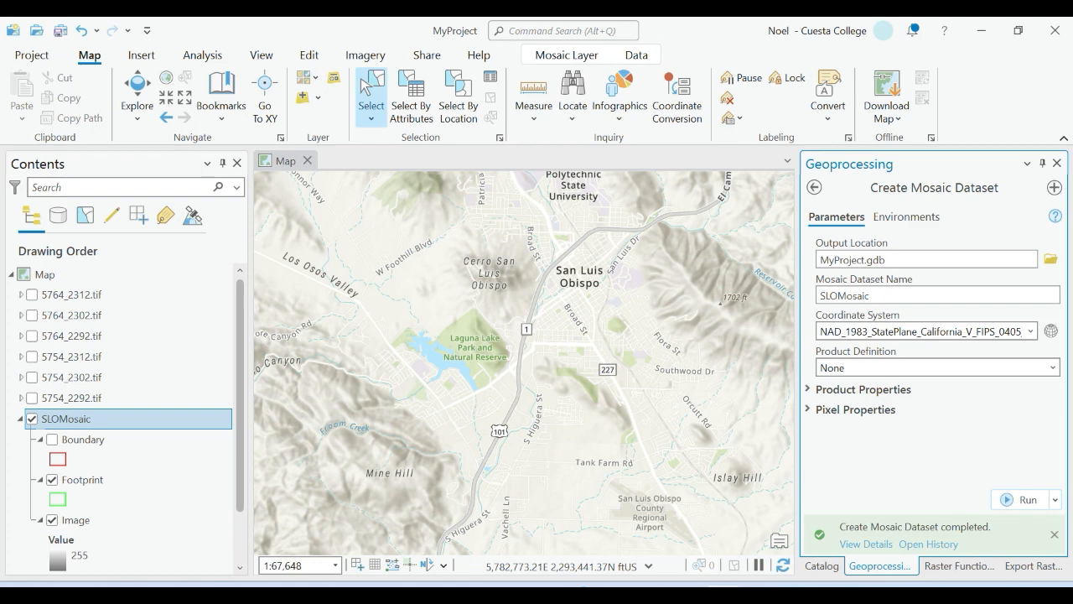
Step: Locate SLOMosaic in MyProject.gdb in the catalog and open the Add Rasters tool for it
{"action": "left_click", "coordinate": [821, 565]}
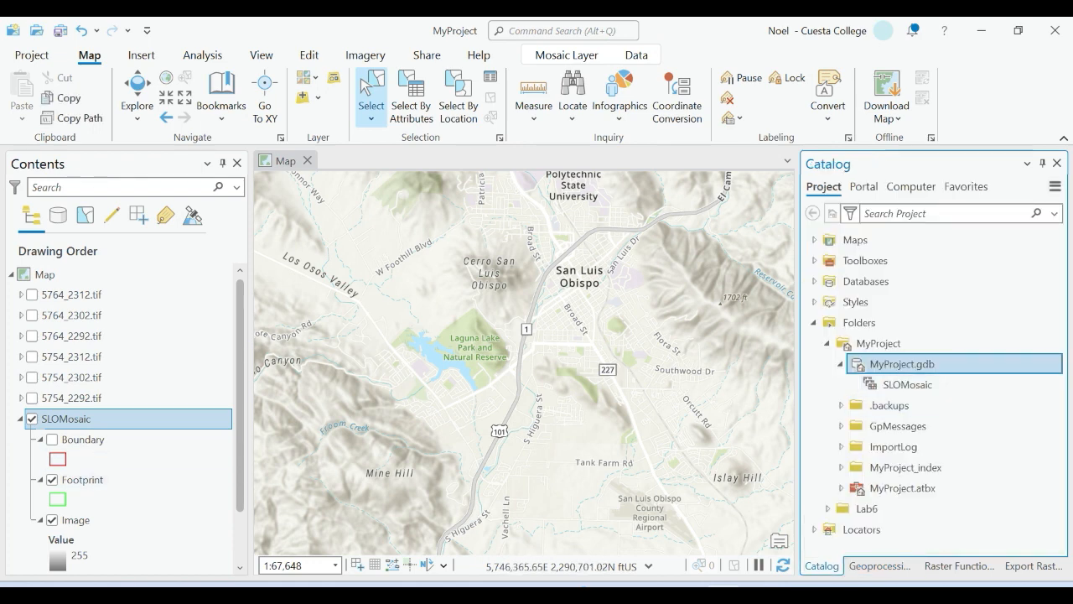
{"action": "scroll", "coordinate": [160, 426], "scroll_direction": "down", "scroll_amount": 1}
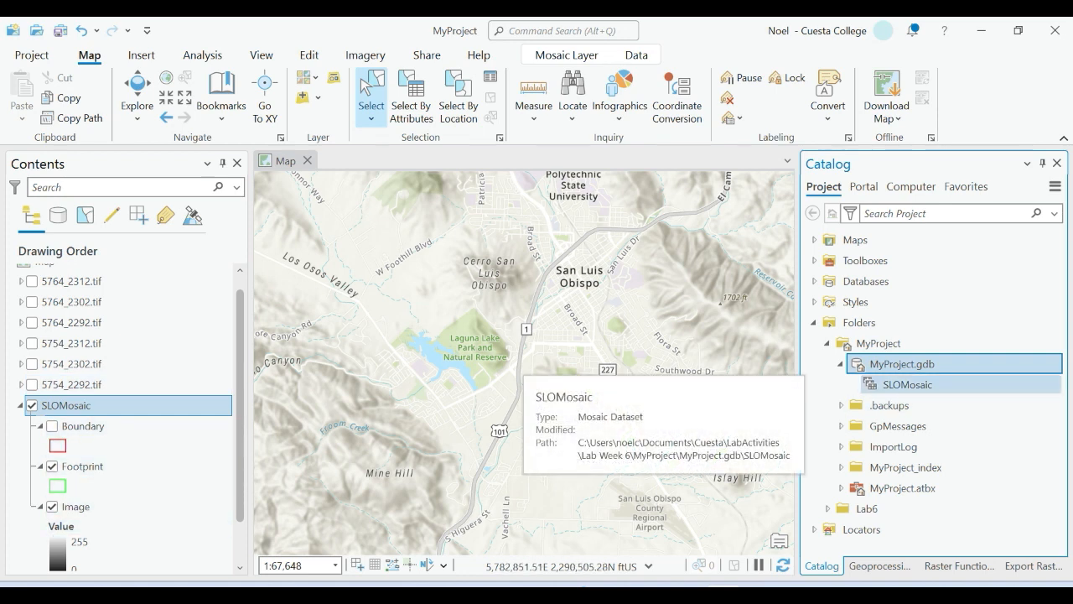
{"action": "right_click", "coordinate": [907, 384]}
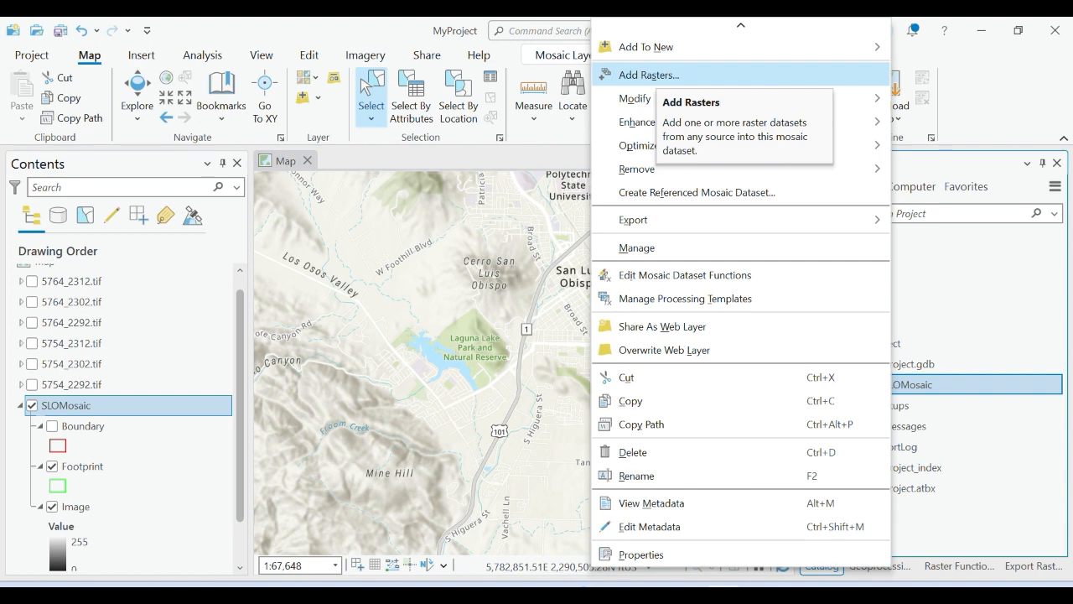
{"action": "left_click", "coordinate": [650, 76]}
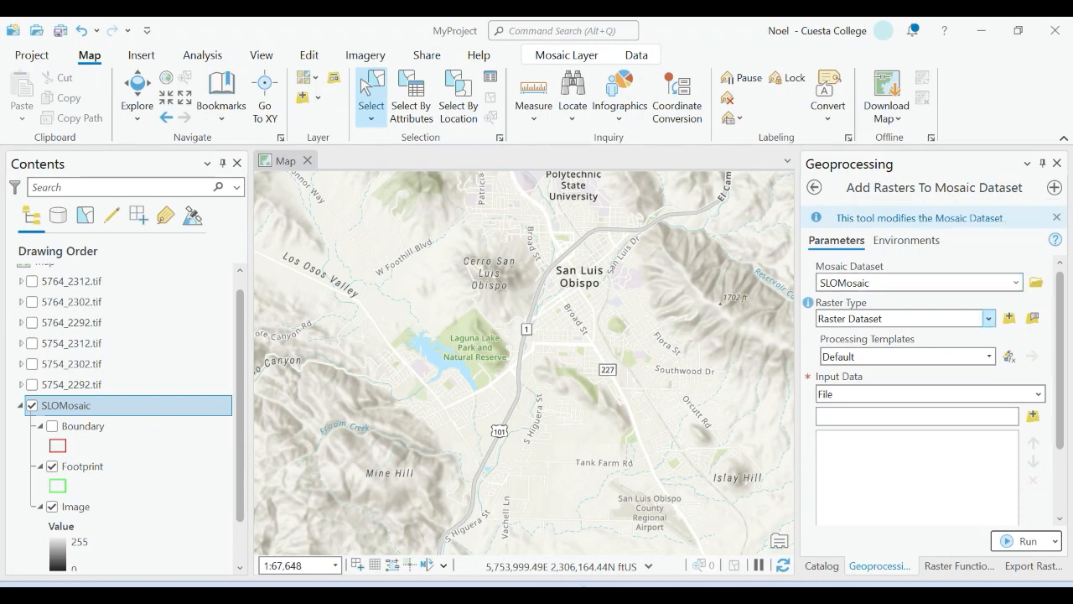
Step: Review the raster type and processing template options, keeping Raster Dataset and Default
{"action": "left_click", "coordinate": [988, 318]}
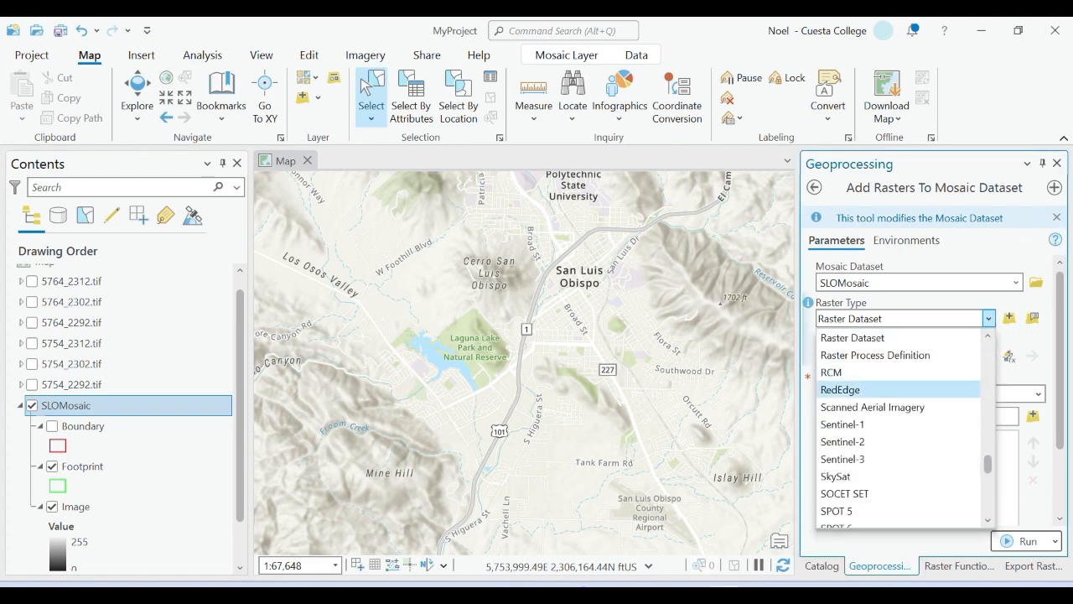
{"action": "scroll", "coordinate": [897, 470], "scroll_direction": "up", "scroll_amount": 3}
{"action": "scroll", "coordinate": [897, 428], "scroll_direction": "up", "scroll_amount": 7}
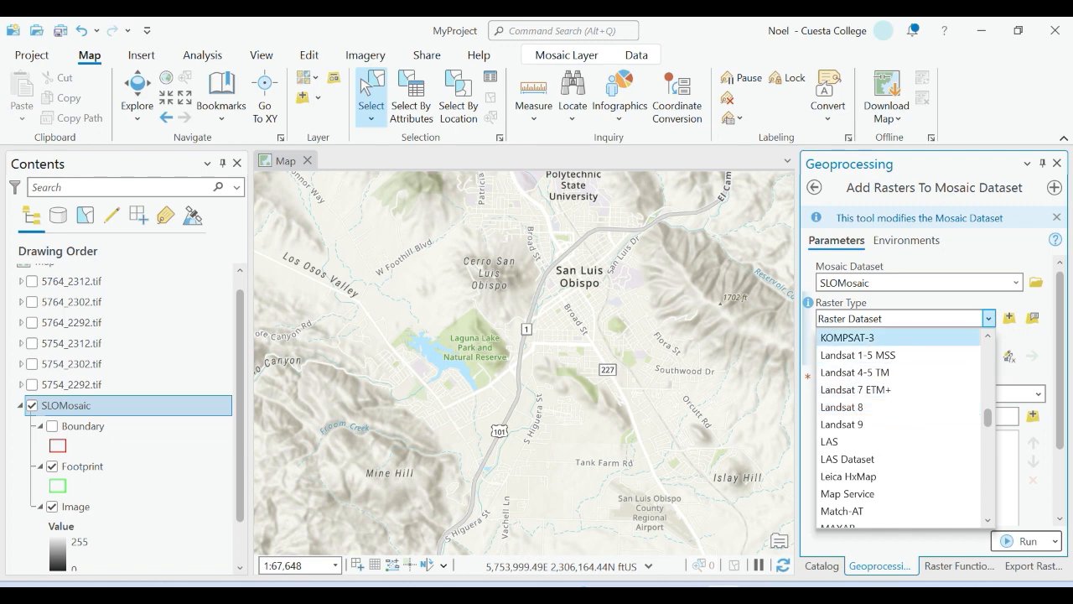
{"action": "left_click", "coordinate": [988, 319]}
{"action": "left_click", "coordinate": [989, 318]}
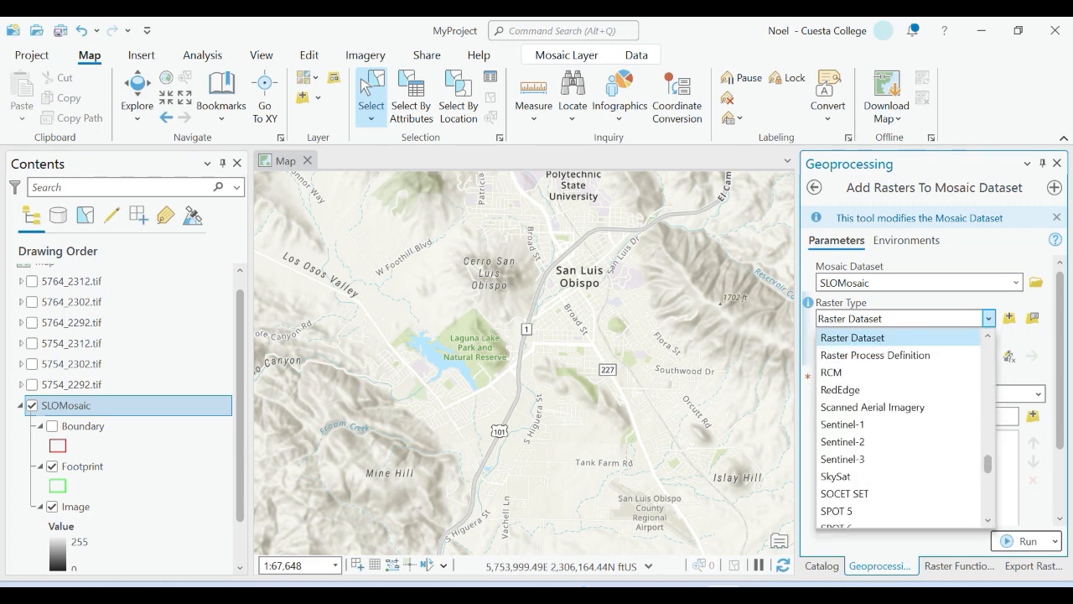
{"action": "left_click", "coordinate": [988, 319]}
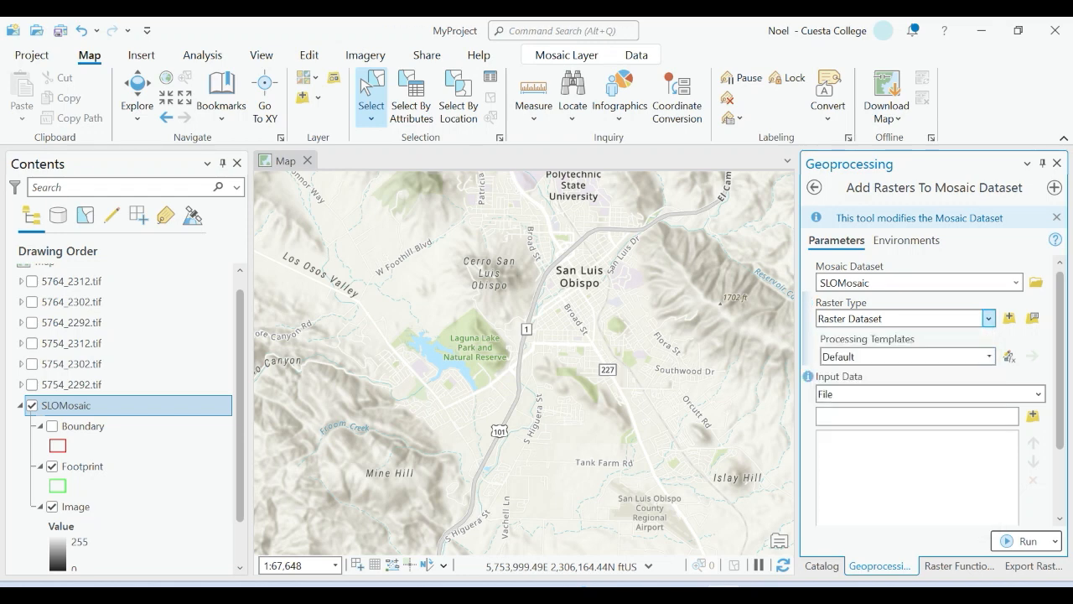
{"action": "left_click", "coordinate": [989, 357]}
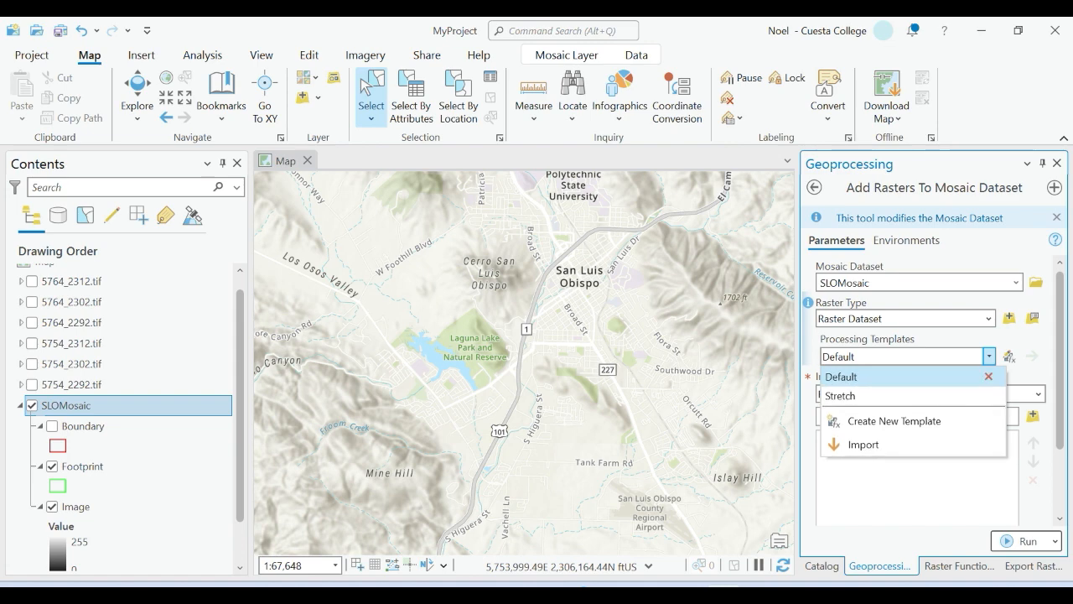
{"action": "left_click", "coordinate": [989, 356]}
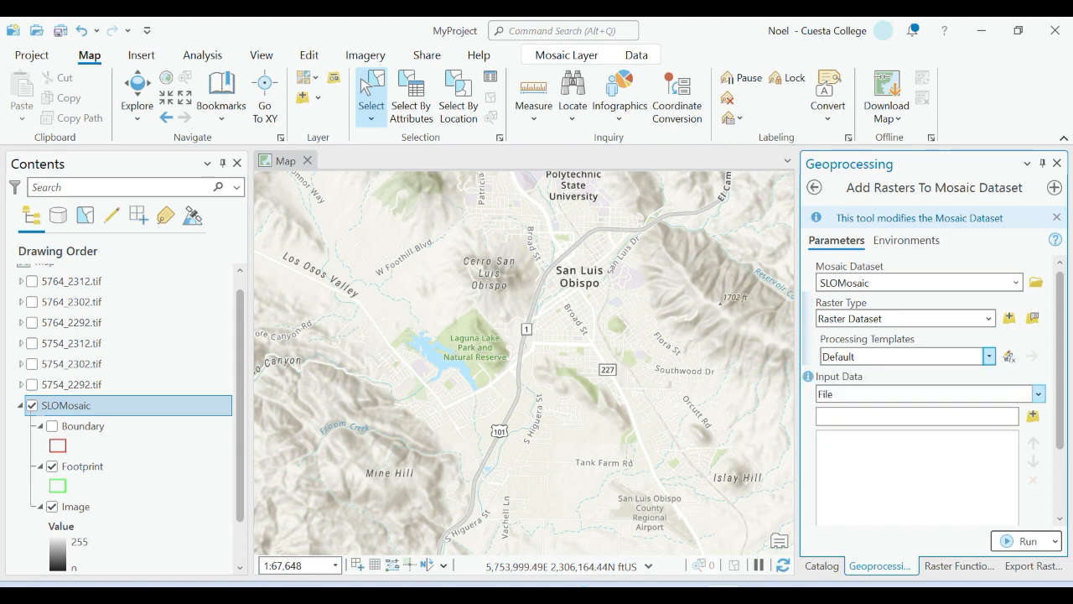
Step: Choose all six TIF rasters, 5754_2292 through 5764_2312, from Documents\Cuesta\Lab6 as file input data, showing all file types
{"action": "left_click", "coordinate": [1033, 416]}
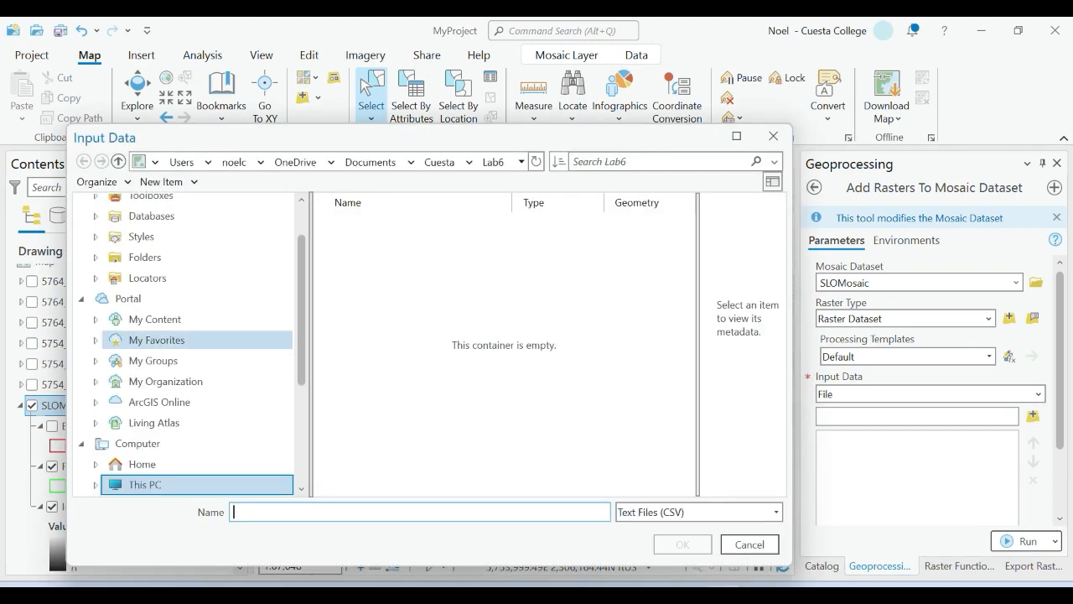
{"action": "scroll", "coordinate": [168, 385], "scroll_direction": "down", "scroll_amount": 1}
{"action": "scroll", "coordinate": [168, 386], "scroll_direction": "down", "scroll_amount": 2}
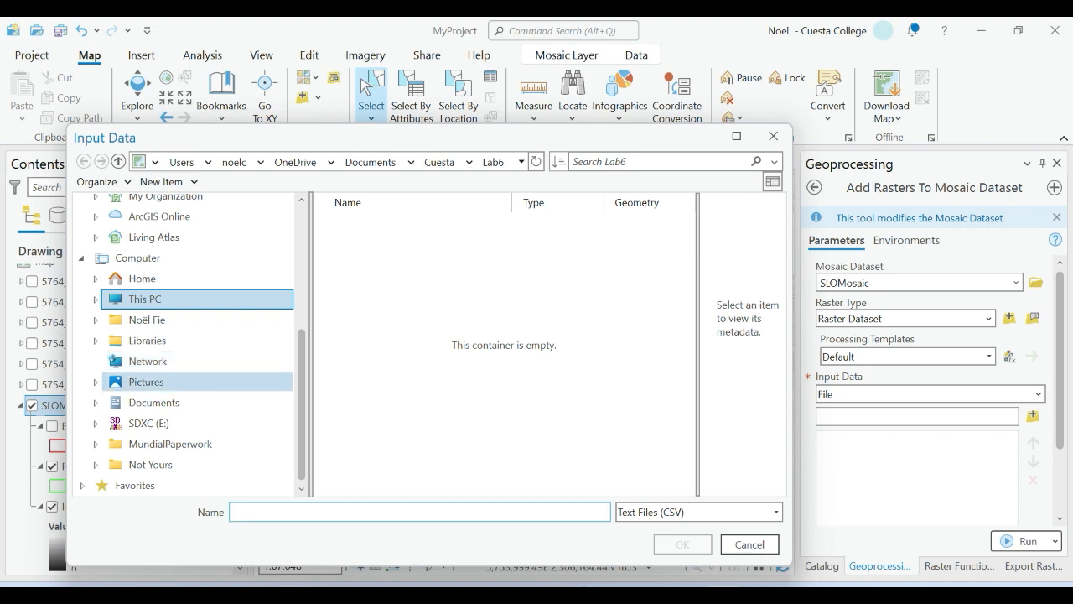
{"action": "left_click", "coordinate": [154, 403]}
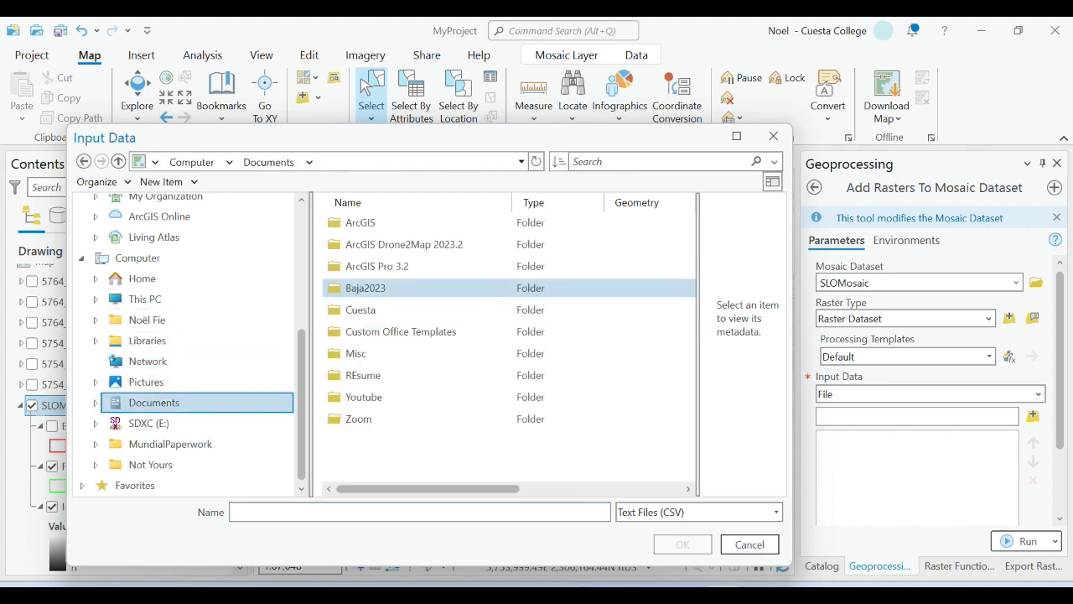
{"action": "double_click", "coordinate": [360, 310]}
{"action": "double_click", "coordinate": [357, 265]}
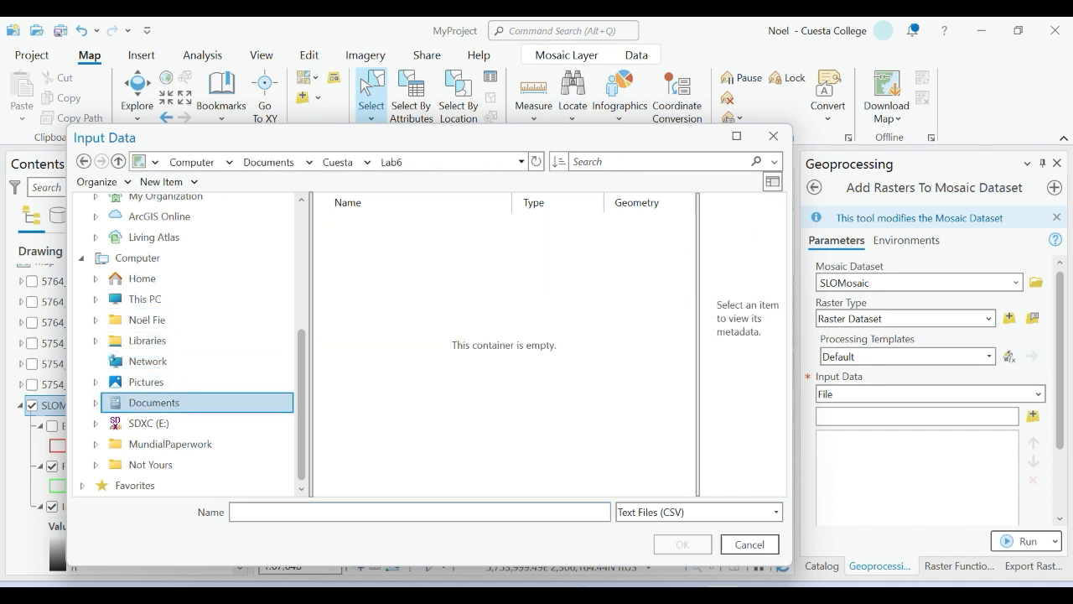
{"action": "left_click", "coordinate": [776, 511]}
{"action": "left_click", "coordinate": [638, 548]}
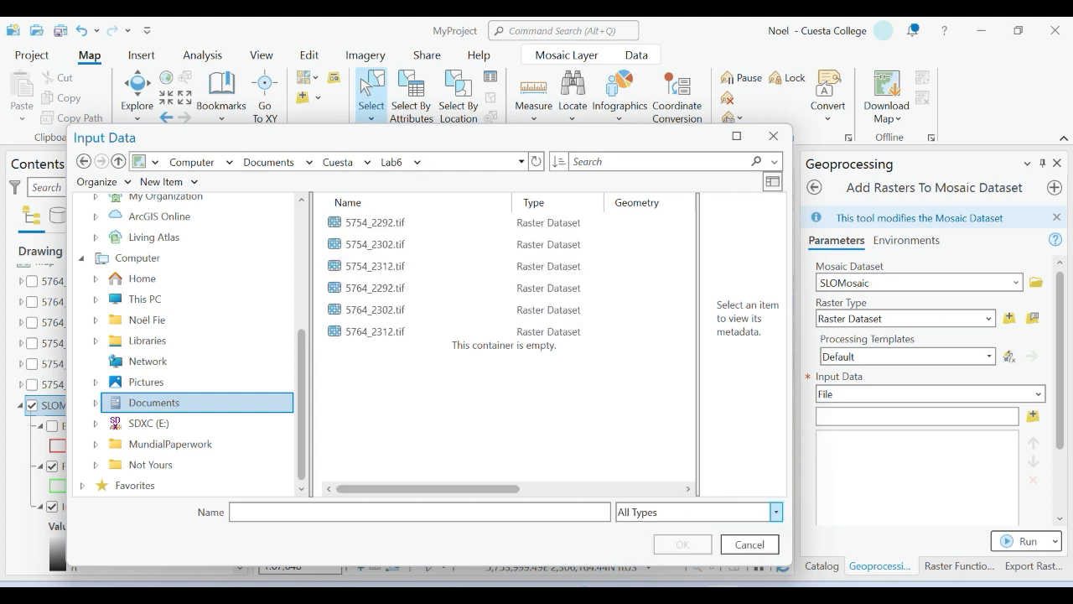
{"action": "left_click", "coordinate": [369, 333]}
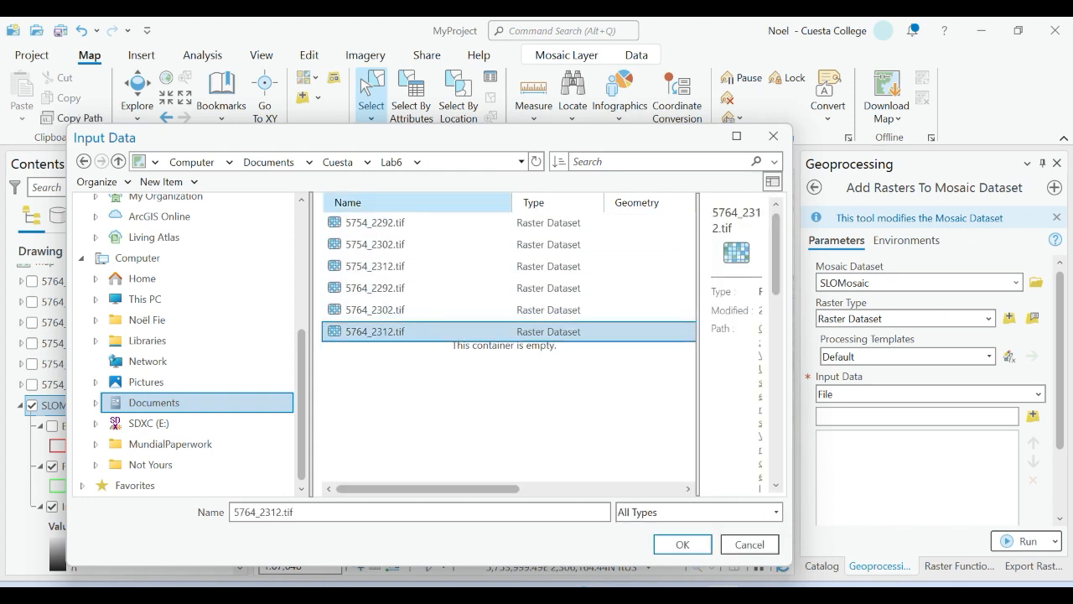
{"action": "left_click", "coordinate": [369, 223], "text": "shift"}
{"action": "left_click", "coordinate": [683, 544]}
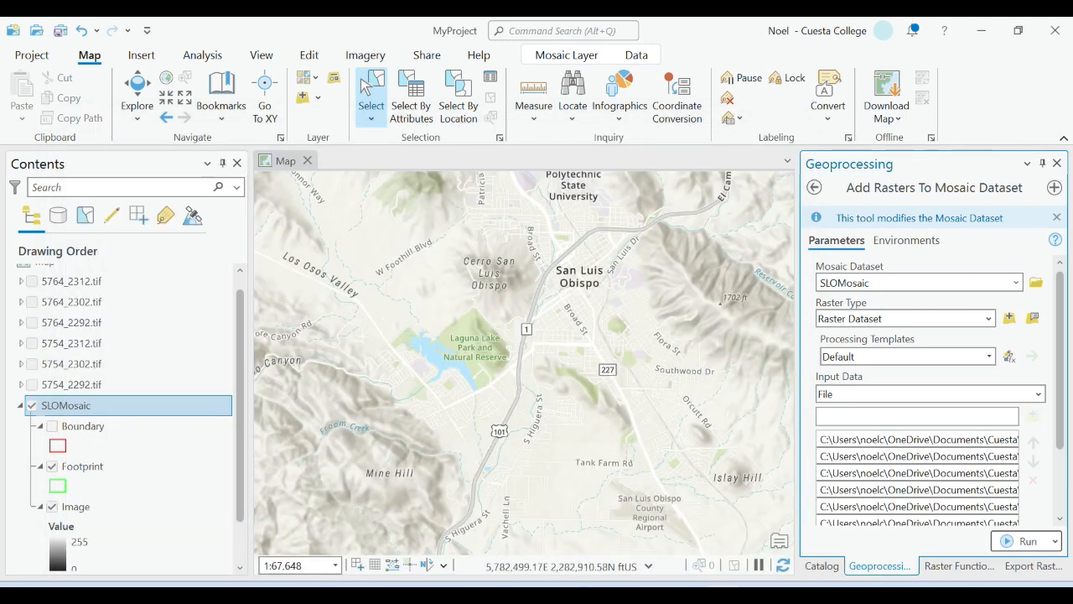
Step: Run Add Rasters To Mosaic Dataset, then close its result details and the geoprocessing tool to return to the catalog
{"action": "left_click_drag", "start_coordinate": [1060, 360], "coordinate": [1060, 421]}
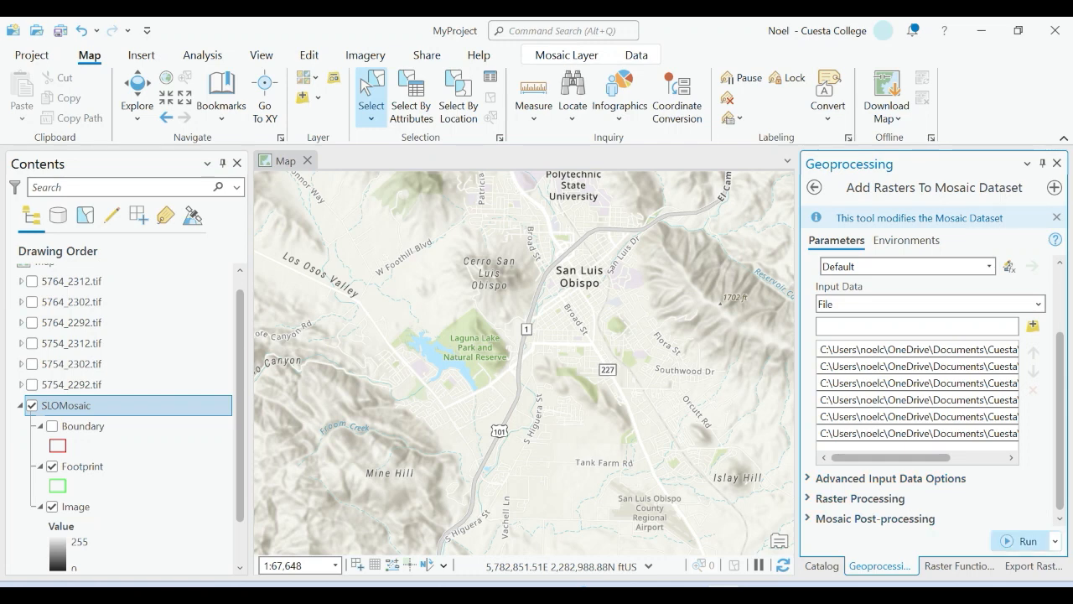
{"action": "left_click", "coordinate": [1018, 540]}
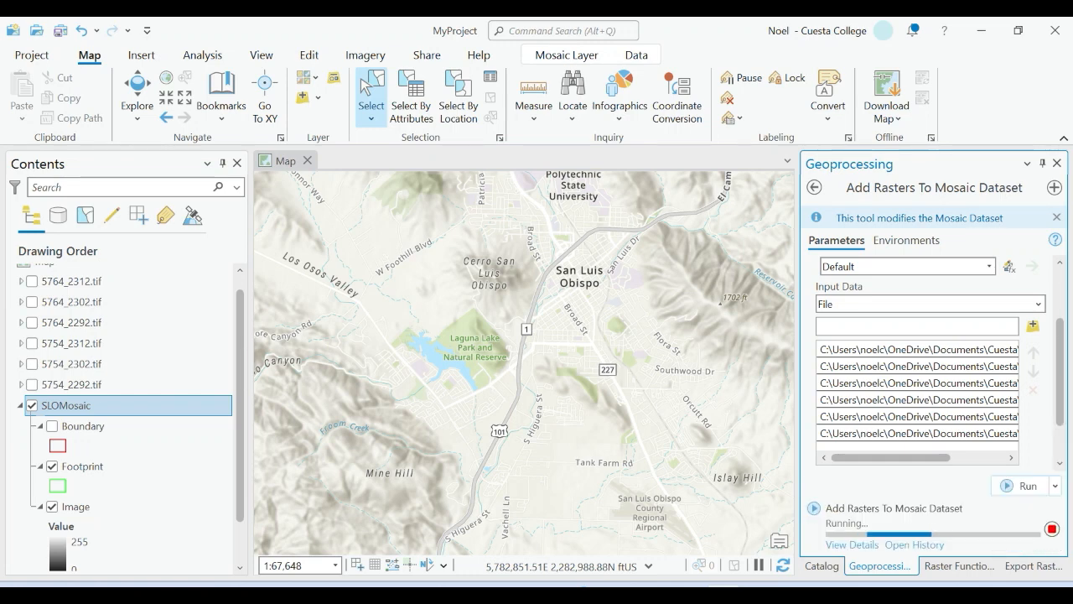
{"action": "mouse_move", "coordinate": [1018, 537]}
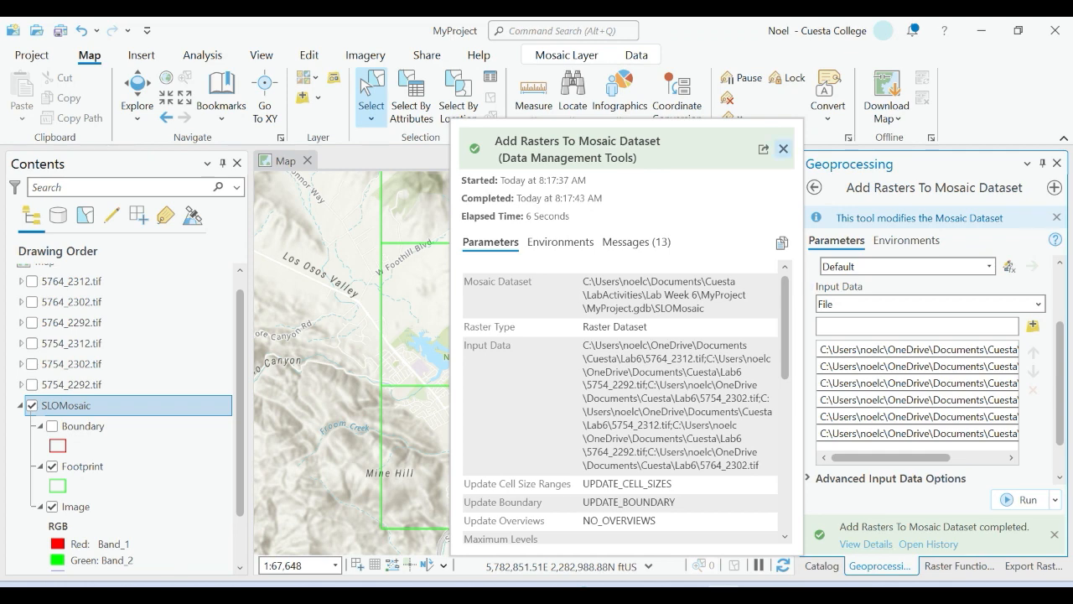
{"action": "left_click", "coordinate": [783, 149]}
{"action": "left_click", "coordinate": [1056, 162]}
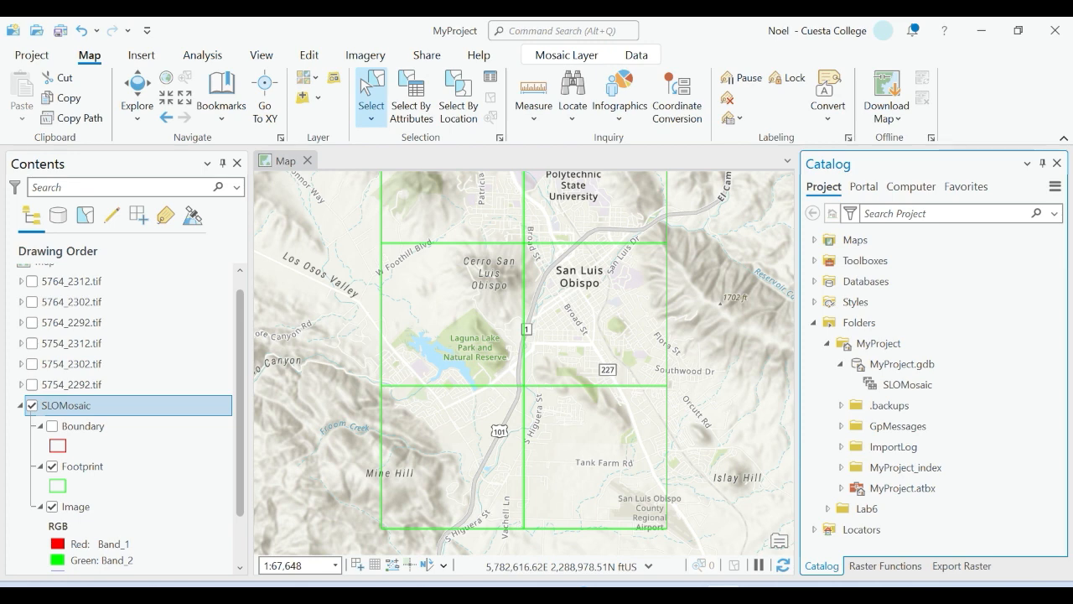
Step: Examine the SLOMosaic footprints over San Luis Obispo, switching the mosaic layer off and on again
{"action": "scroll", "coordinate": [468, 389], "scroll_direction": "down", "scroll_amount": 2}
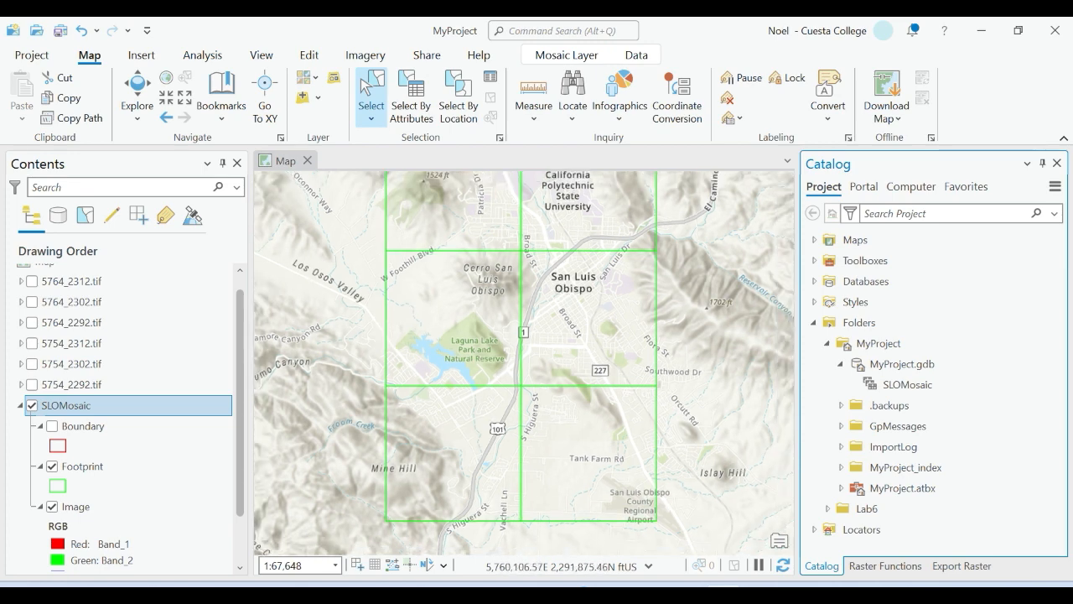
{"action": "scroll", "coordinate": [469, 387], "scroll_direction": "down", "scroll_amount": 2}
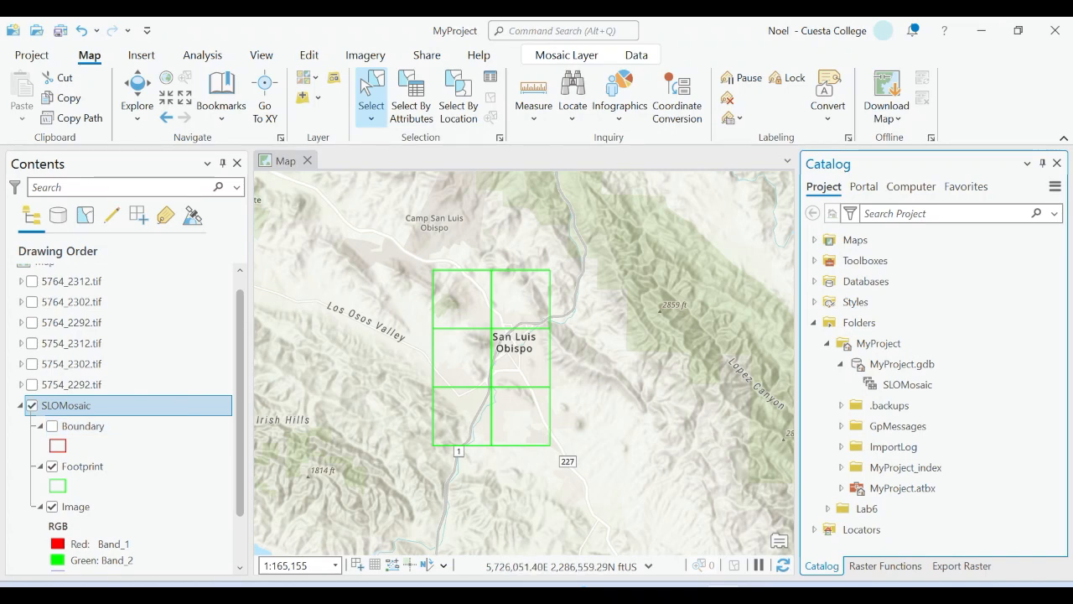
{"action": "left_click", "coordinate": [32, 406]}
{"action": "left_click", "coordinate": [32, 406]}
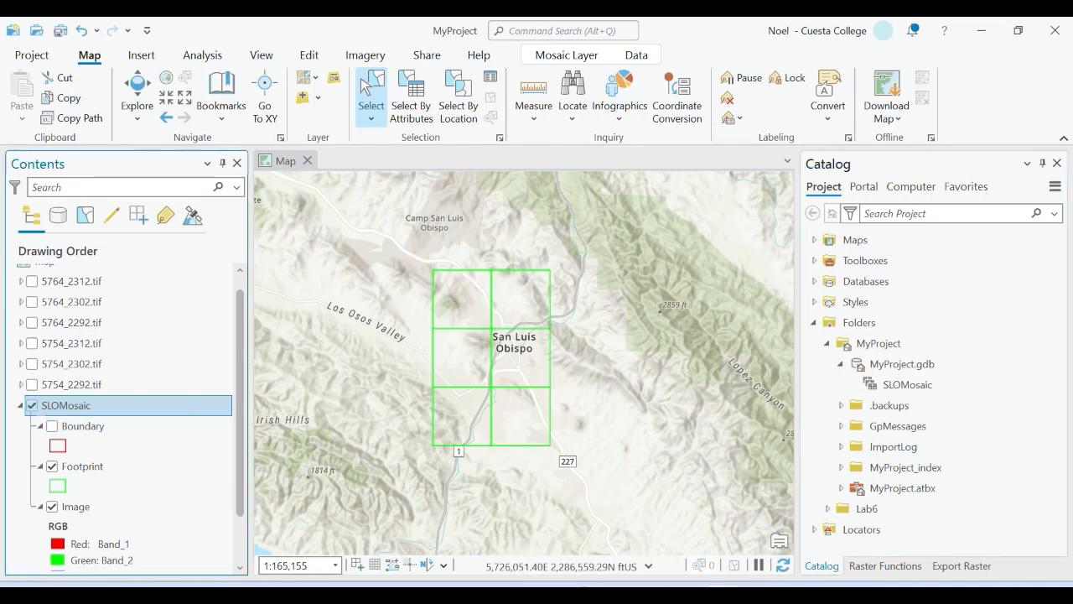
{"action": "scroll", "coordinate": [525, 294], "scroll_direction": "up", "scroll_amount": 3}
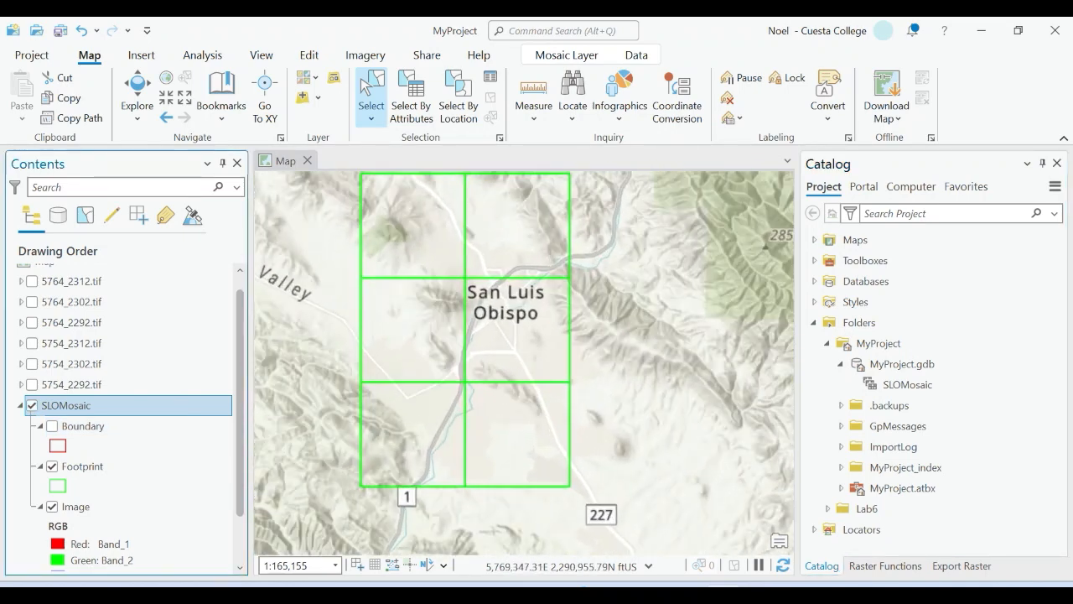
Step: Examine the SLOMosaic imagery up close across the tiles south and southwest of San Luis Obispo
{"action": "scroll", "coordinate": [492, 469], "scroll_direction": "up", "scroll_amount": 4}
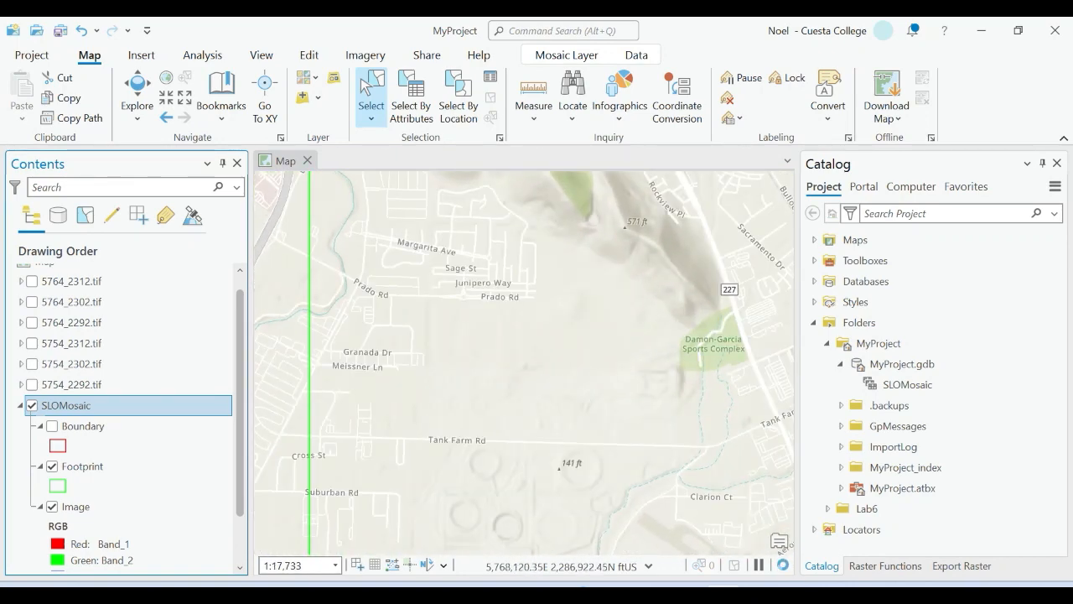
{"action": "scroll", "coordinate": [519, 437], "scroll_direction": "up", "scroll_amount": 2}
{"action": "left_click_drag", "start_coordinate": [577, 436], "coordinate": [623, 354]}
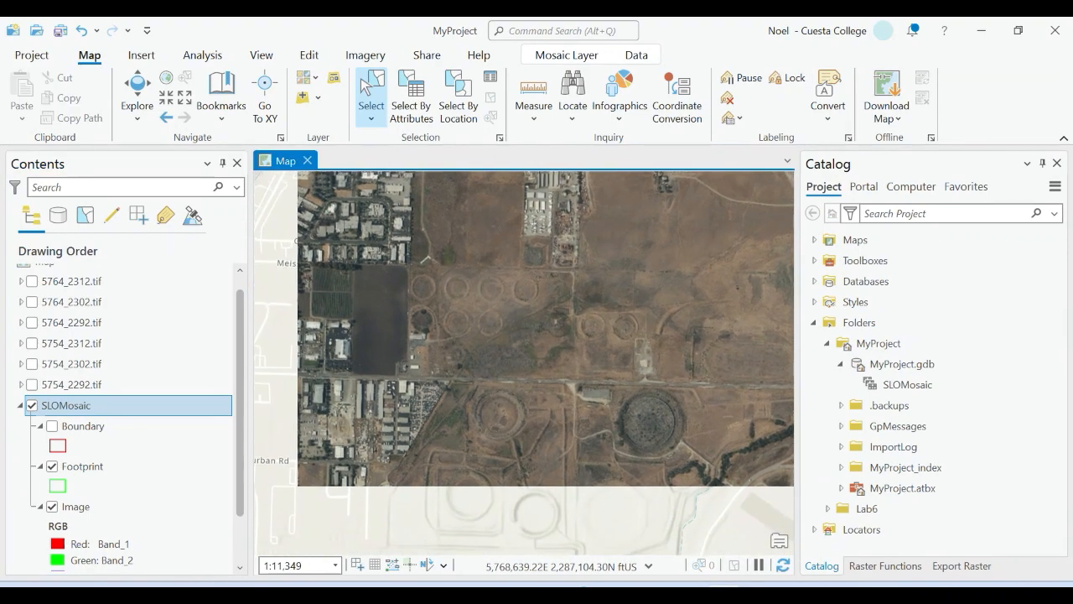
{"action": "left_click_drag", "start_coordinate": [334, 375], "coordinate": [525, 400]}
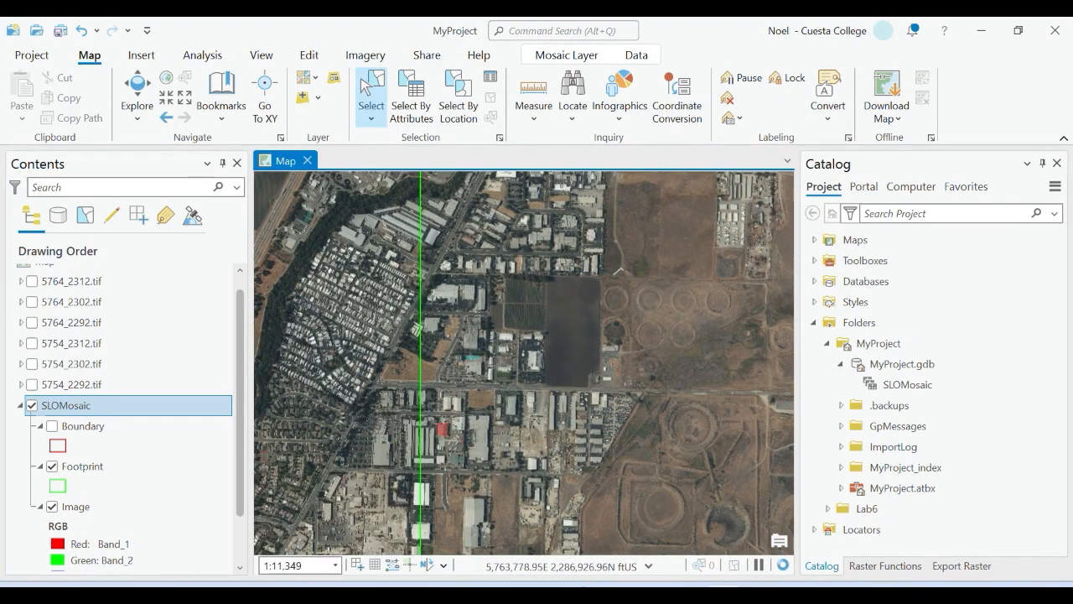
{"action": "left_click_drag", "start_coordinate": [260, 386], "coordinate": [485, 391]}
{"action": "left_click_drag", "start_coordinate": [391, 383], "coordinate": [582, 402]}
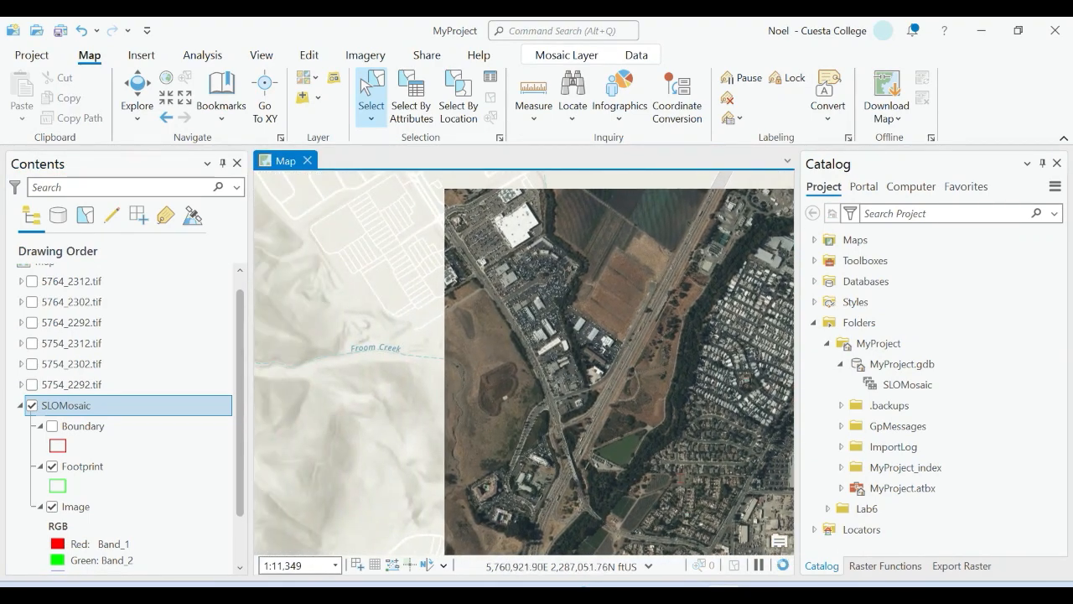
{"action": "left_click_drag", "start_coordinate": [583, 357], "coordinate": [566, 410]}
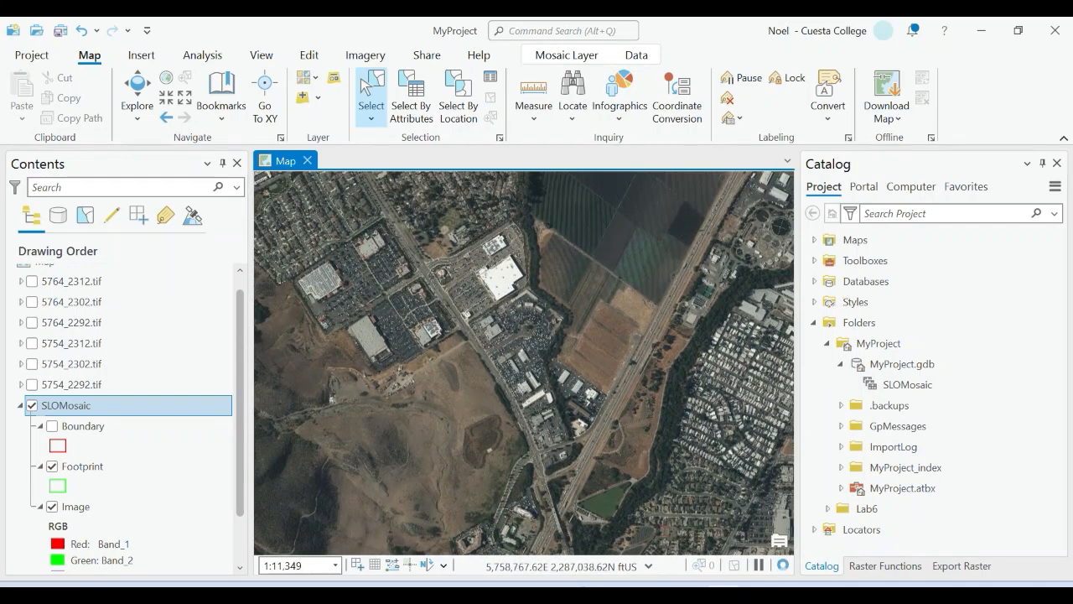
Step: Turn on the Boundary sublayer of SLOMosaic and view the mosaic at a smaller scale
{"action": "left_click", "coordinate": [52, 426]}
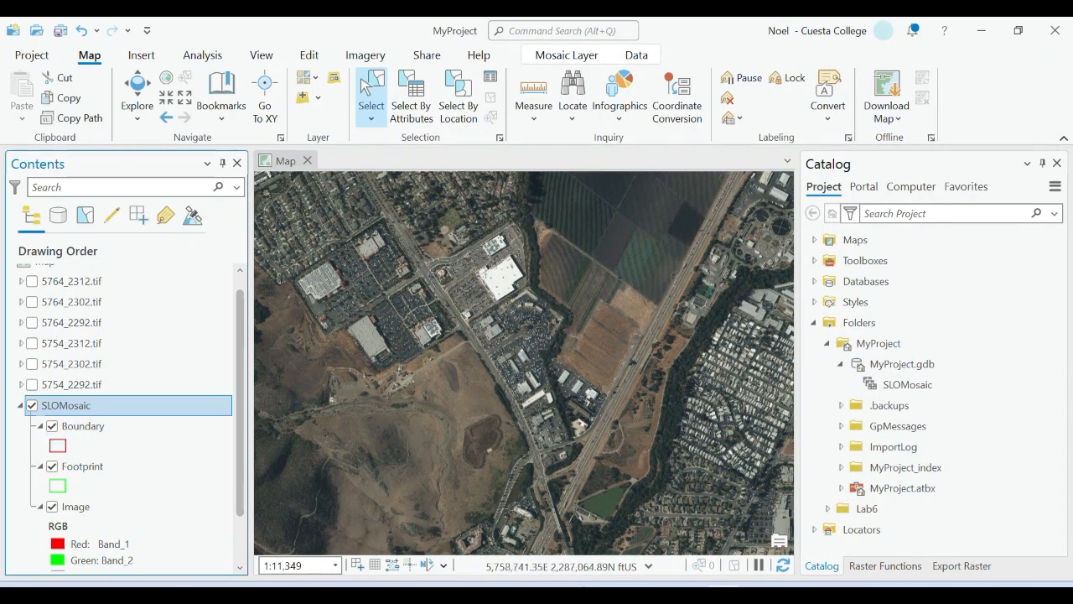
{"action": "scroll", "coordinate": [443, 418], "scroll_direction": "down", "scroll_amount": 4}
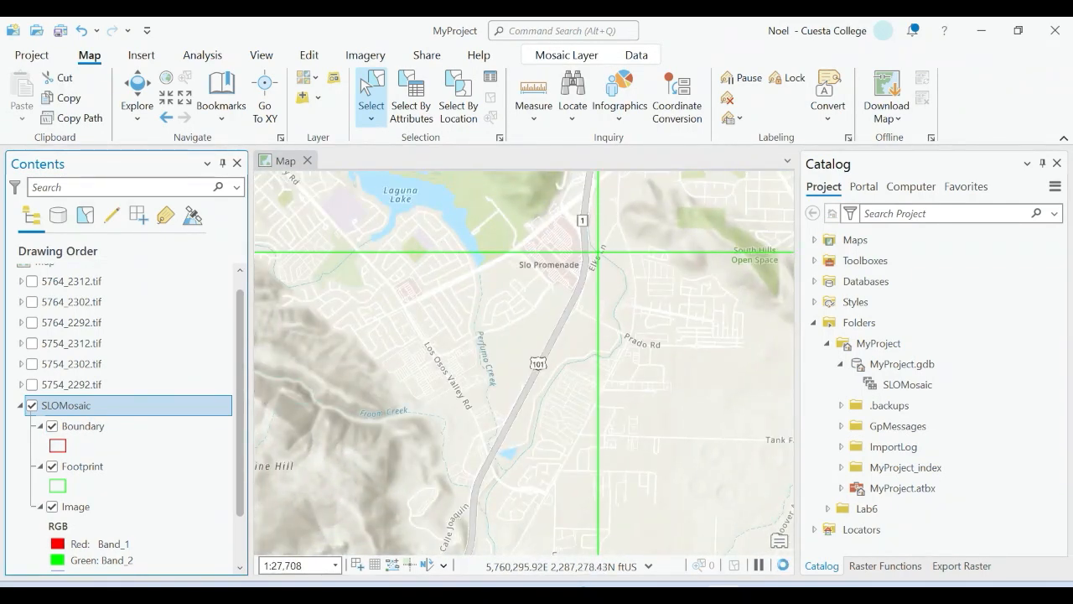
{"action": "scroll", "coordinate": [470, 415], "scroll_direction": "down", "scroll_amount": 4}
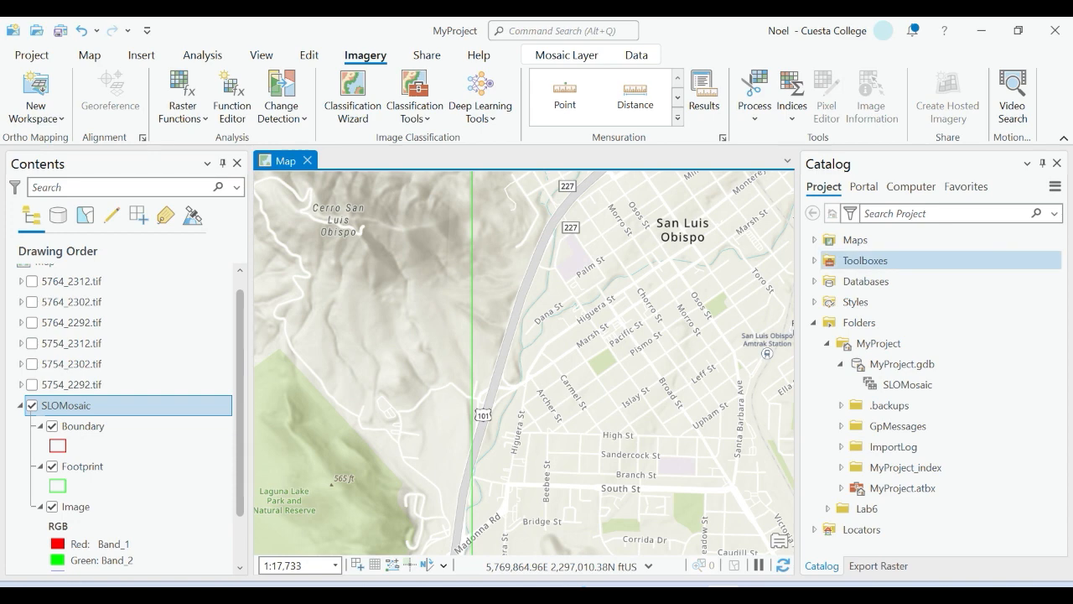
Step: Build overviews for the SLOMosaic dataset in MyProject.gdb, keeping the options to define missing overview tiles and generate overviews
{"action": "right_click", "coordinate": [865, 384]}
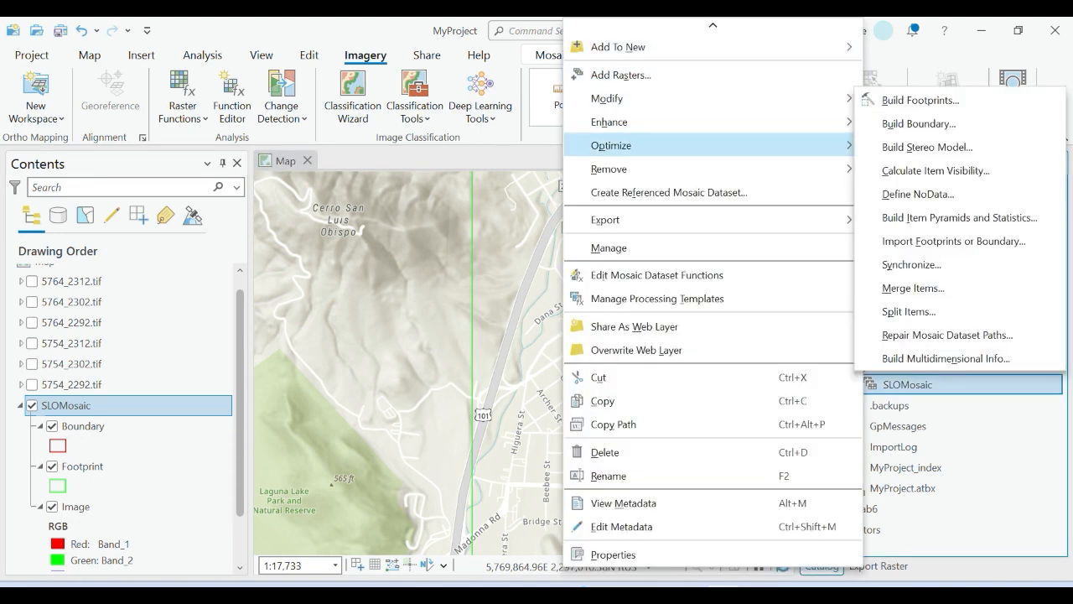
{"action": "mouse_move", "coordinate": [621, 145]}
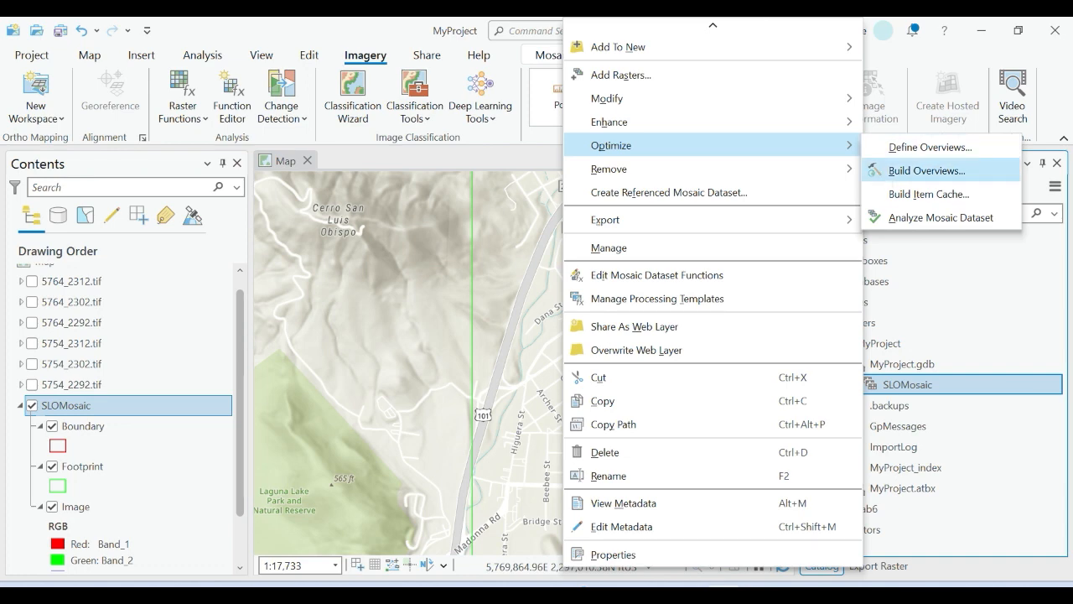
{"action": "left_click", "coordinate": [922, 170]}
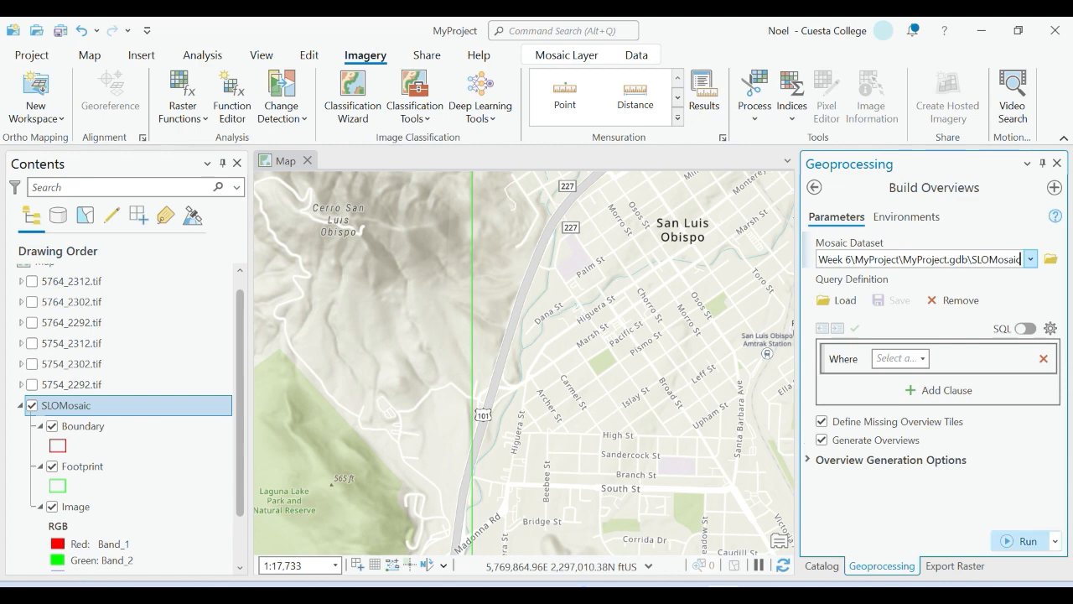
{"action": "left_click", "coordinate": [1021, 541]}
{"action": "mouse_move", "coordinate": [1020, 530]}
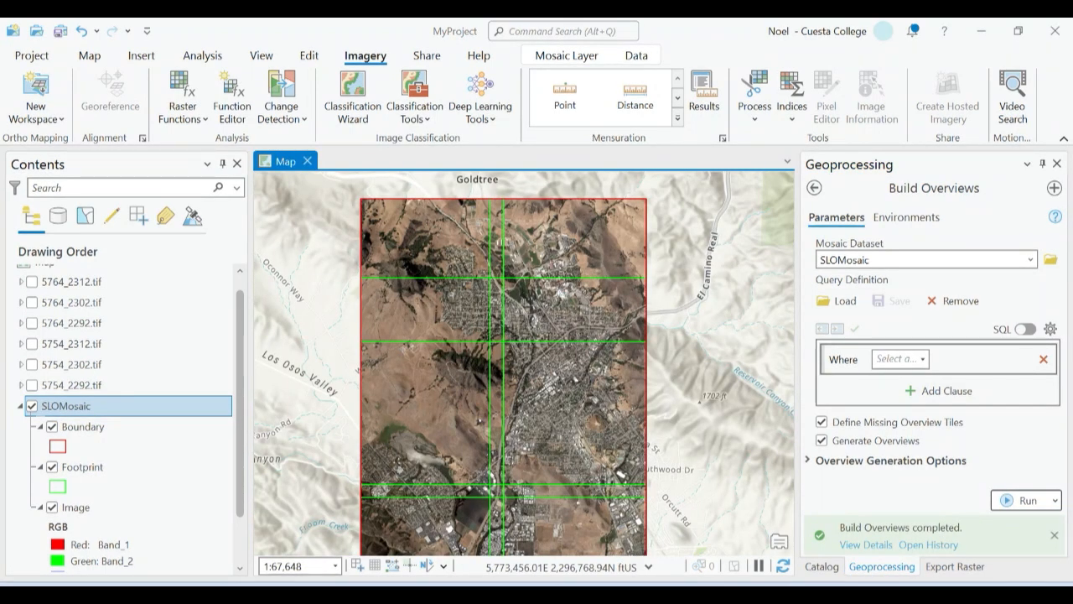
Step: Inspect how the SLOMosaic imagery draws at several map scales using its overviews, out to the full mosaic extent
{"action": "scroll", "coordinate": [523, 348], "scroll_direction": "down", "scroll_amount": 2}
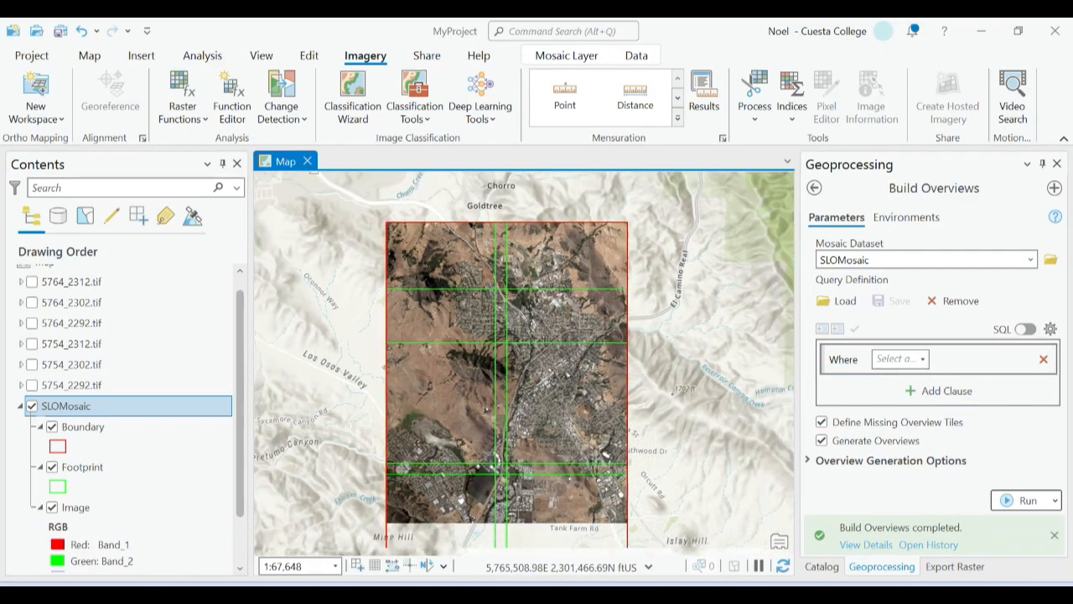
{"action": "scroll", "coordinate": [508, 457], "scroll_direction": "up", "scroll_amount": 4}
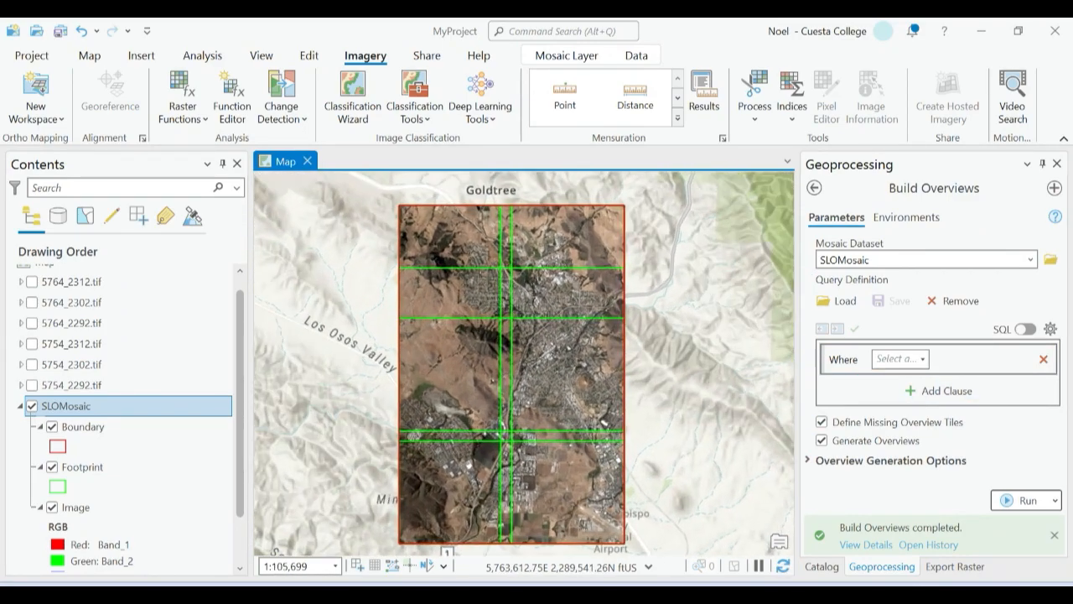
{"action": "scroll", "coordinate": [638, 485], "scroll_direction": "up", "scroll_amount": 4}
{"action": "scroll", "coordinate": [636, 471], "scroll_direction": "down", "scroll_amount": 4}
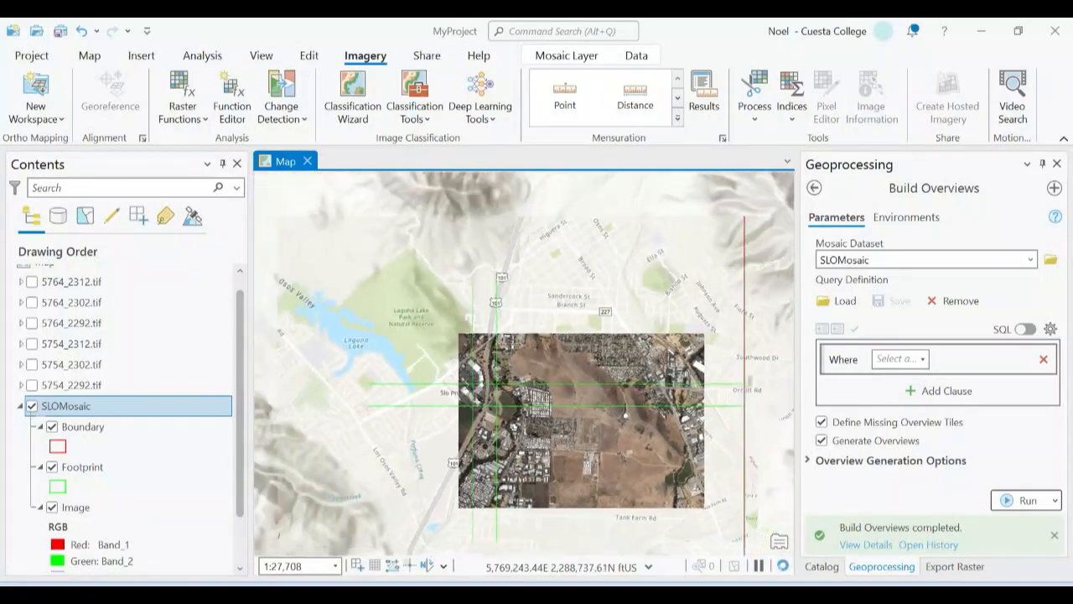
{"action": "scroll", "coordinate": [625, 466], "scroll_direction": "down", "scroll_amount": 2}
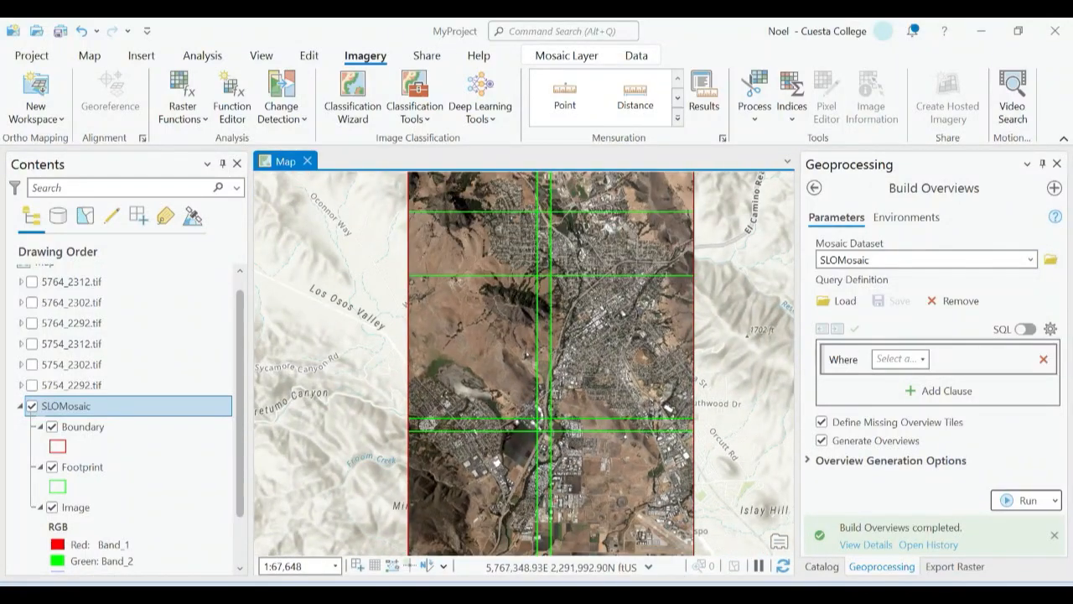
{"action": "left_click_drag", "start_coordinate": [652, 415], "coordinate": [627, 360]}
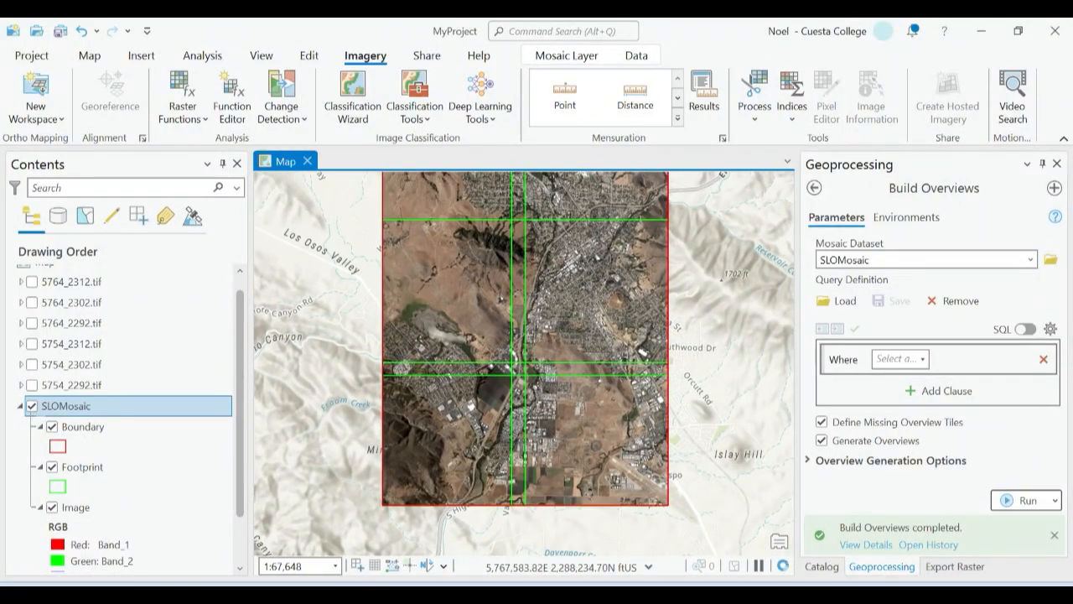
{"action": "scroll", "coordinate": [576, 417], "scroll_direction": "down", "scroll_amount": 2}
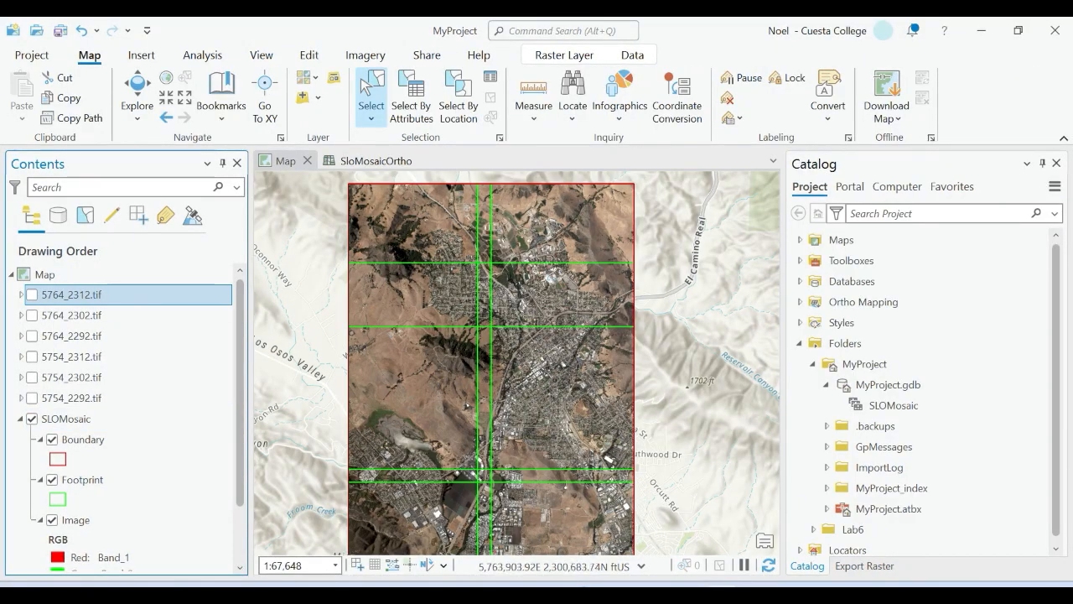
{"action": "scroll", "coordinate": [492, 345], "scroll_direction": "down", "scroll_amount": 2}
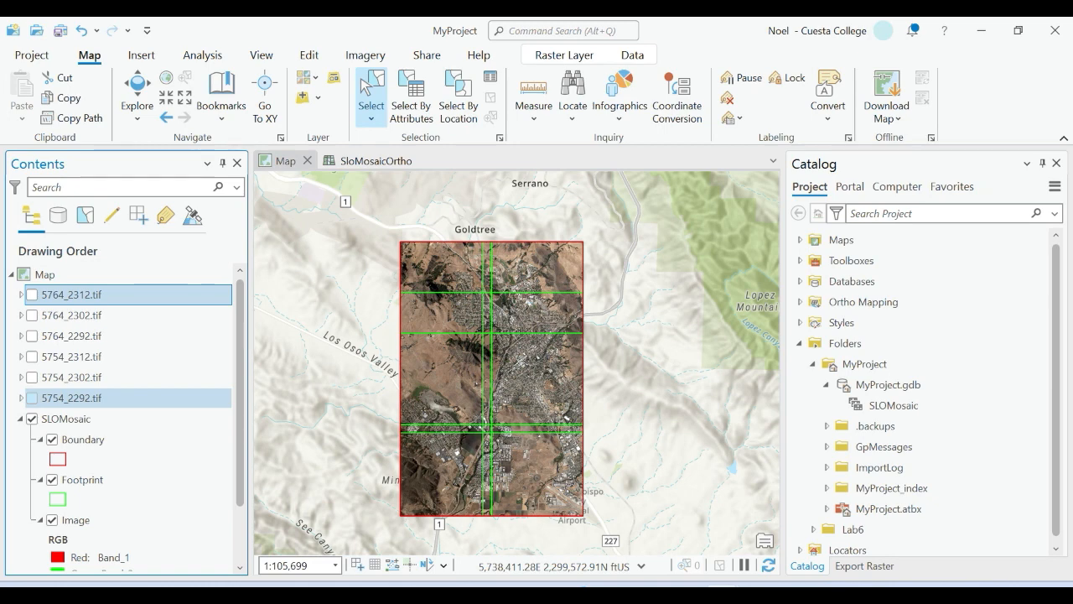
Step: Show all six individual TIF layers and hide SLOMosaic to compare the separate tiles with the mosaic
{"action": "left_click", "coordinate": [32, 376]}
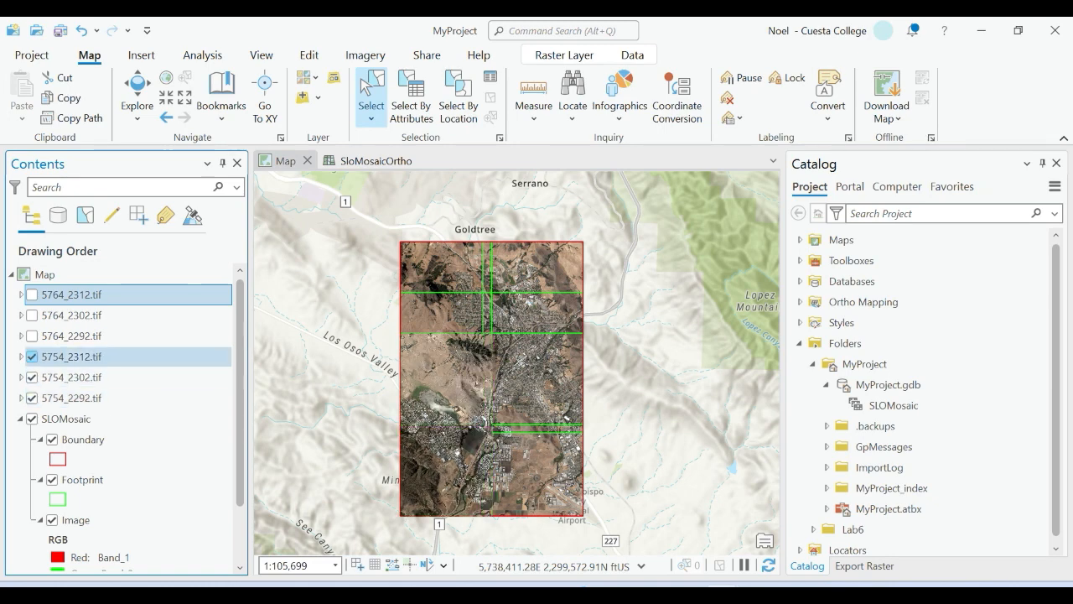
{"action": "left_click", "coordinate": [52, 336]}
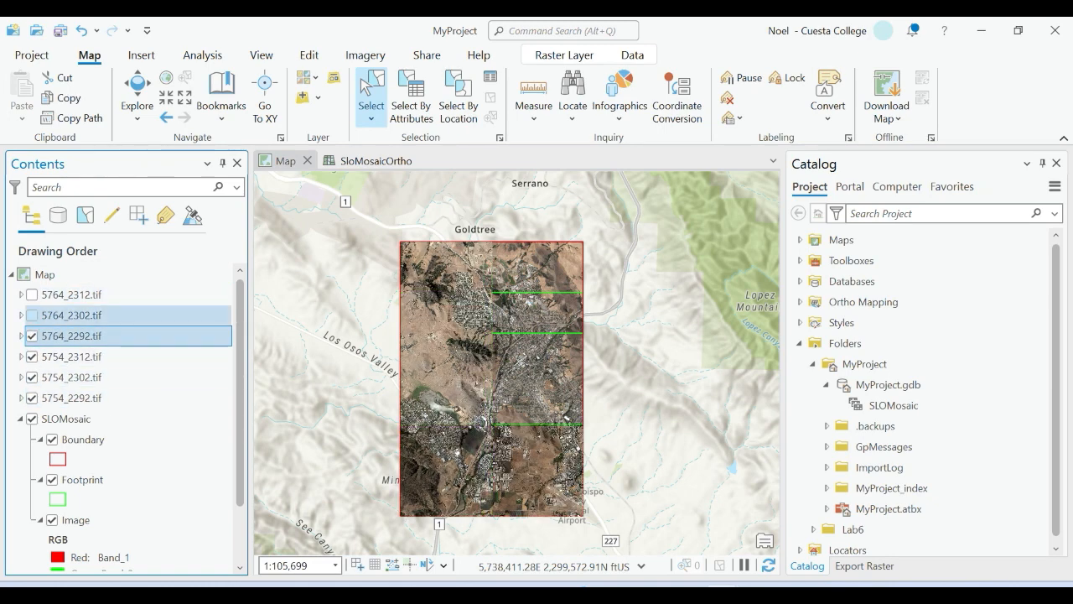
{"action": "left_click", "coordinate": [32, 314]}
{"action": "left_click", "coordinate": [31, 295]}
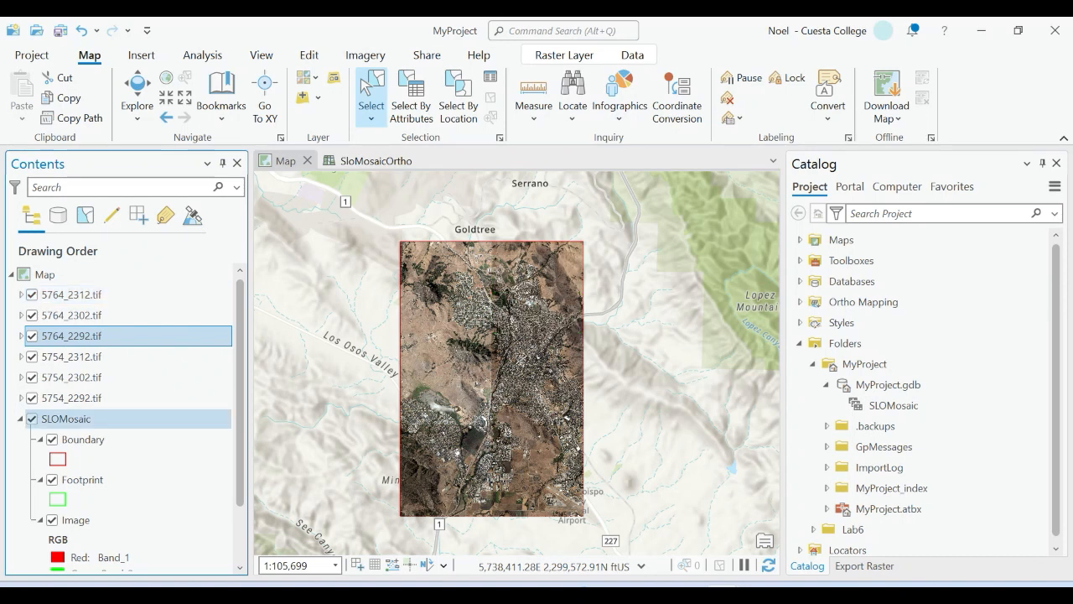
{"action": "left_click", "coordinate": [32, 418]}
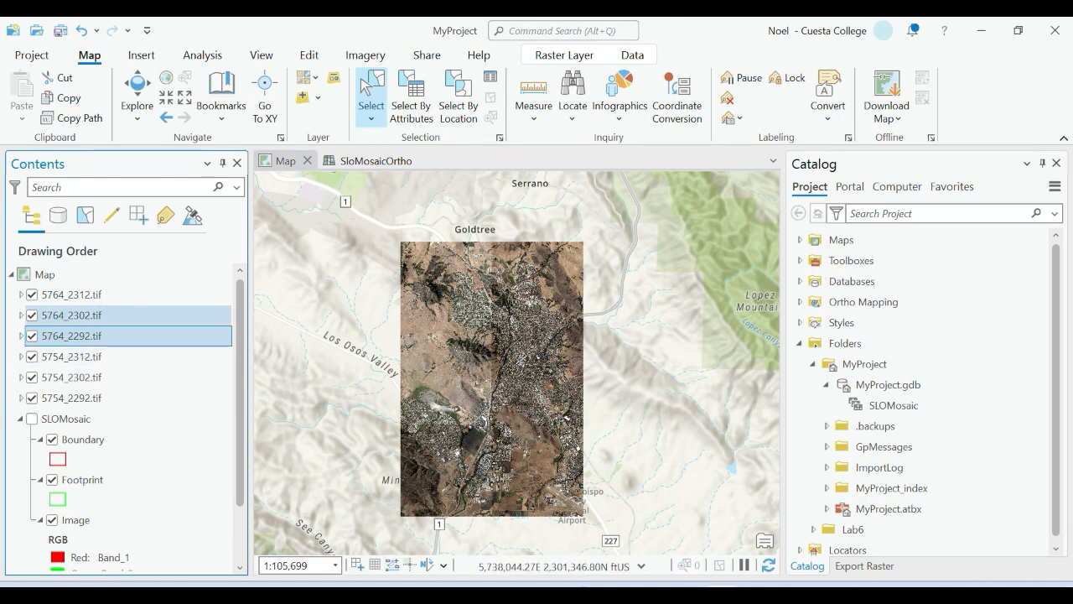
{"action": "left_click", "coordinate": [448, 247]}
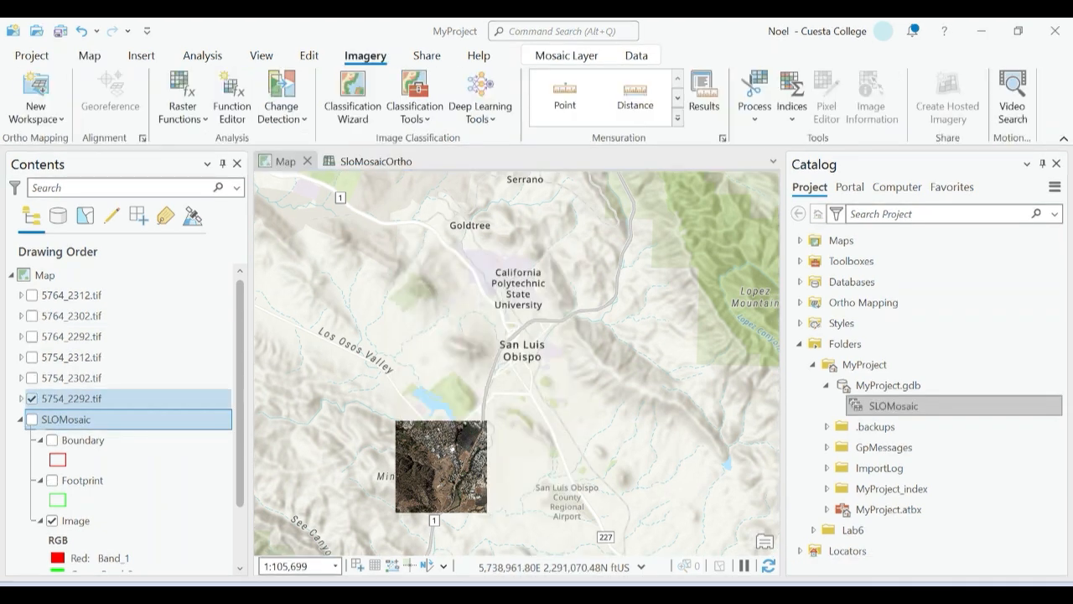
Step: Hide the 5754_2292.tif layer after toggling it for comparison, and turn the SLOMosaic layer on
{"action": "left_click", "coordinate": [32, 398]}
{"action": "left_click", "coordinate": [32, 399]}
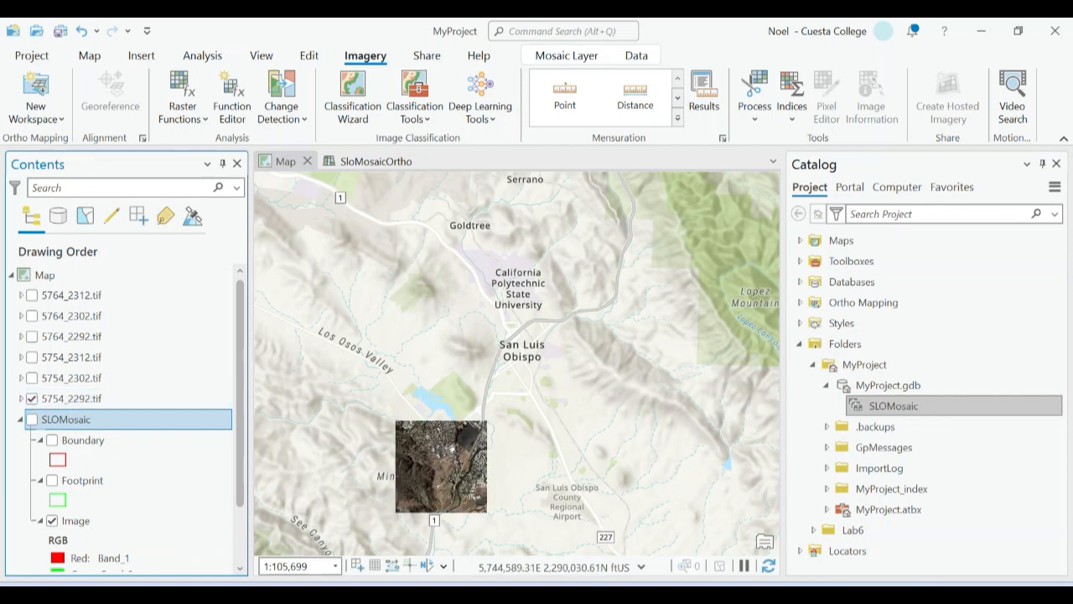
{"action": "left_click", "coordinate": [32, 398]}
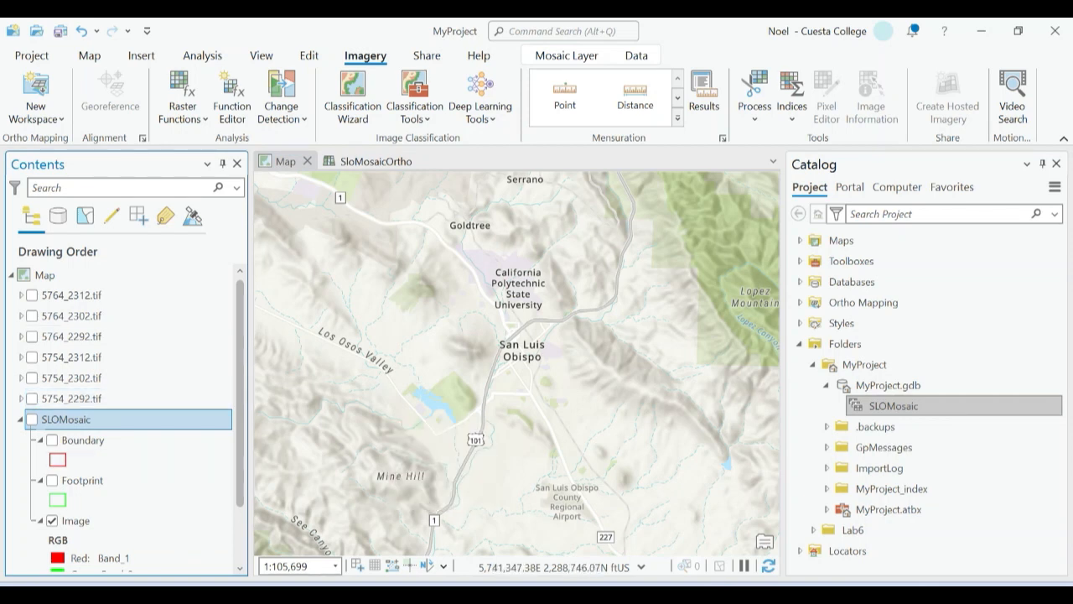
{"action": "left_click", "coordinate": [32, 419]}
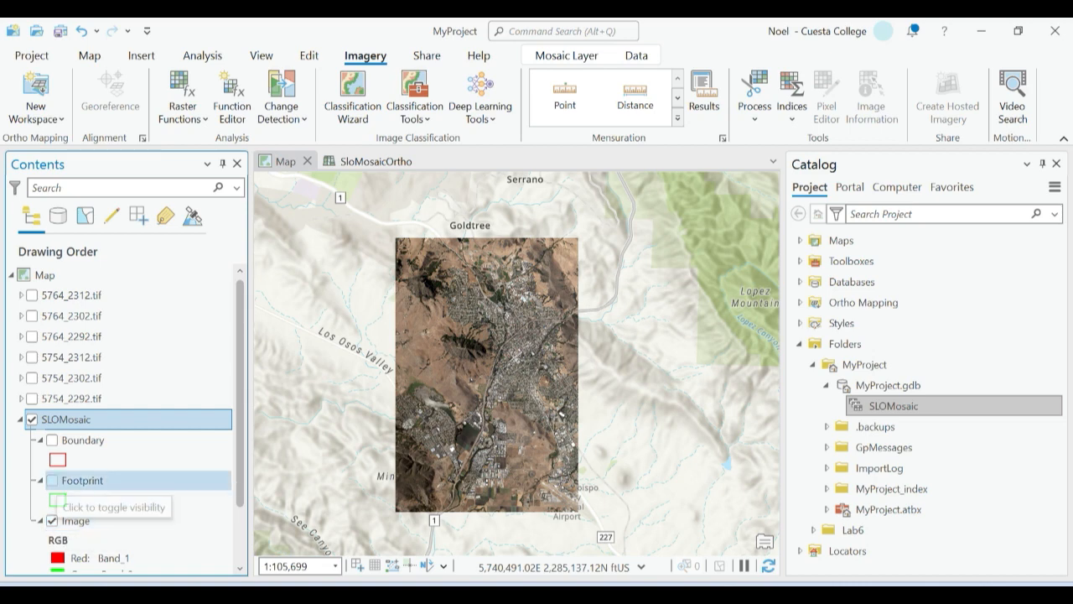
Step: Display the Footprint and Boundary outlines of SLOMosaic, and hide both again to leave only the image
{"action": "left_click", "coordinate": [52, 480]}
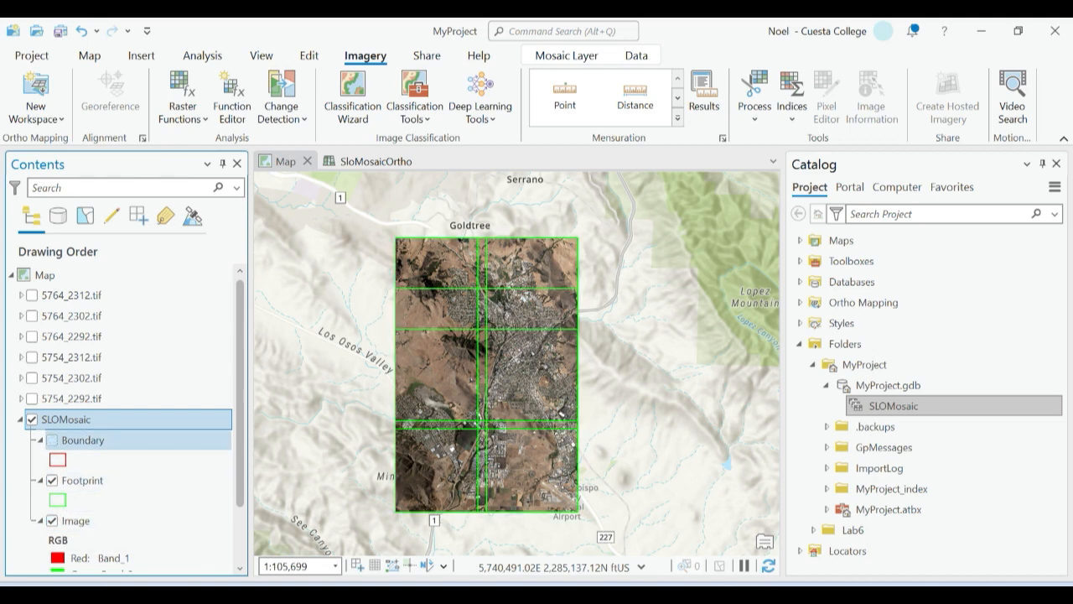
{"action": "left_click", "coordinate": [52, 440]}
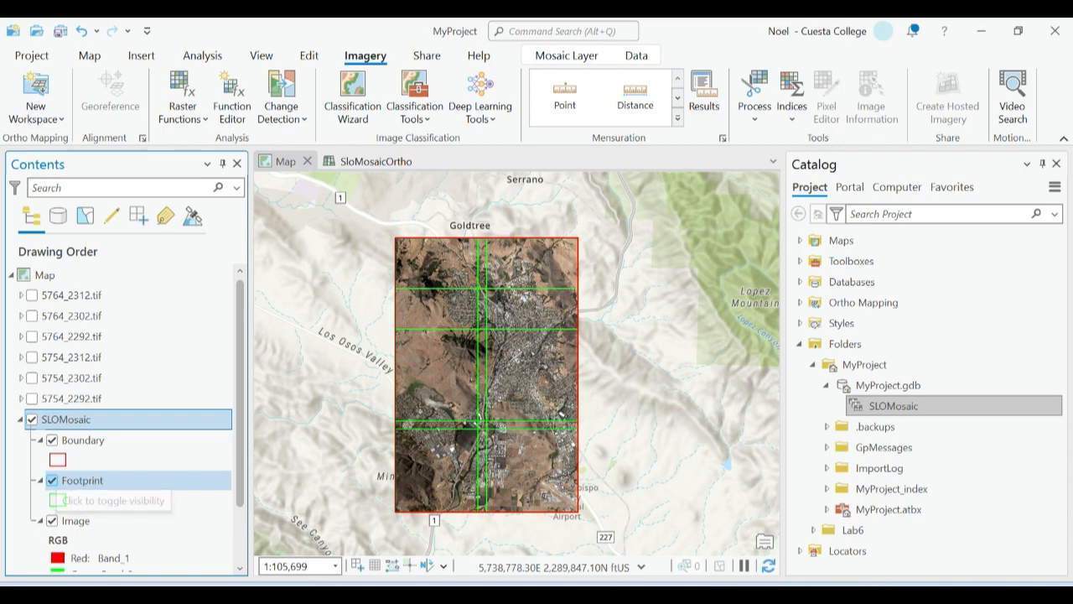
{"action": "left_click", "coordinate": [52, 480]}
{"action": "left_click", "coordinate": [52, 440]}
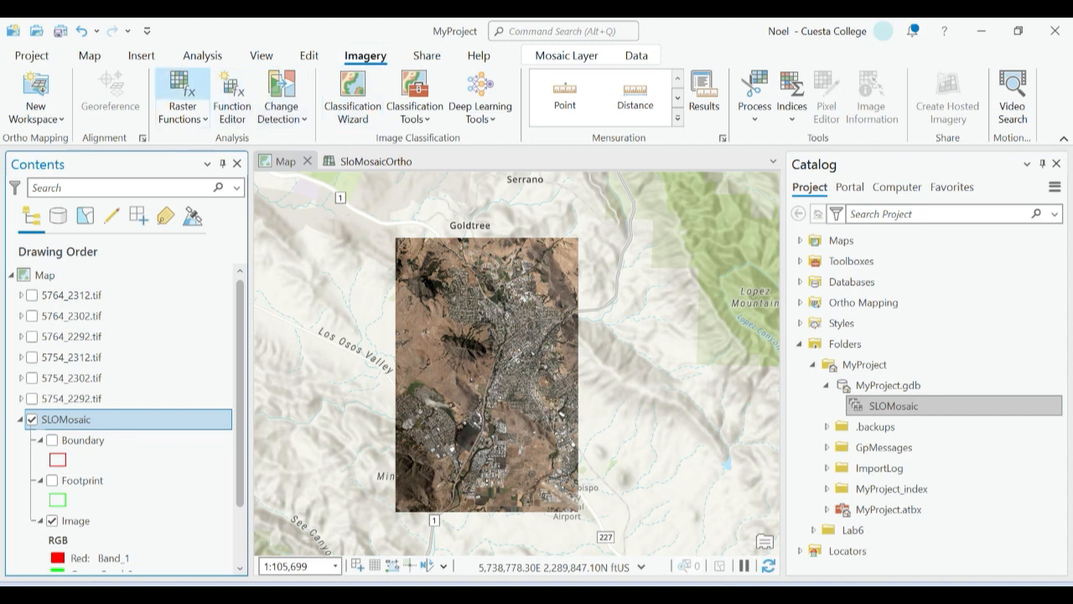
Step: Open the raster functions, browse the system categories, and search them for "geometr"
{"action": "left_click", "coordinate": [182, 83]}
{"action": "left_click", "coordinate": [182, 119]}
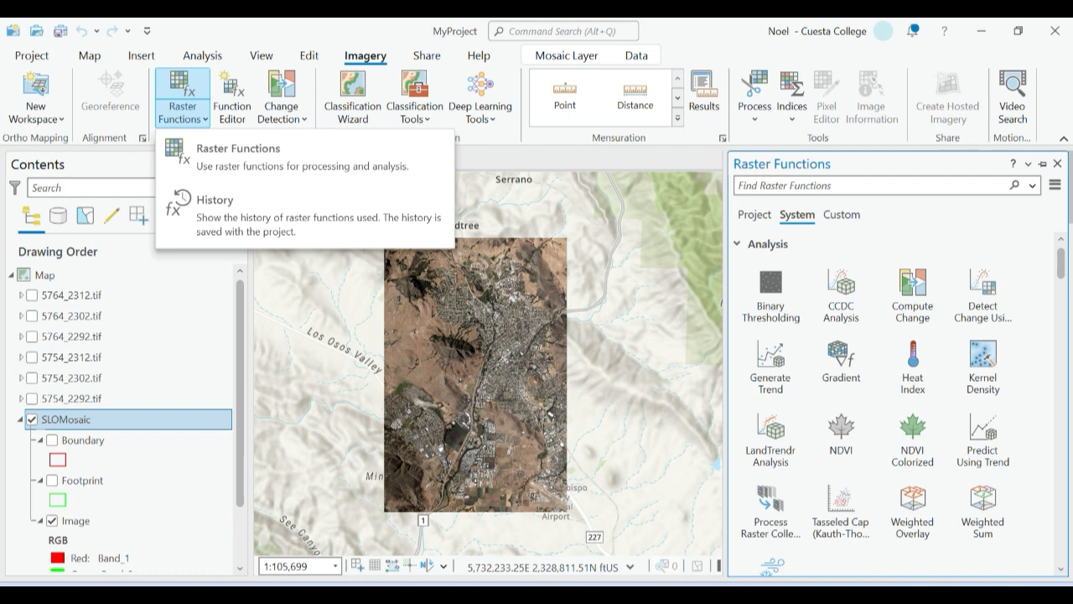
{"action": "left_click", "coordinate": [182, 119]}
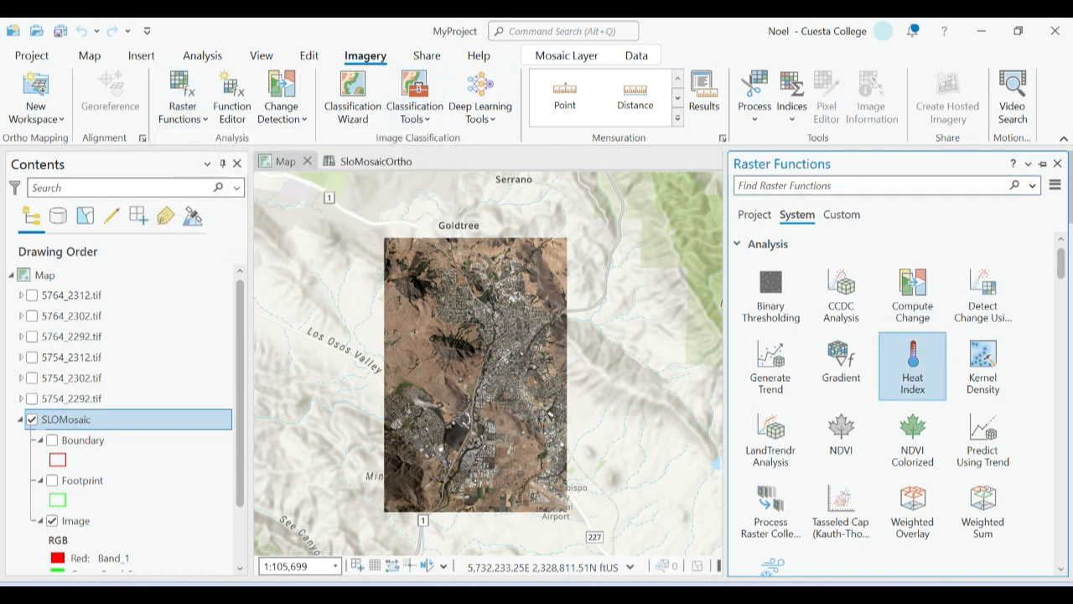
{"action": "scroll", "coordinate": [912, 352], "scroll_direction": "down", "scroll_amount": 3}
{"action": "scroll", "coordinate": [896, 402], "scroll_direction": "down", "scroll_amount": 5}
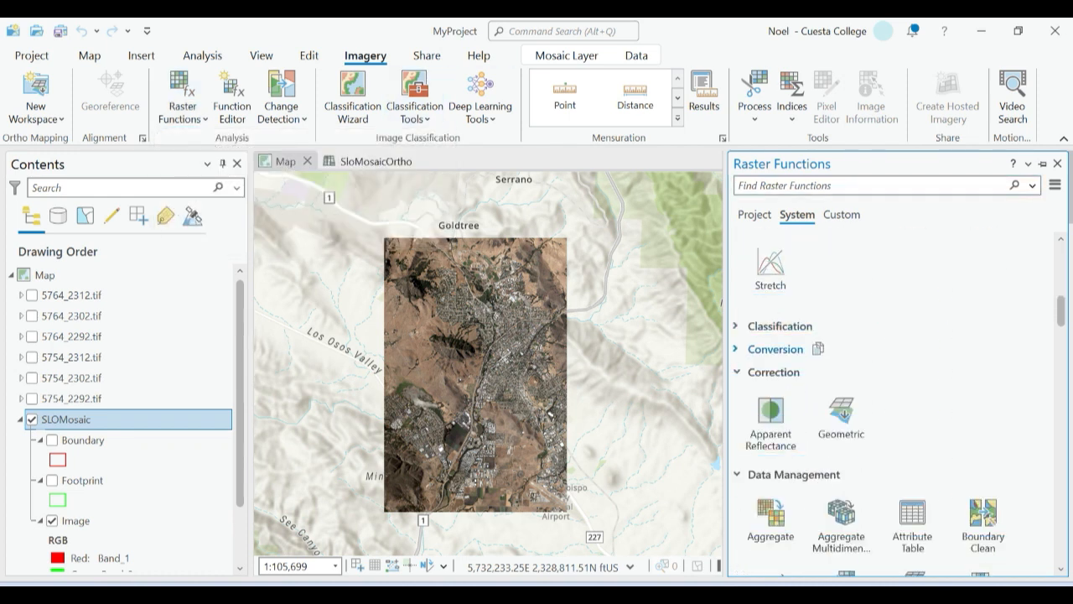
{"action": "scroll", "coordinate": [897, 403], "scroll_direction": "down", "scroll_amount": 3}
{"action": "scroll", "coordinate": [897, 402], "scroll_direction": "up", "scroll_amount": 6}
{"action": "scroll", "coordinate": [897, 402], "scroll_direction": "up", "scroll_amount": 2}
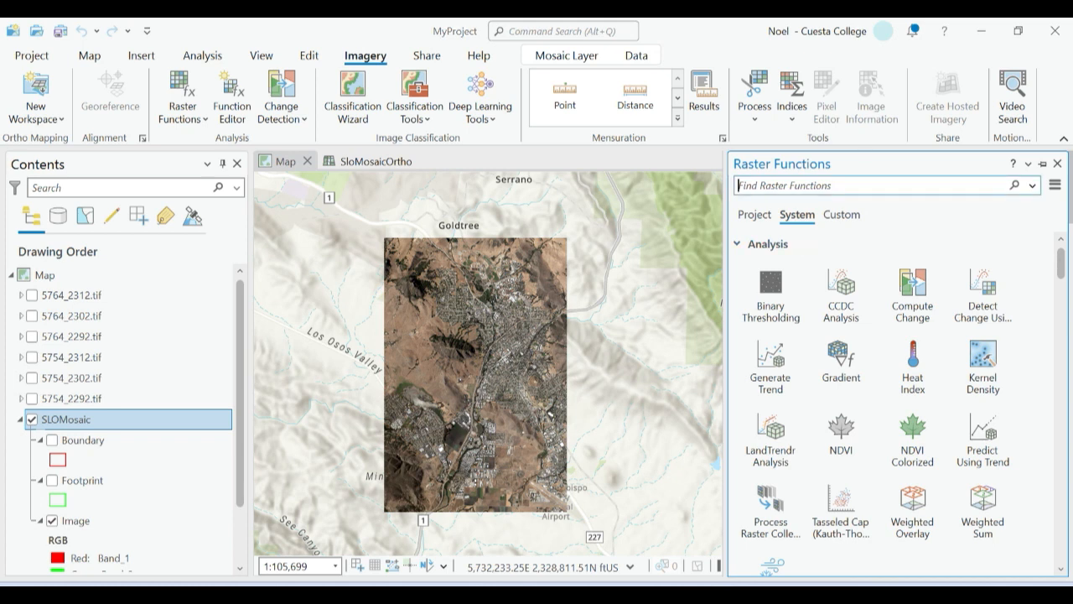
{"action": "type", "text": "geometr"}
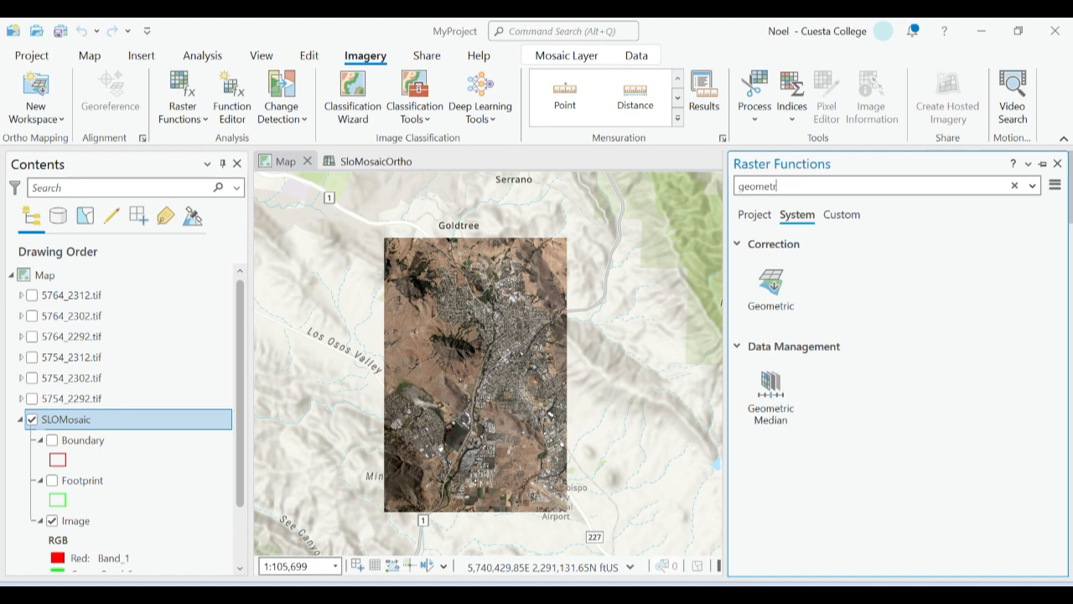
Step: Show all six TIF layers, then move SLOMosaic above them in the drawing order and make it visible for comparison
{"action": "left_click", "coordinate": [1057, 164]}
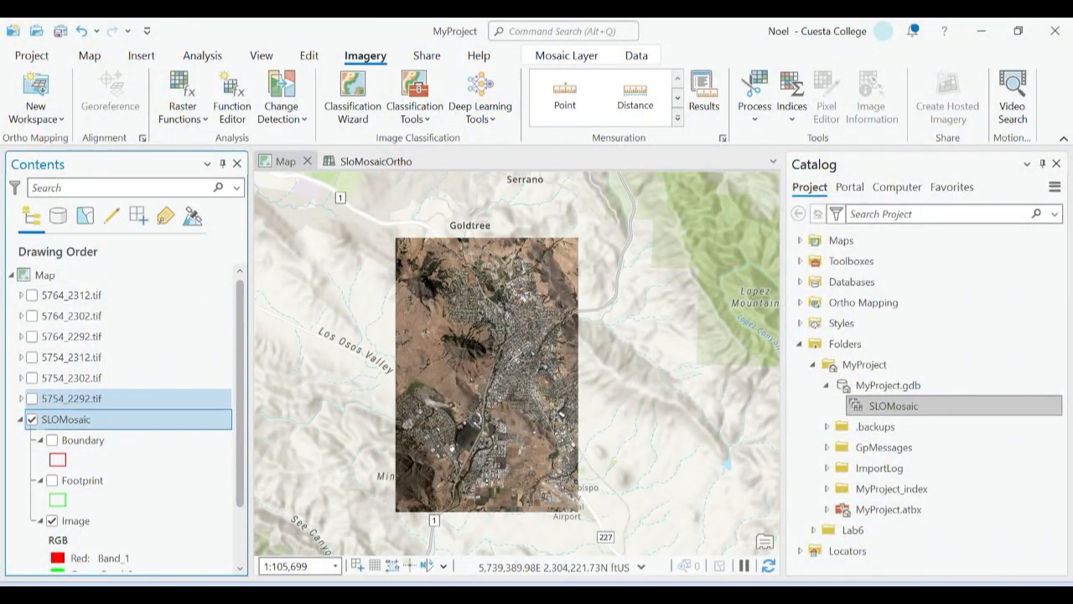
{"action": "left_click", "coordinate": [32, 398]}
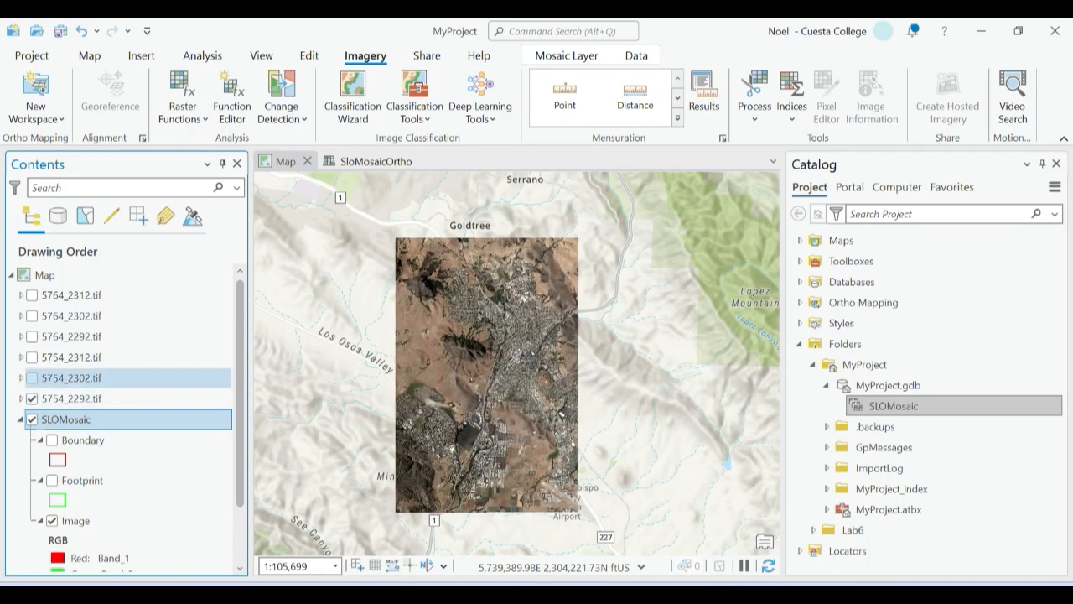
{"action": "left_click", "coordinate": [31, 377]}
{"action": "left_click", "coordinate": [31, 357]}
{"action": "left_click", "coordinate": [32, 336]}
{"action": "left_click", "coordinate": [32, 315]}
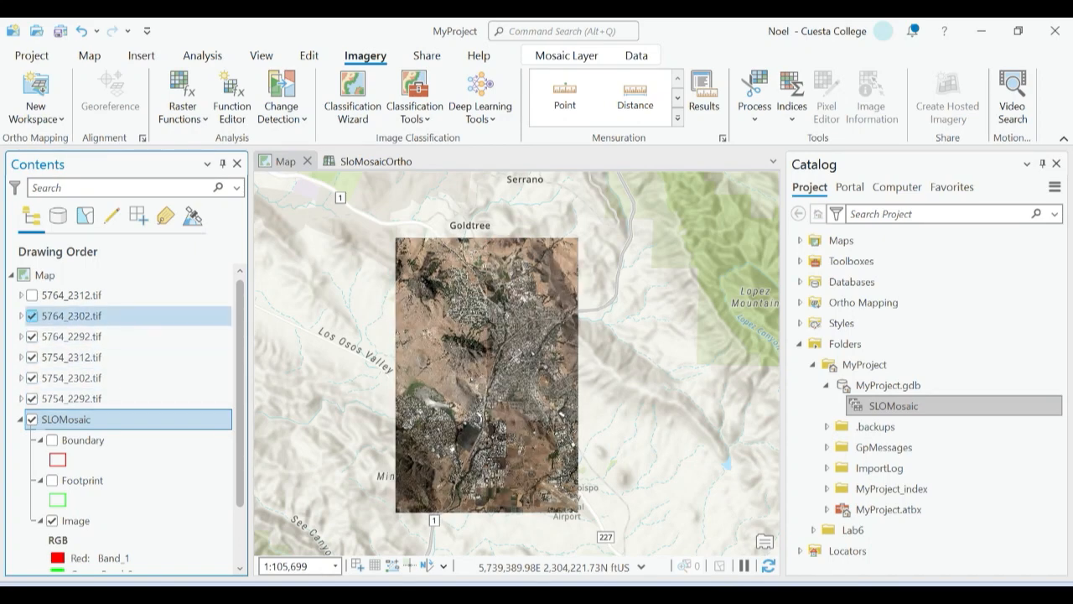
{"action": "left_click", "coordinate": [31, 294]}
{"action": "left_click", "coordinate": [32, 419]}
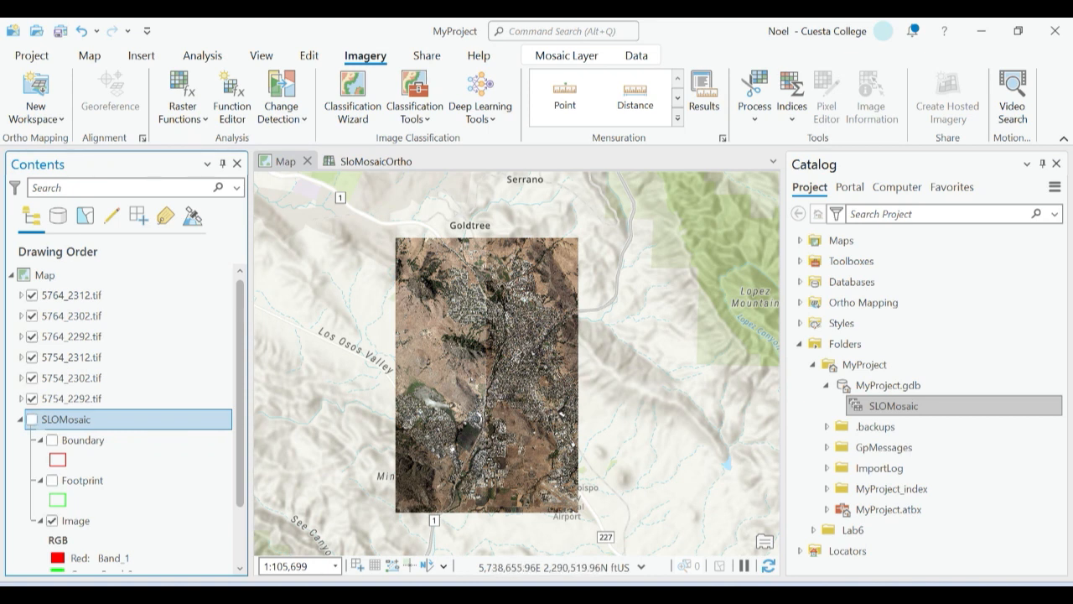
{"action": "left_click_drag", "start_coordinate": [65, 419], "coordinate": [65, 284]}
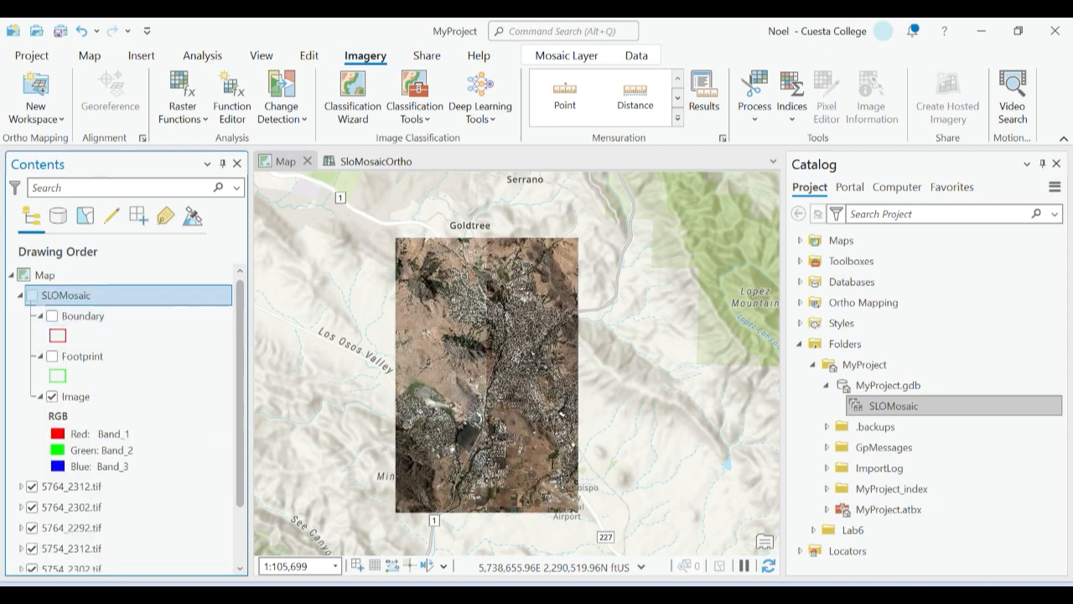
{"action": "left_click", "coordinate": [32, 295]}
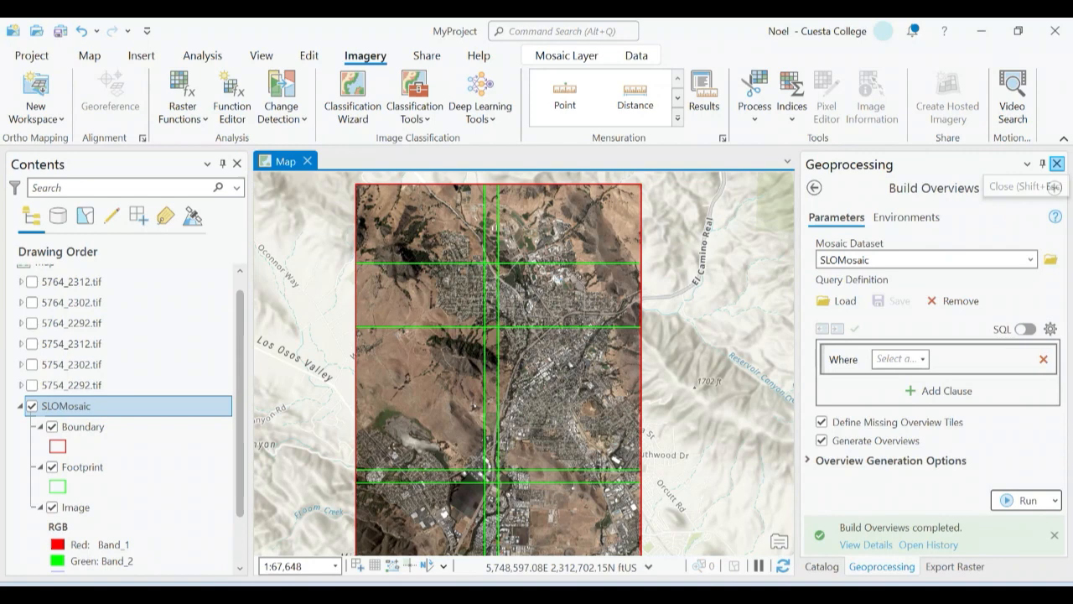
Step: Start a new Ortho Mapping workspace named SloMosaicOrtho with the description "Slo ortho workspace"
{"action": "left_click", "coordinate": [1056, 163]}
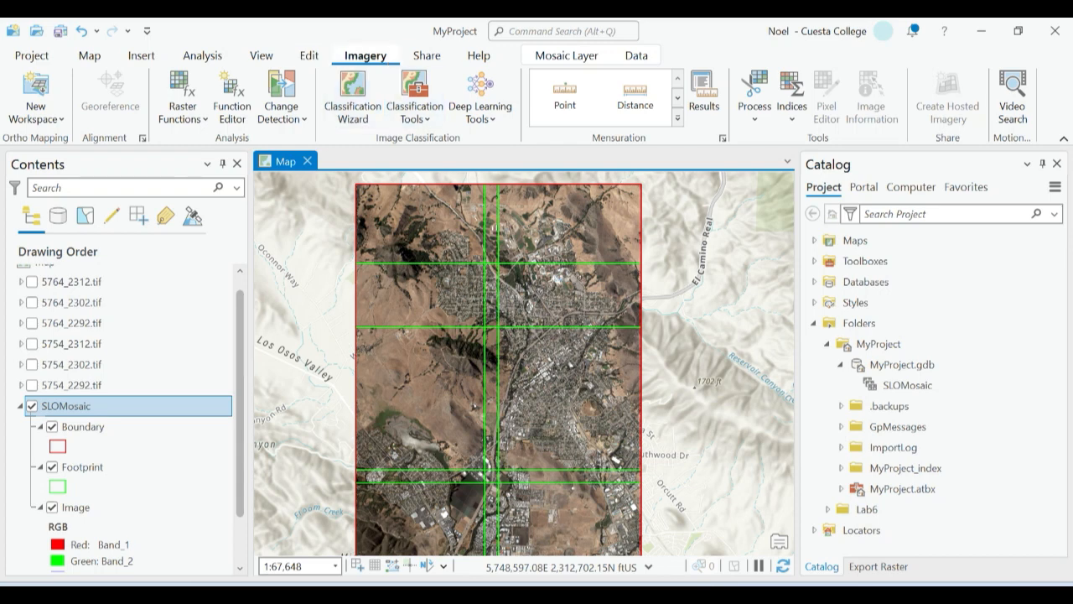
{"action": "left_click", "coordinate": [35, 107]}
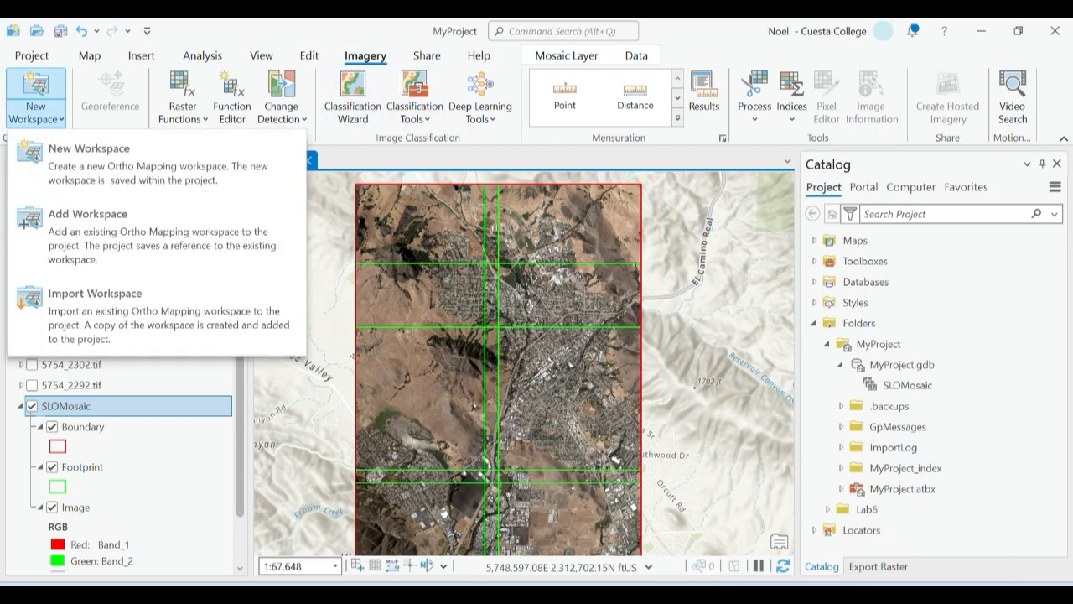
{"action": "left_click", "coordinate": [89, 163]}
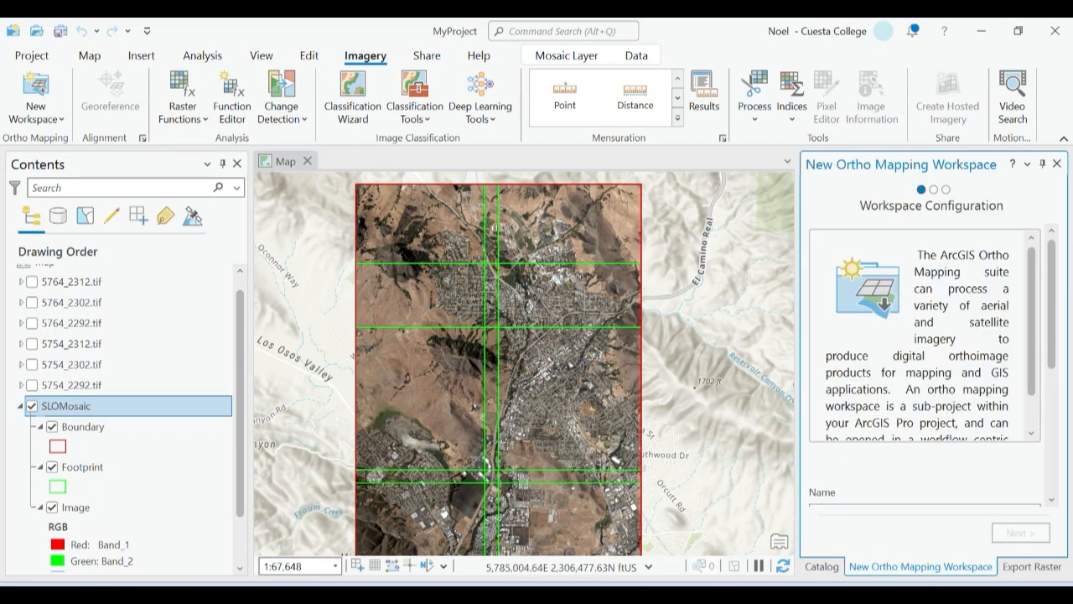
{"action": "left_click_drag", "start_coordinate": [797, 264], "coordinate": [783, 257]}
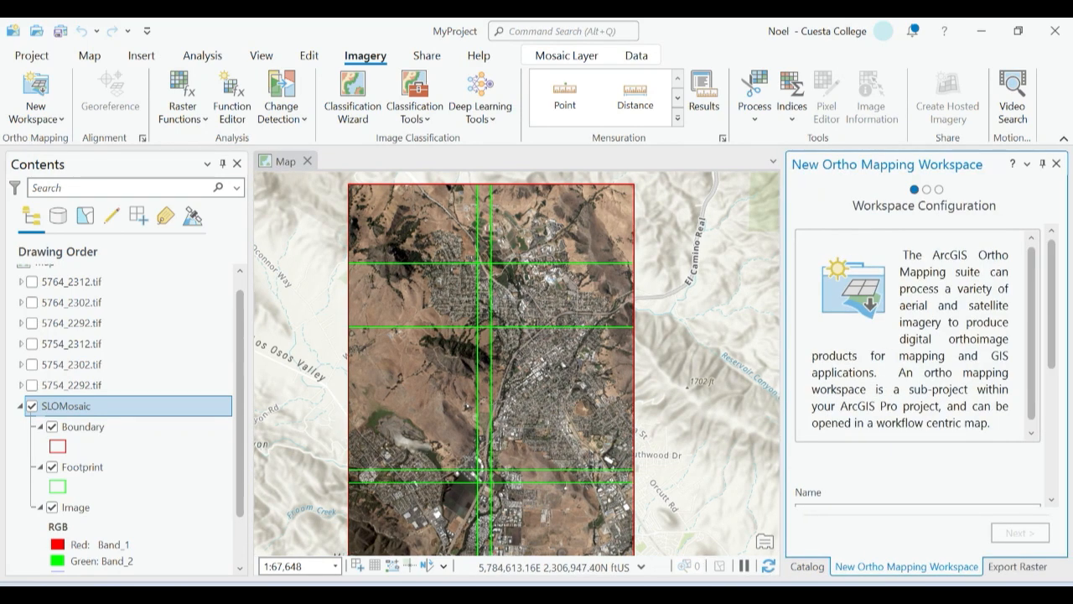
{"action": "scroll", "coordinate": [917, 335], "scroll_direction": "down", "scroll_amount": 1}
{"action": "scroll", "coordinate": [917, 419], "scroll_direction": "down", "scroll_amount": 3}
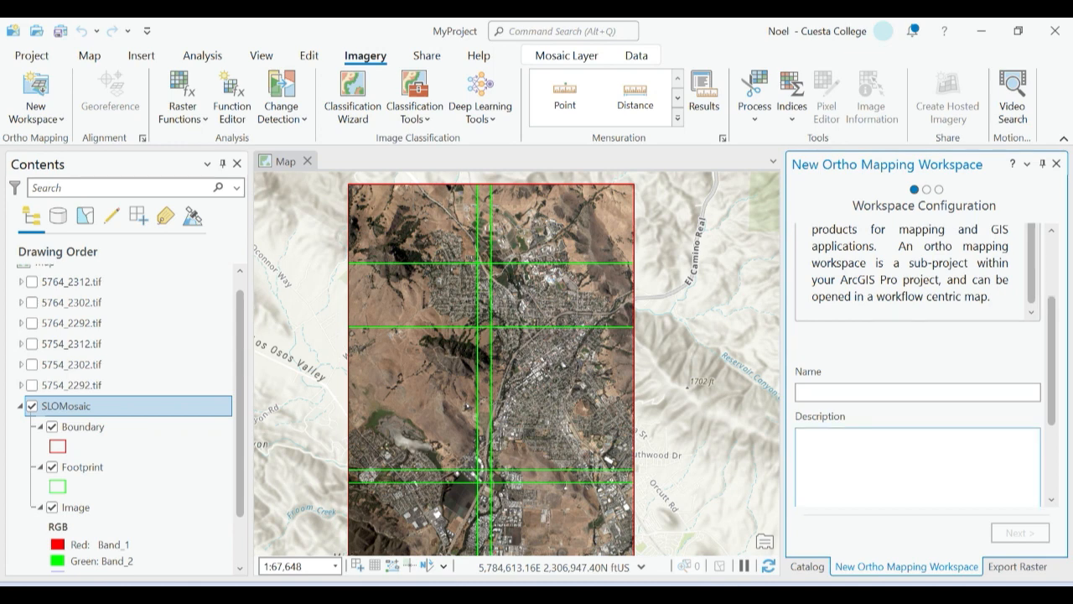
{"action": "left_click", "coordinate": [917, 392]}
{"action": "type", "text": "Sl"}
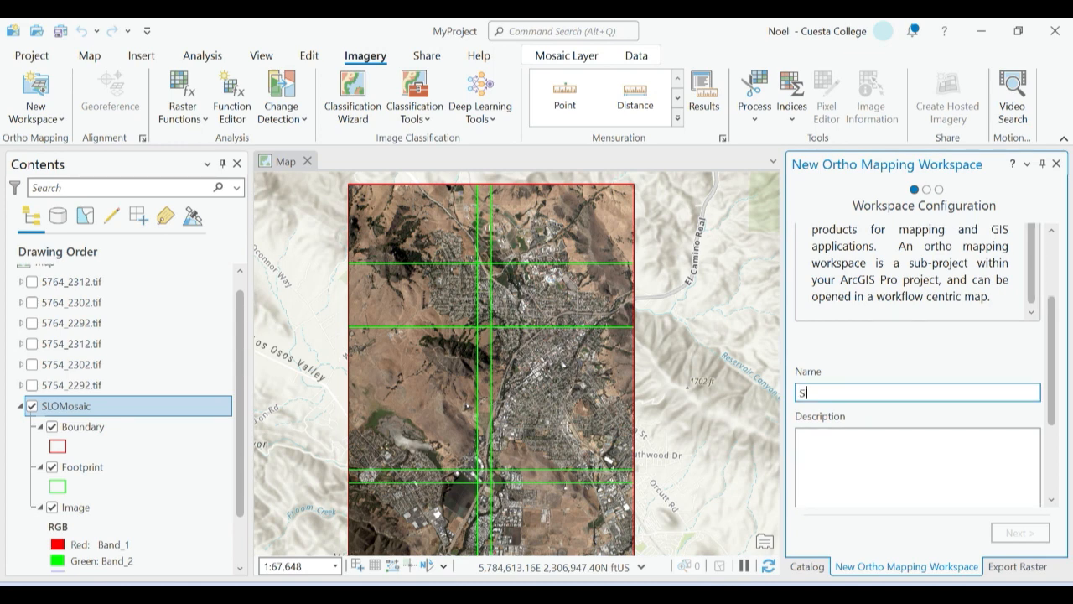
{"action": "type", "text": "oMosaicOrtho"}
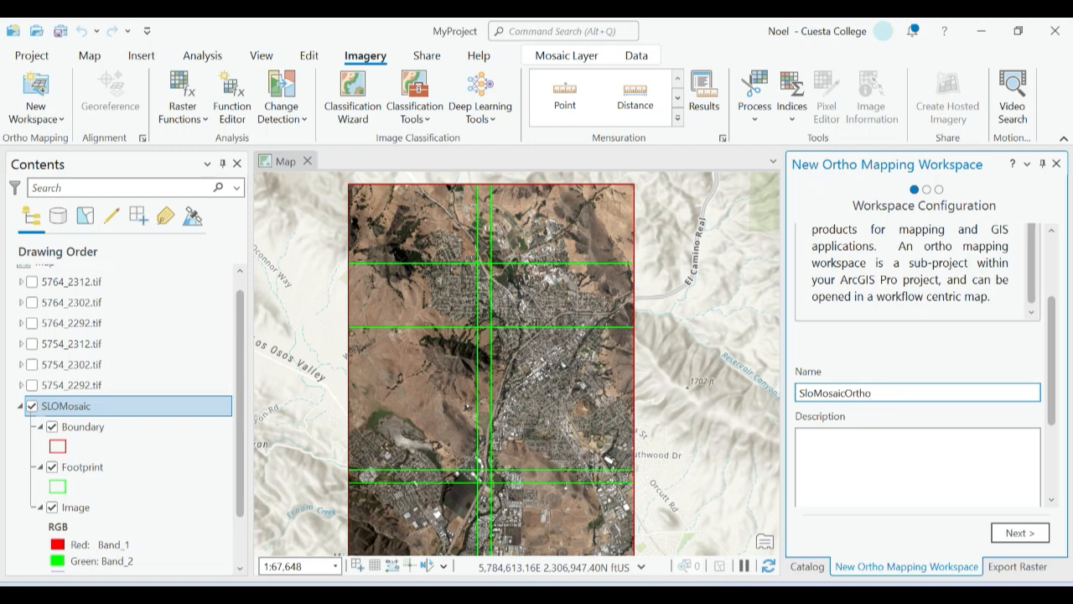
{"action": "left_click", "coordinate": [917, 466]}
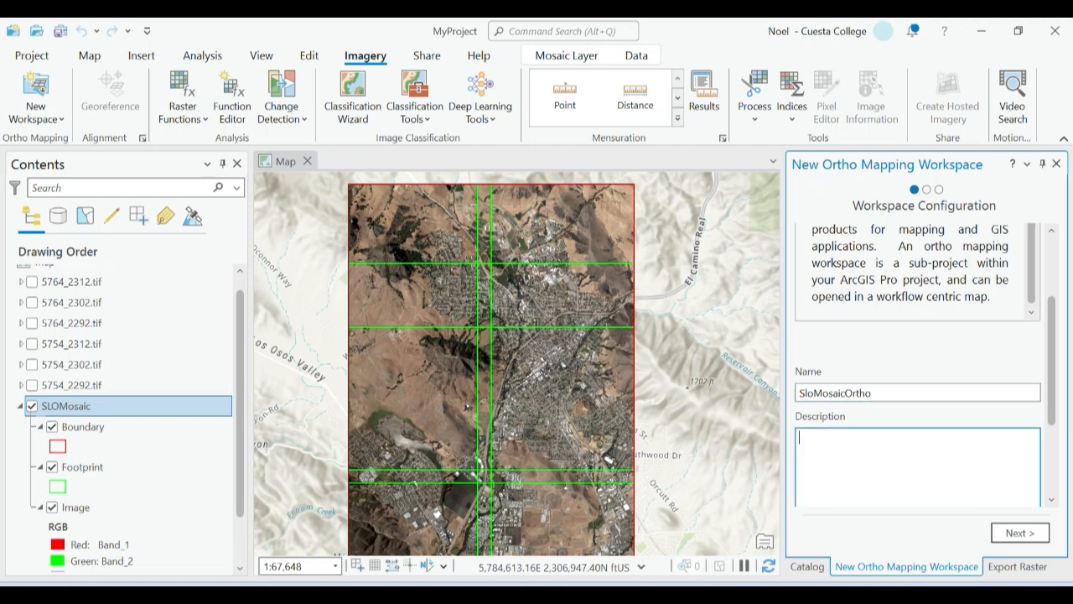
{"action": "type", "text": "Slo ortho workspace"}
Step: Set the workspace's sensor data type to Satellite, choose to import an existing image collection, and continue to the data import
{"action": "scroll", "coordinate": [917, 366], "scroll_direction": "down", "scroll_amount": 3}
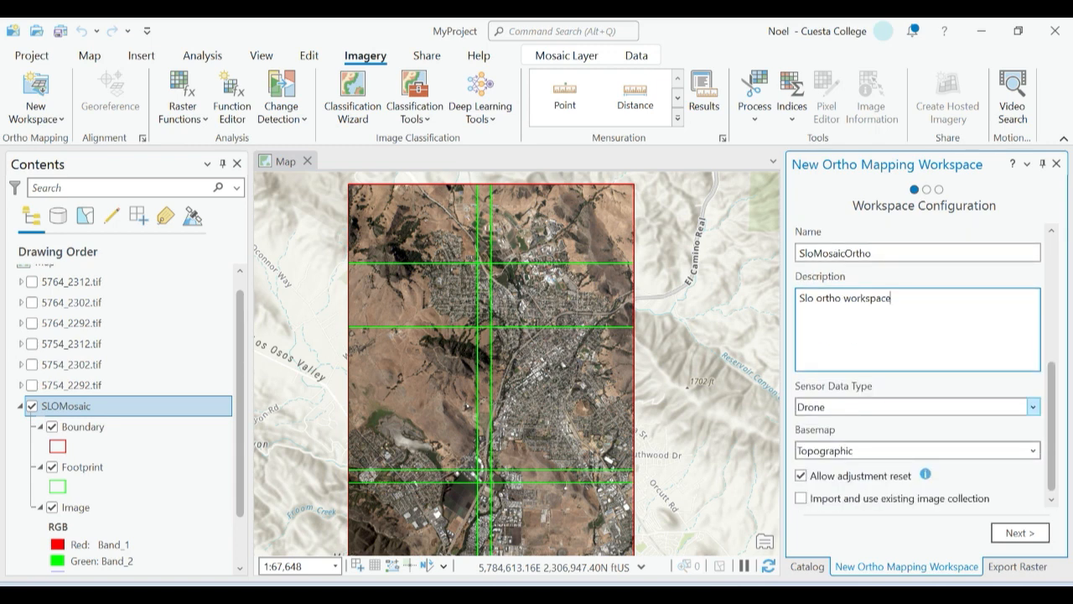
{"action": "left_click", "coordinate": [1032, 407]}
{"action": "left_click", "coordinate": [838, 441]}
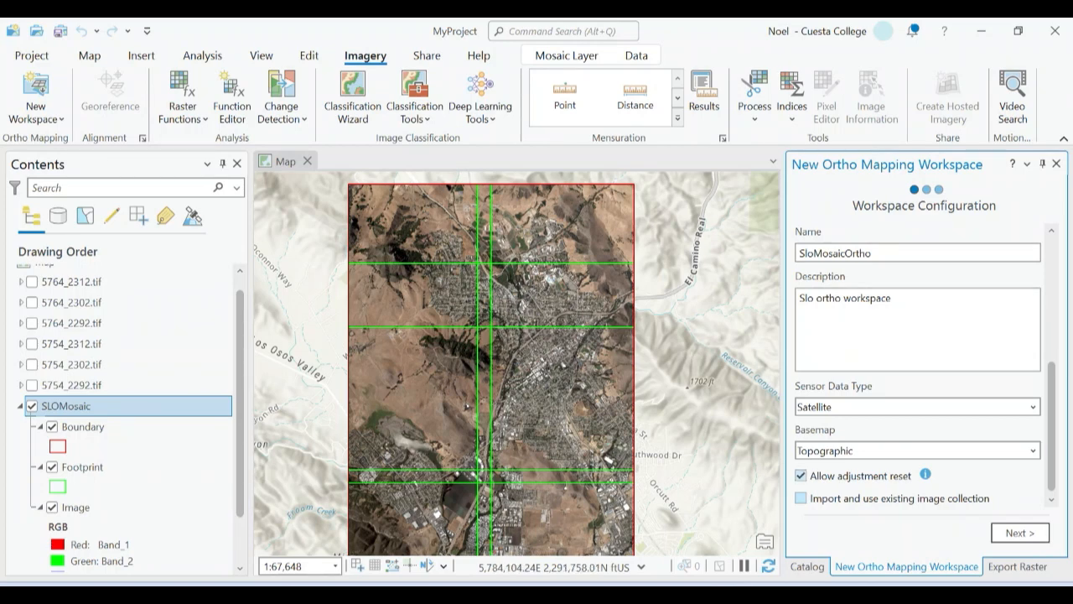
{"action": "left_click", "coordinate": [800, 476]}
{"action": "left_click", "coordinate": [801, 498]}
{"action": "left_click", "coordinate": [1020, 532]}
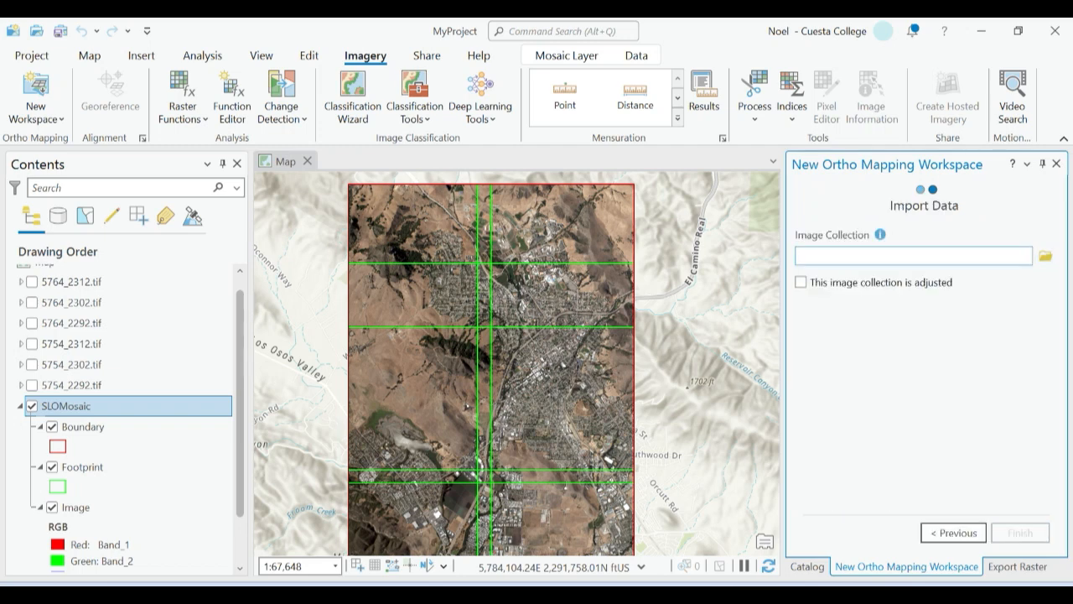
{"action": "left_click", "coordinate": [1045, 256]}
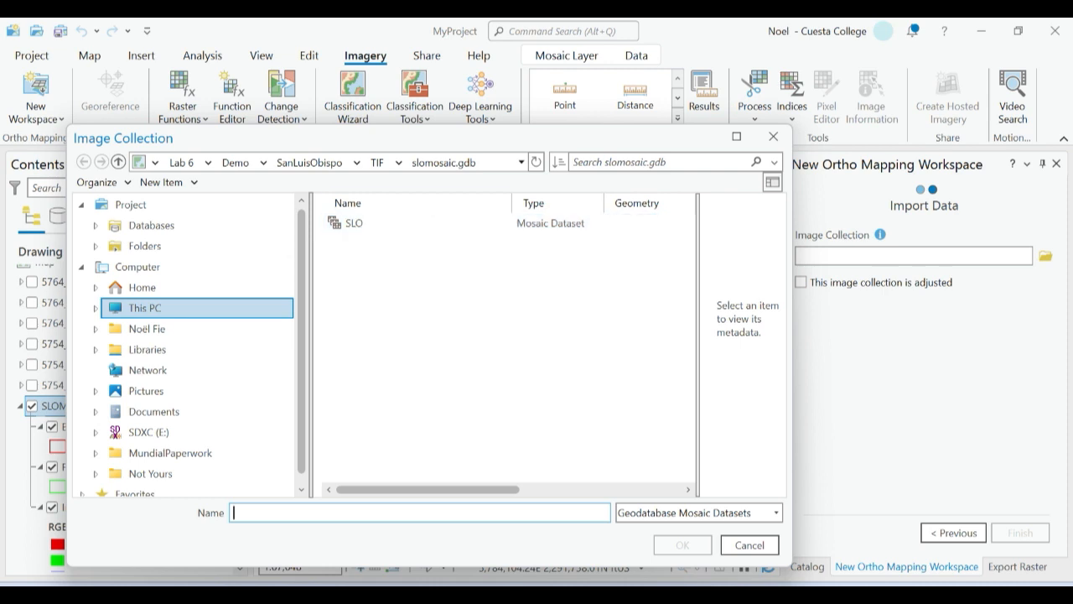
{"action": "left_click", "coordinate": [181, 161]}
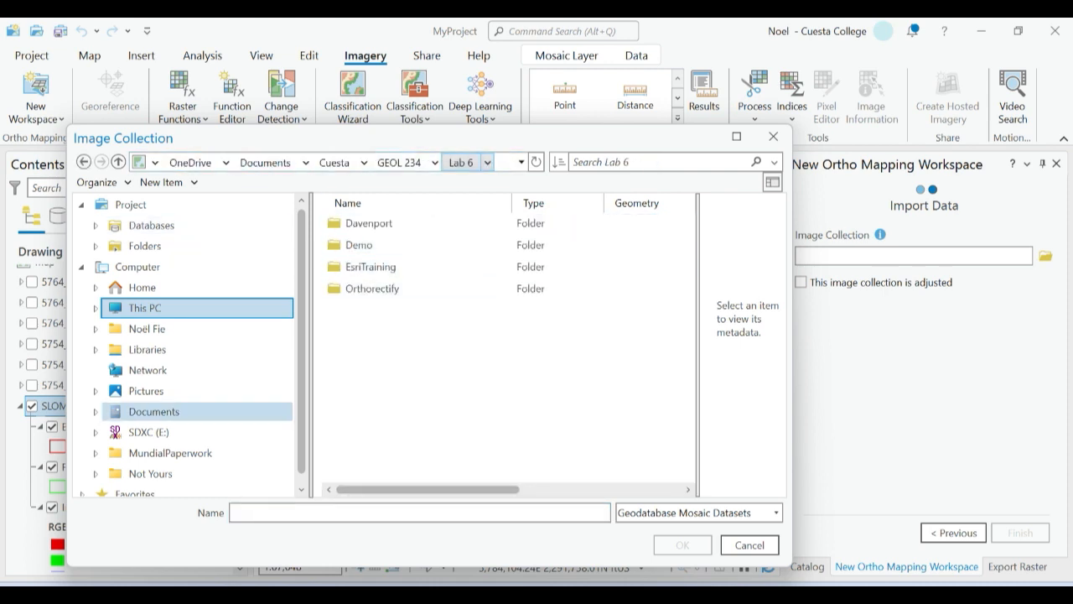
{"action": "left_click", "coordinate": [154, 412]}
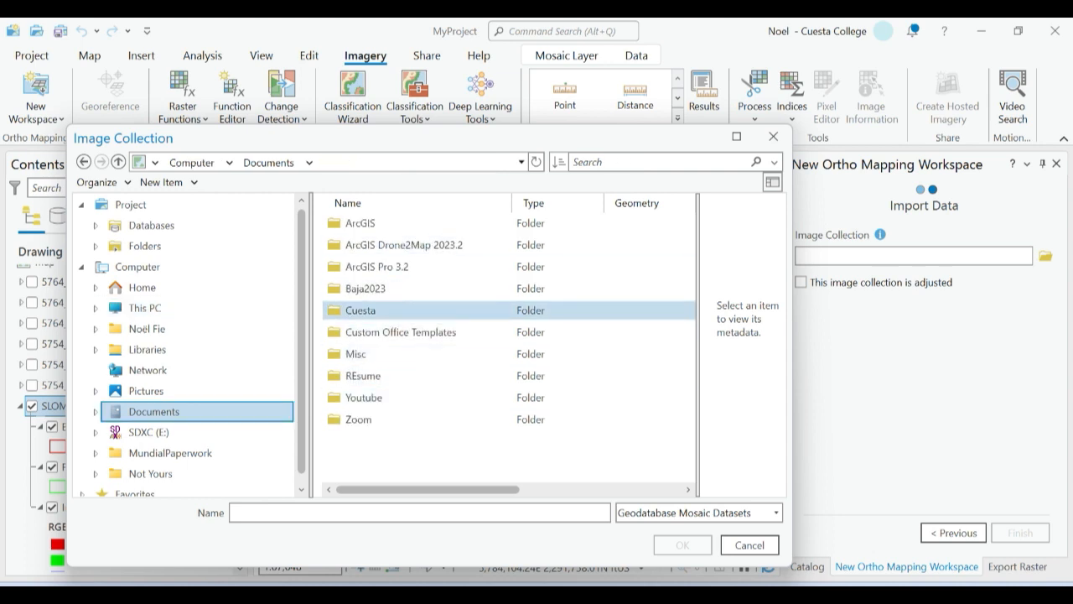
{"action": "double_click", "coordinate": [361, 310]}
{"action": "left_click", "coordinate": [367, 224]}
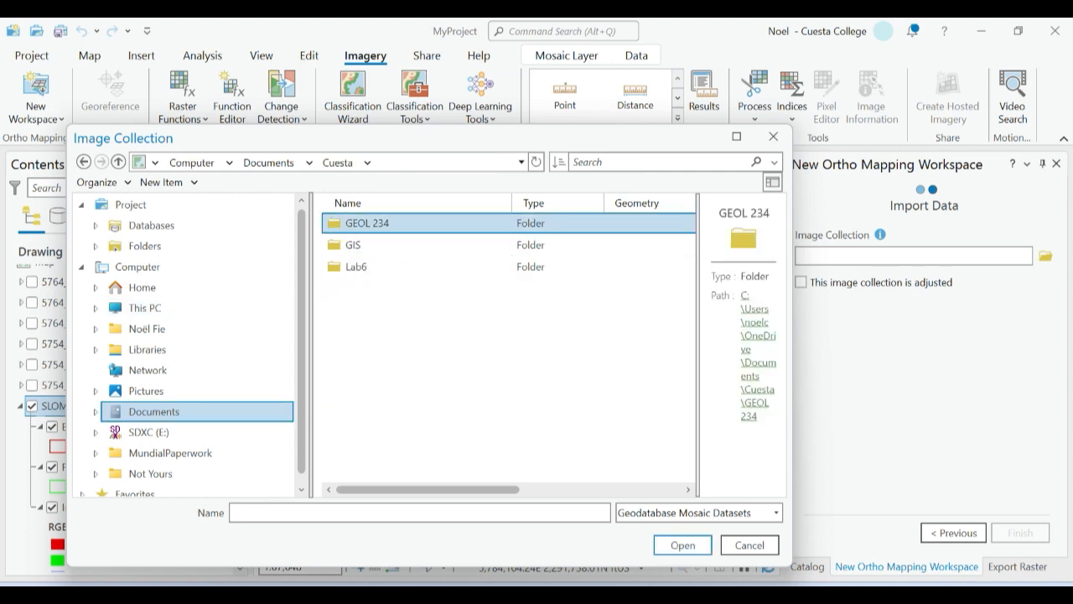
{"action": "double_click", "coordinate": [357, 267]}
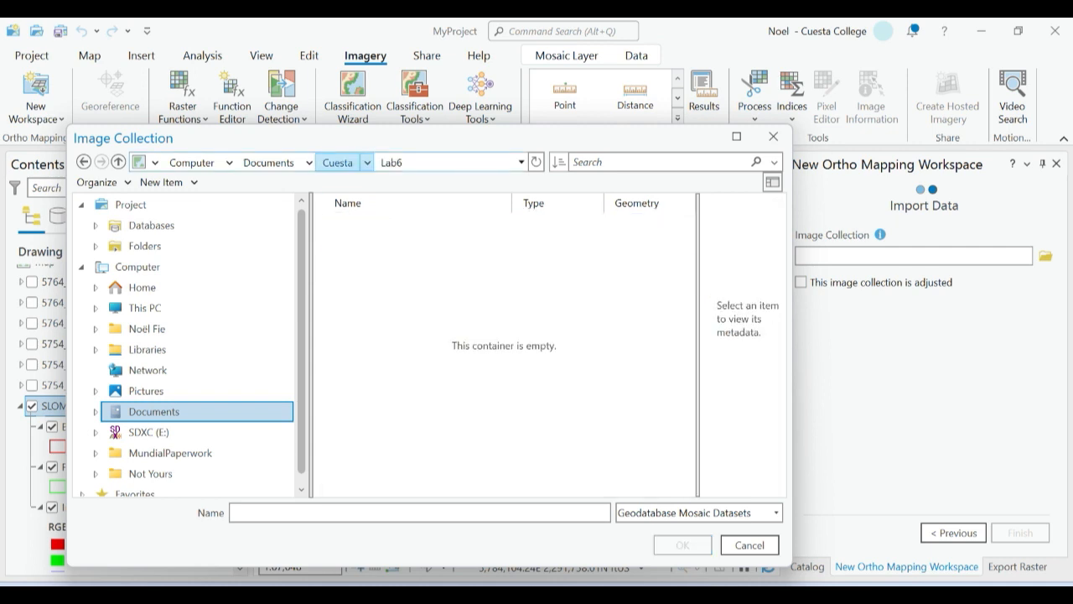
{"action": "left_click", "coordinate": [338, 163]}
{"action": "double_click", "coordinate": [362, 223]}
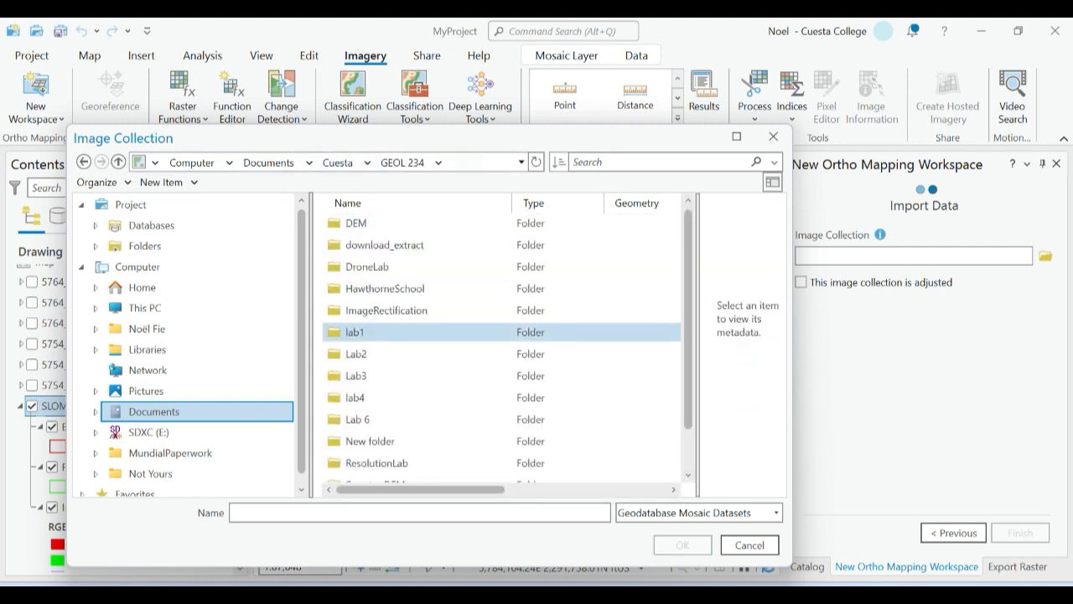
{"action": "left_click", "coordinate": [357, 419]}
{"action": "scroll", "coordinate": [419, 385], "scroll_direction": "down", "scroll_amount": 1}
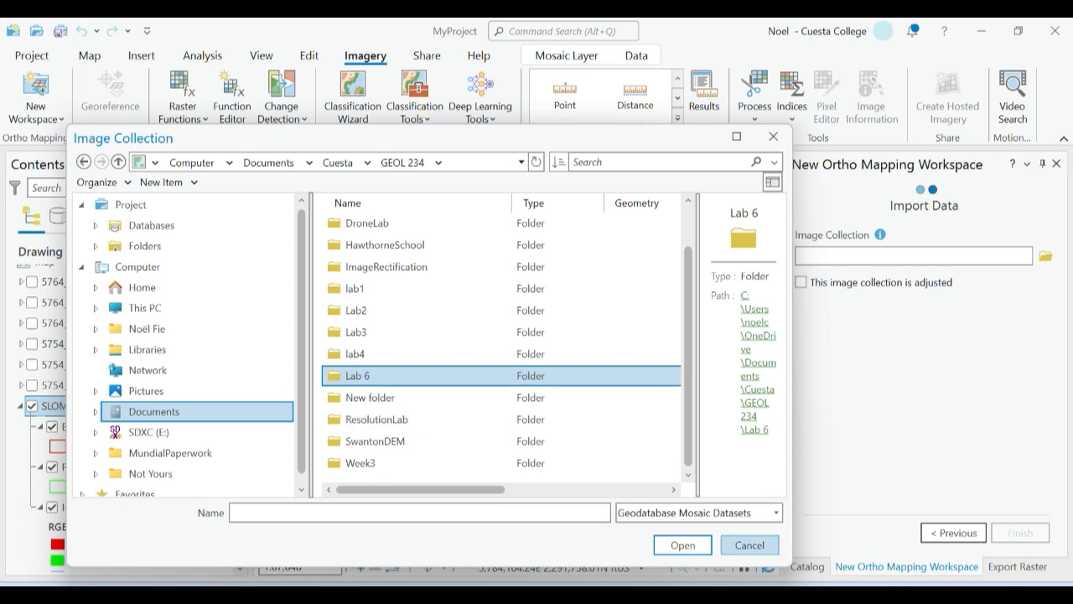
{"action": "left_click", "coordinate": [749, 545]}
{"action": "left_click", "coordinate": [807, 565]}
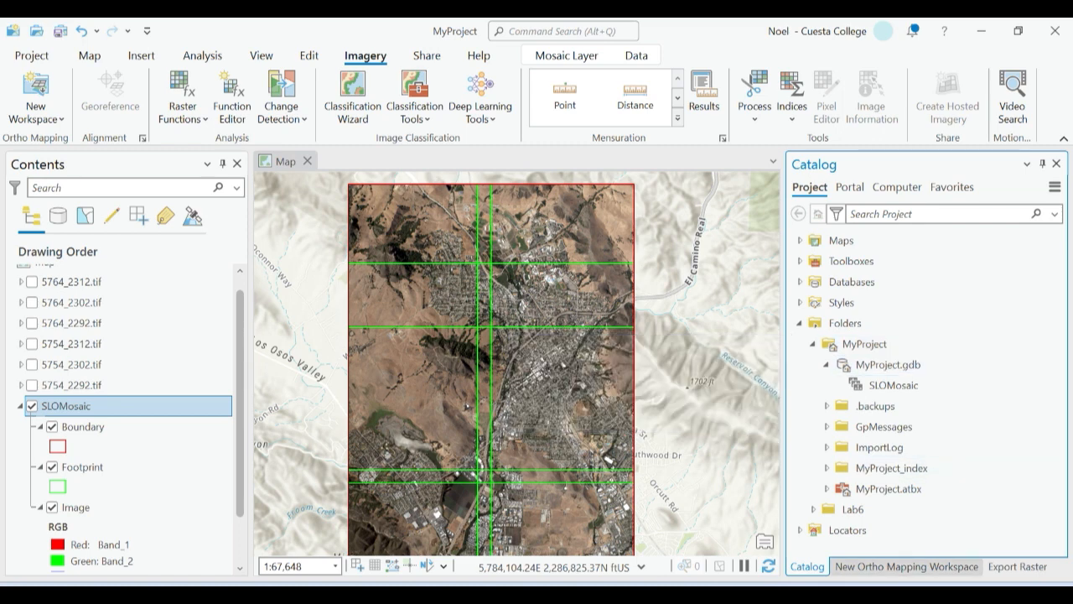
{"action": "left_click", "coordinate": [906, 566]}
Step: Browse for the image collection on the C: drive, in the user's Documents\Cuesta\LabActivities\Lab Week 6 folder
{"action": "left_click", "coordinate": [1045, 255]}
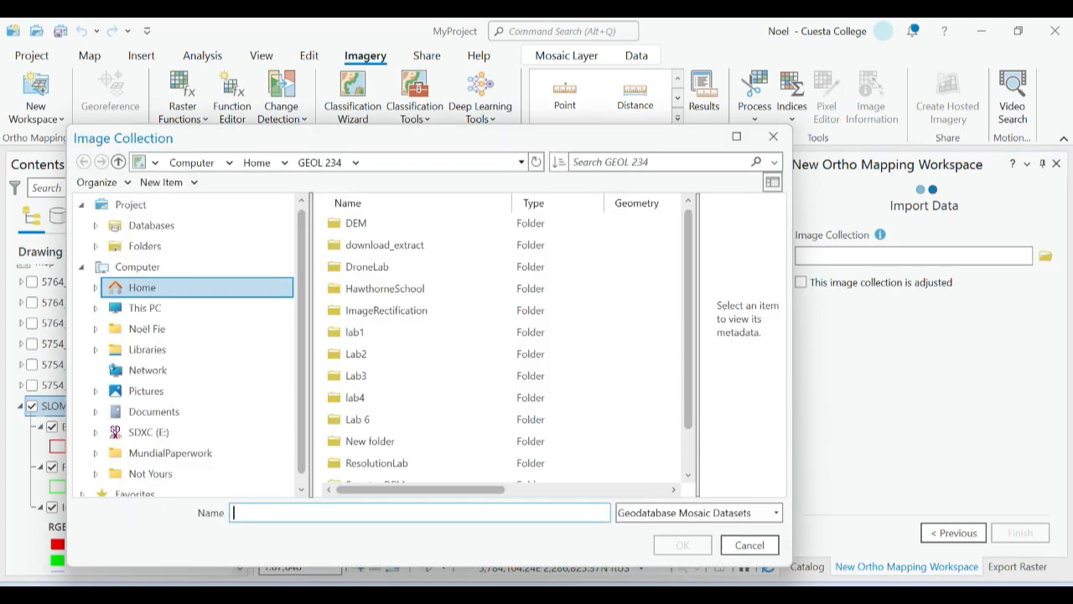
{"action": "left_click", "coordinate": [144, 307]}
{"action": "double_click", "coordinate": [358, 221]}
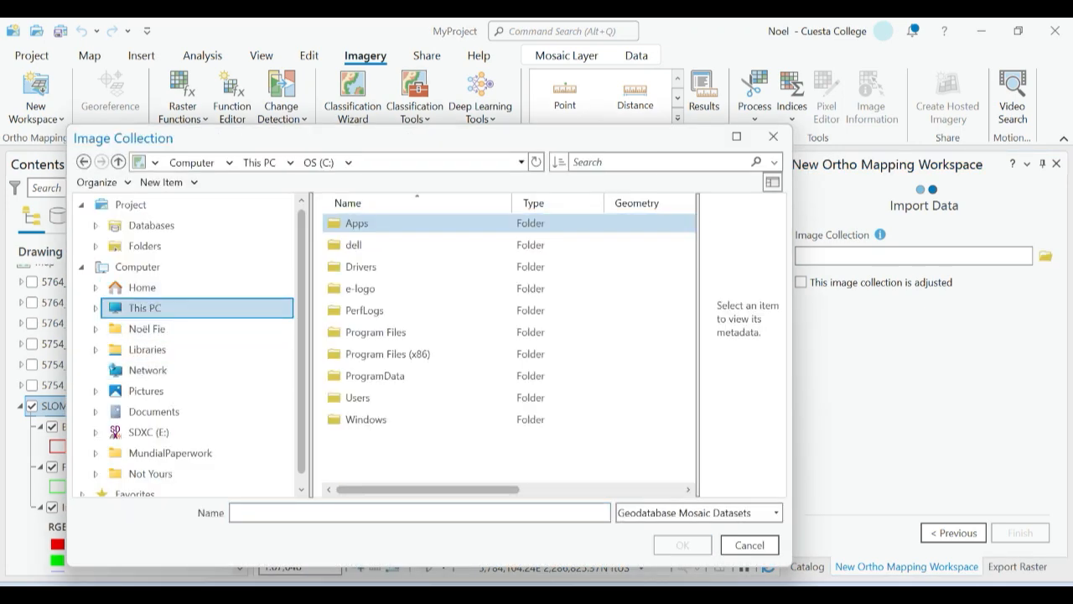
{"action": "double_click", "coordinate": [357, 397]}
{"action": "double_click", "coordinate": [358, 223]}
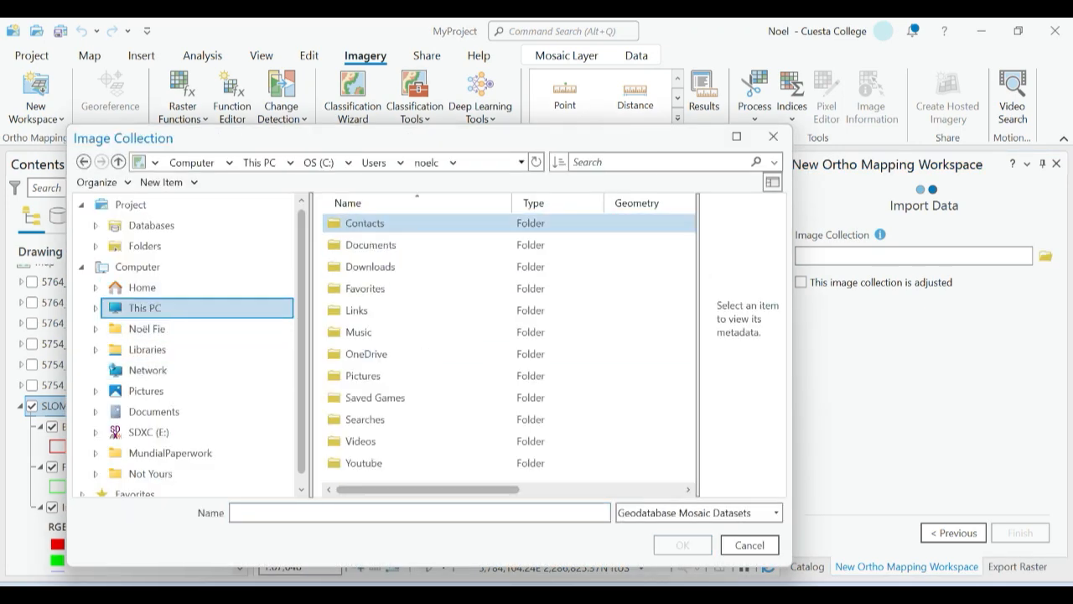
{"action": "double_click", "coordinate": [370, 245]}
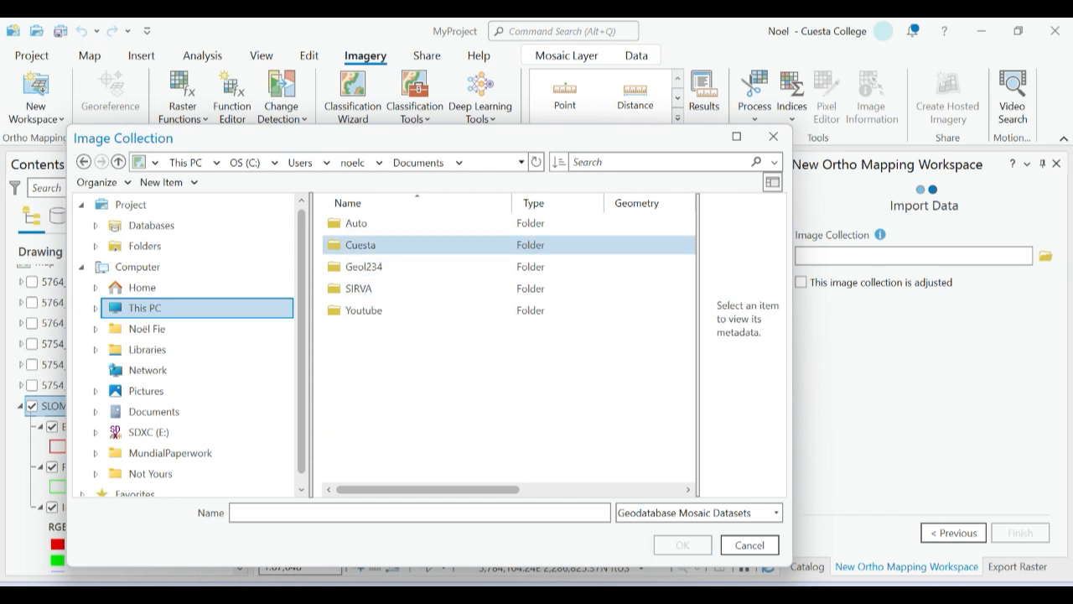
{"action": "double_click", "coordinate": [364, 243]}
{"action": "double_click", "coordinate": [369, 223]}
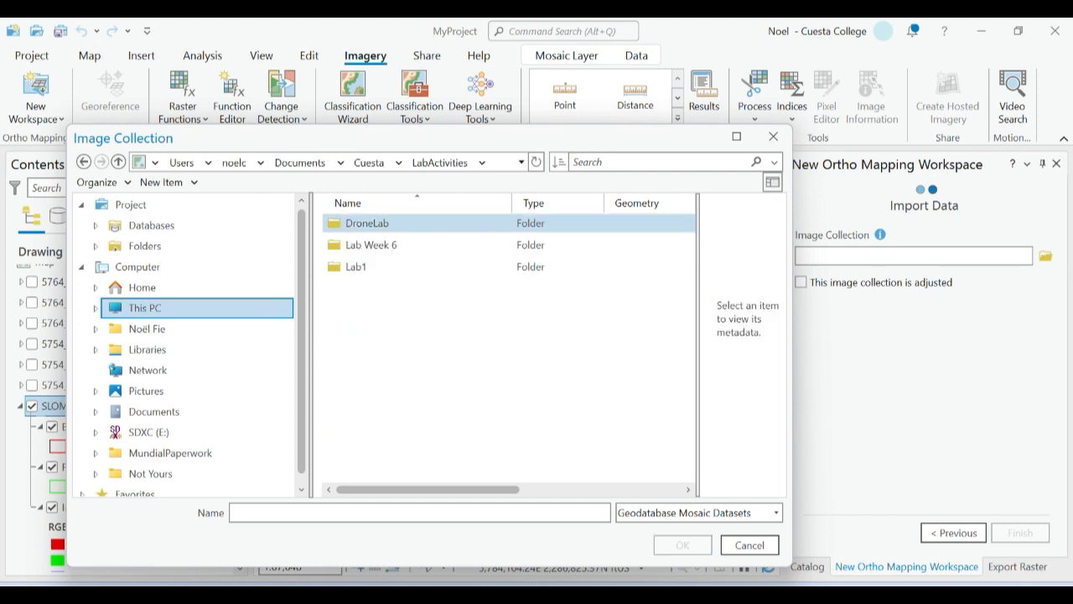
{"action": "double_click", "coordinate": [370, 245]}
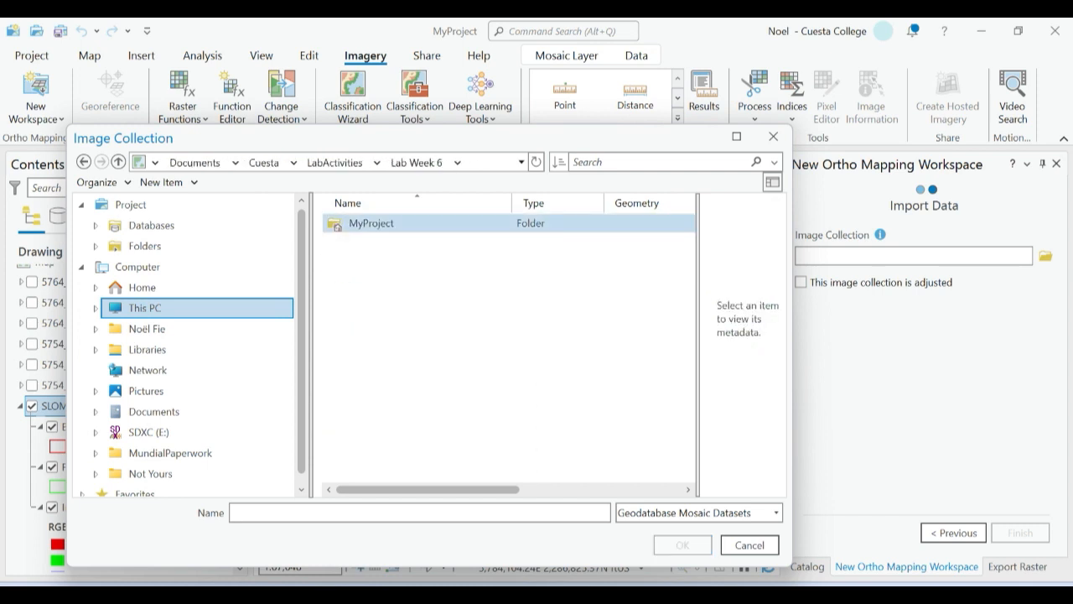
Step: Choose the SLOMosaic mosaic dataset from MyProject.gdb in the MyProject folder as the image collection and create the workspace
{"action": "double_click", "coordinate": [369, 221]}
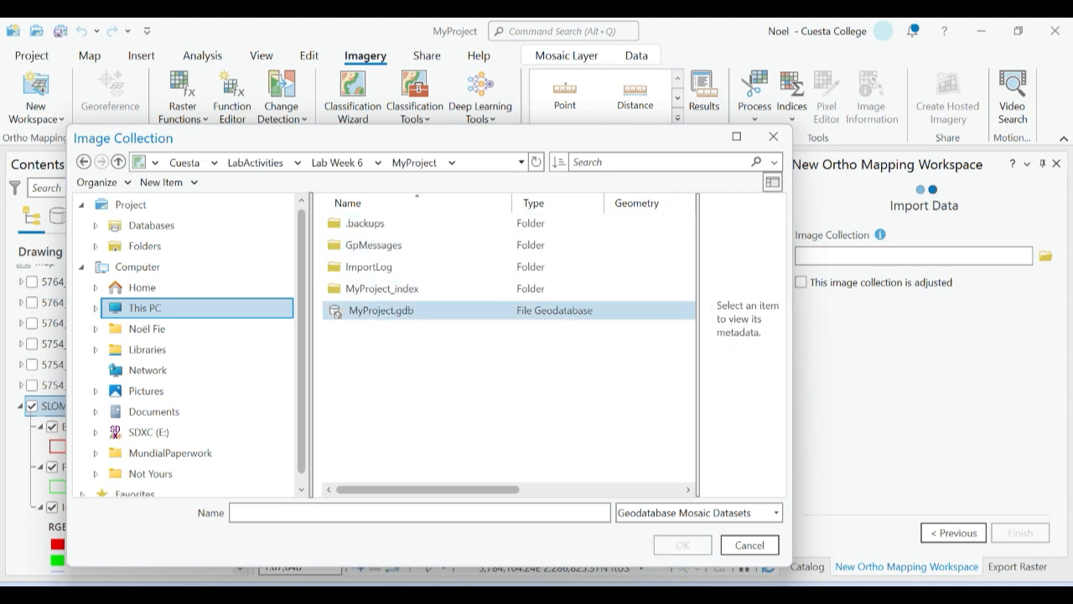
{"action": "double_click", "coordinate": [380, 310]}
{"action": "left_click", "coordinate": [369, 223]}
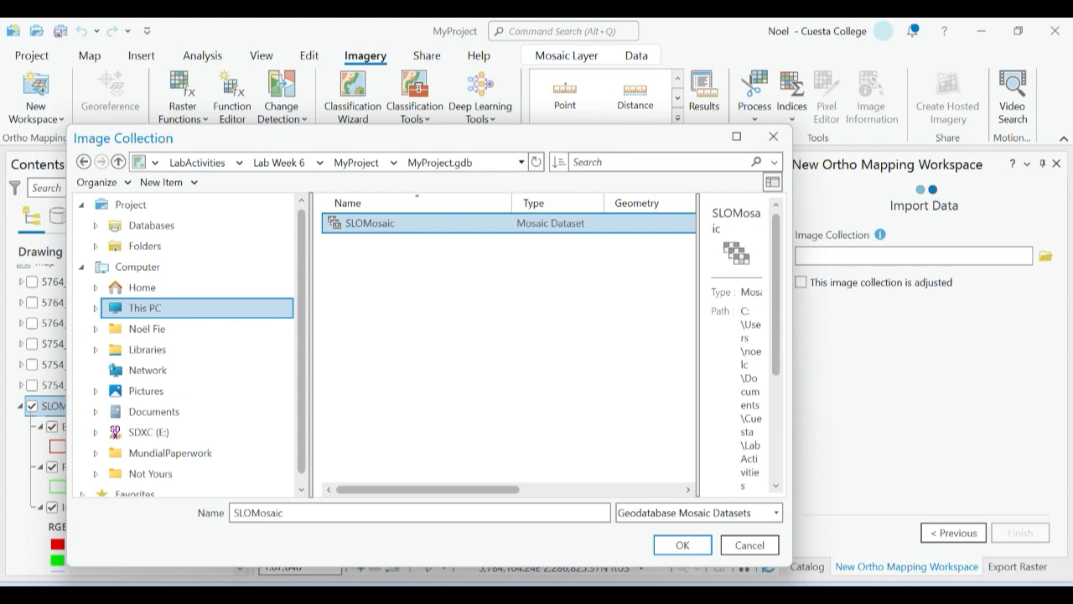
{"action": "left_click", "coordinate": [682, 545]}
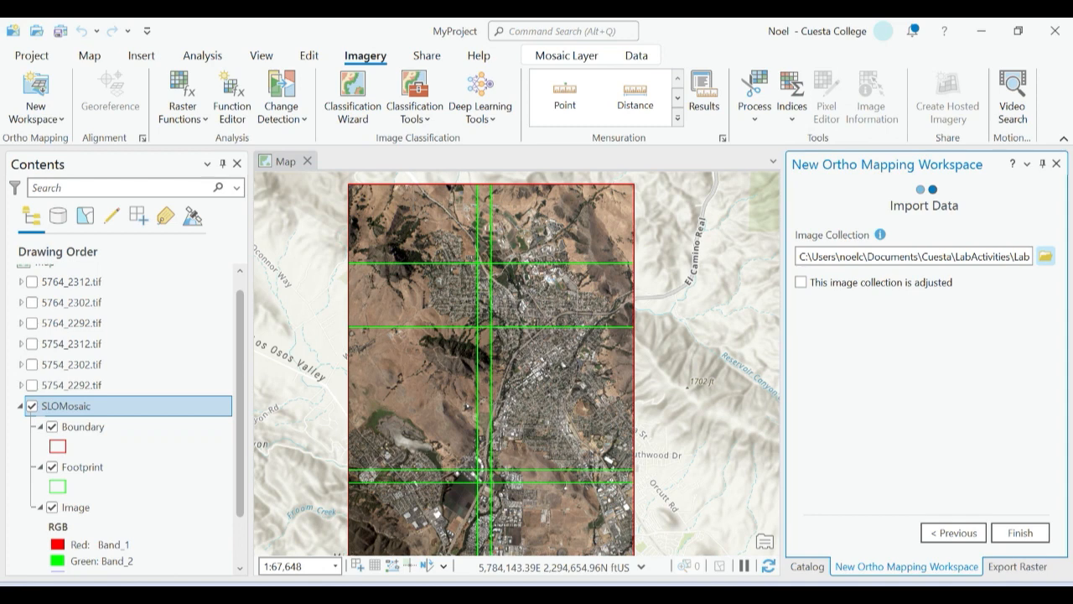
{"action": "left_click", "coordinate": [1019, 532]}
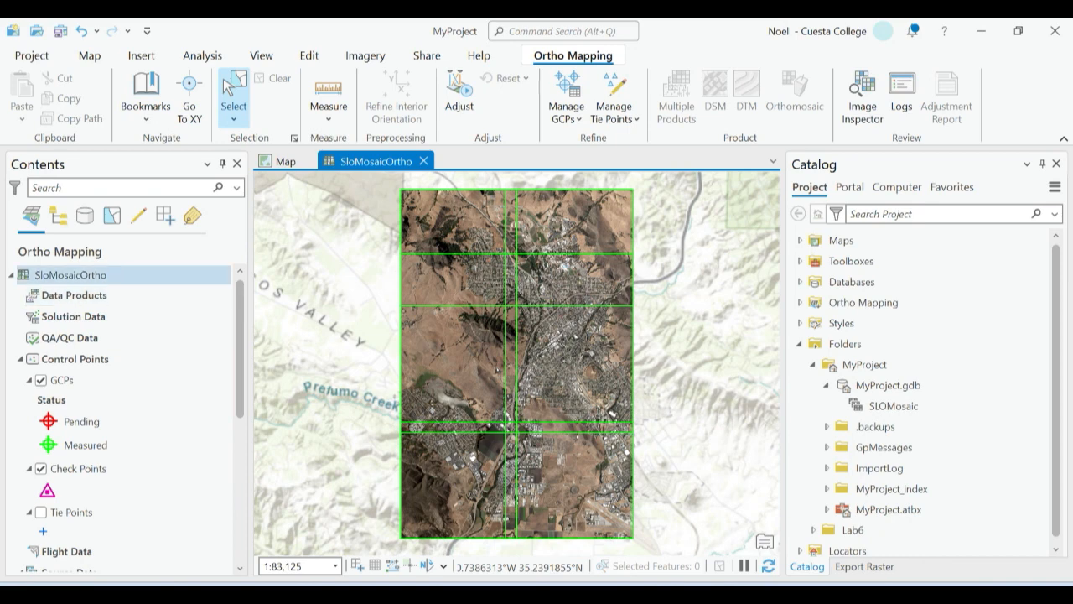
Step: Examine the SloMosaicOrtho workspace's contents, from the data products and control points through the source data, reference data and elevation surfaces
{"action": "left_click", "coordinate": [11, 275]}
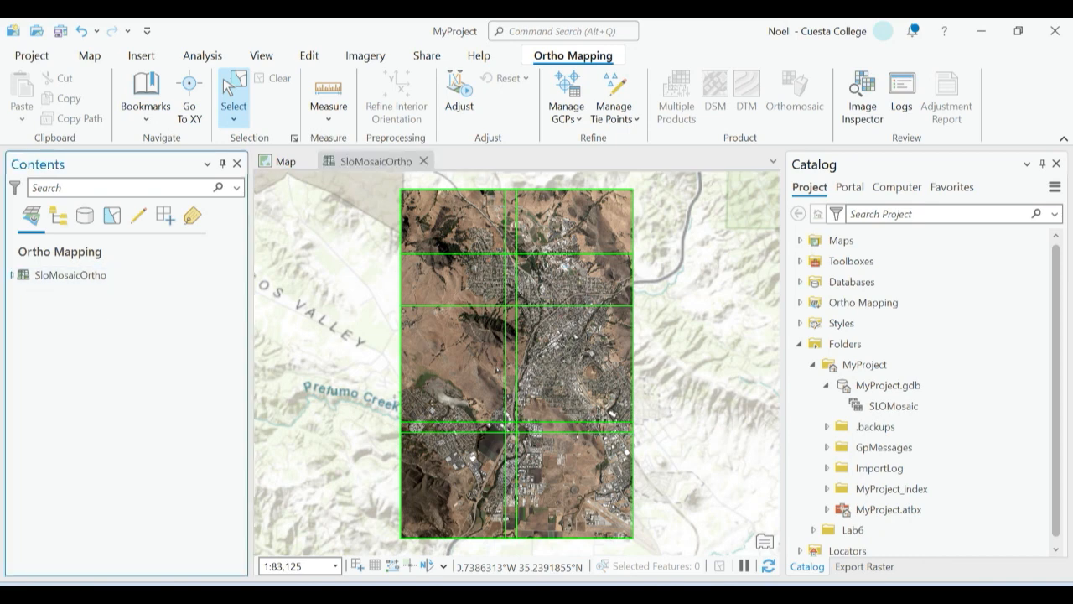
{"action": "left_click", "coordinate": [12, 275]}
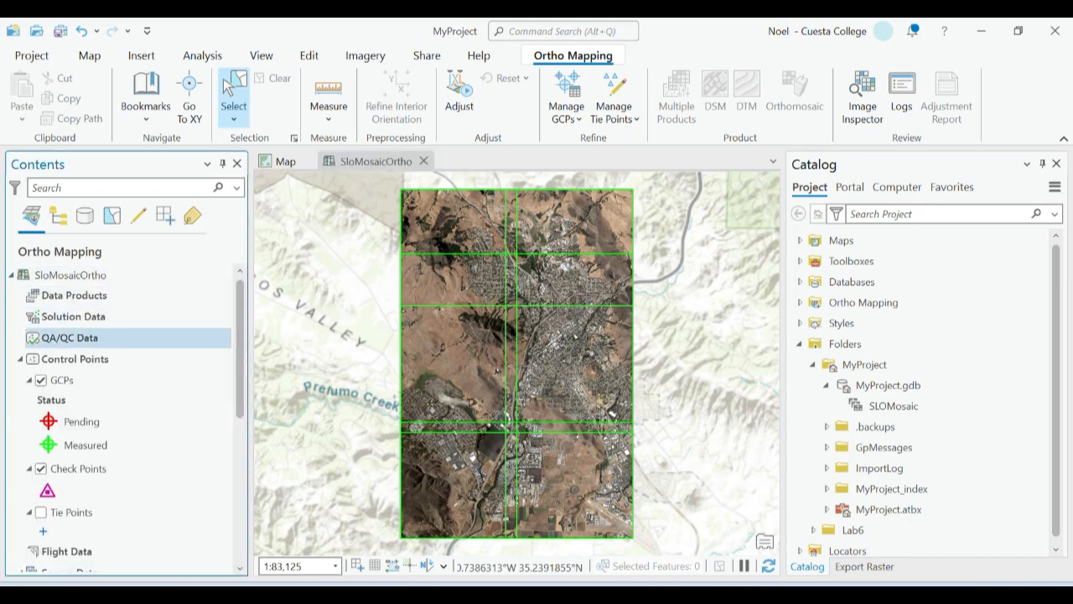
{"action": "left_click", "coordinate": [75, 359]}
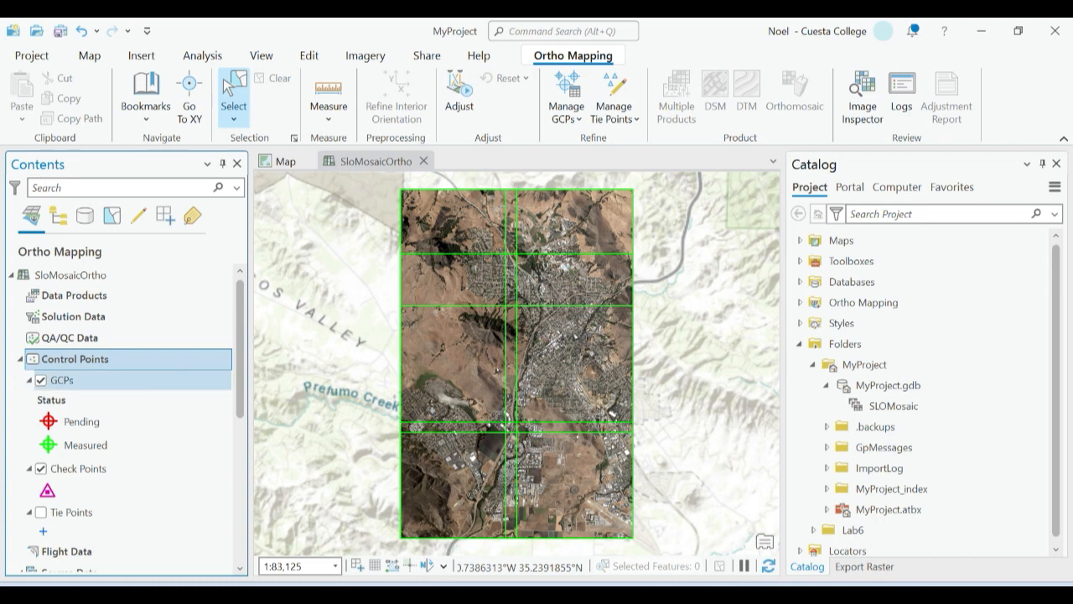
{"action": "scroll", "coordinate": [125, 382], "scroll_direction": "down", "scroll_amount": 3}
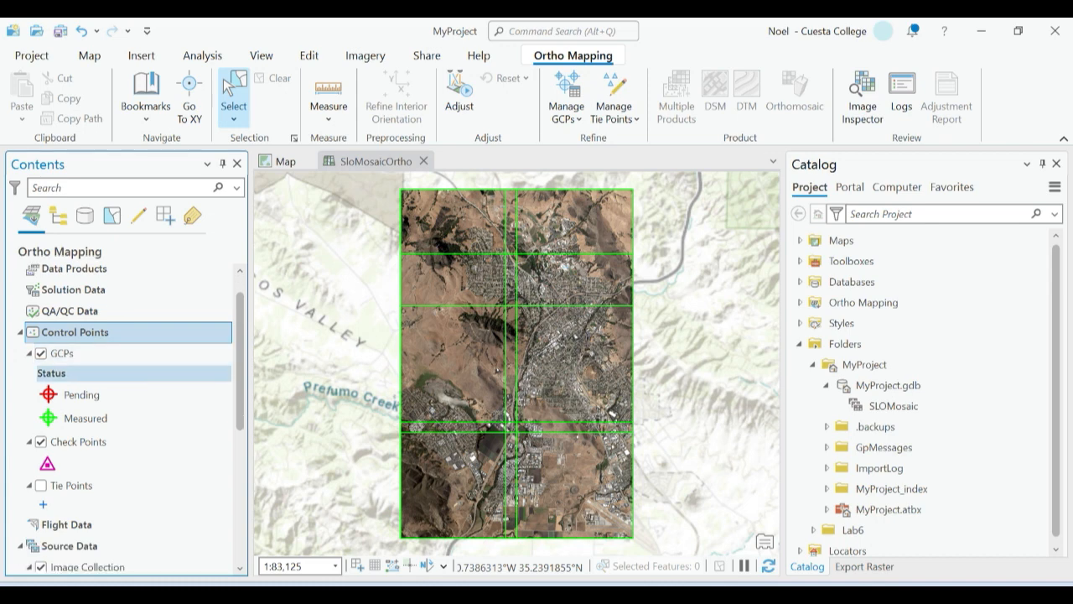
{"action": "scroll", "coordinate": [126, 382], "scroll_direction": "down", "scroll_amount": 3}
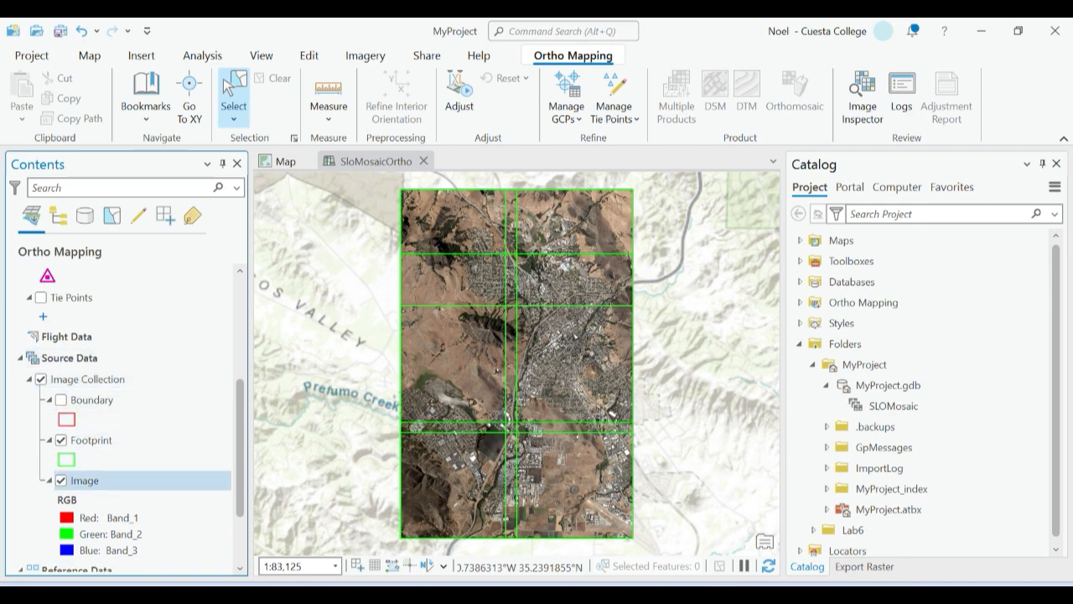
{"action": "scroll", "coordinate": [126, 507], "scroll_direction": "down", "scroll_amount": 3}
{"action": "scroll", "coordinate": [126, 515], "scroll_direction": "down", "scroll_amount": 1}
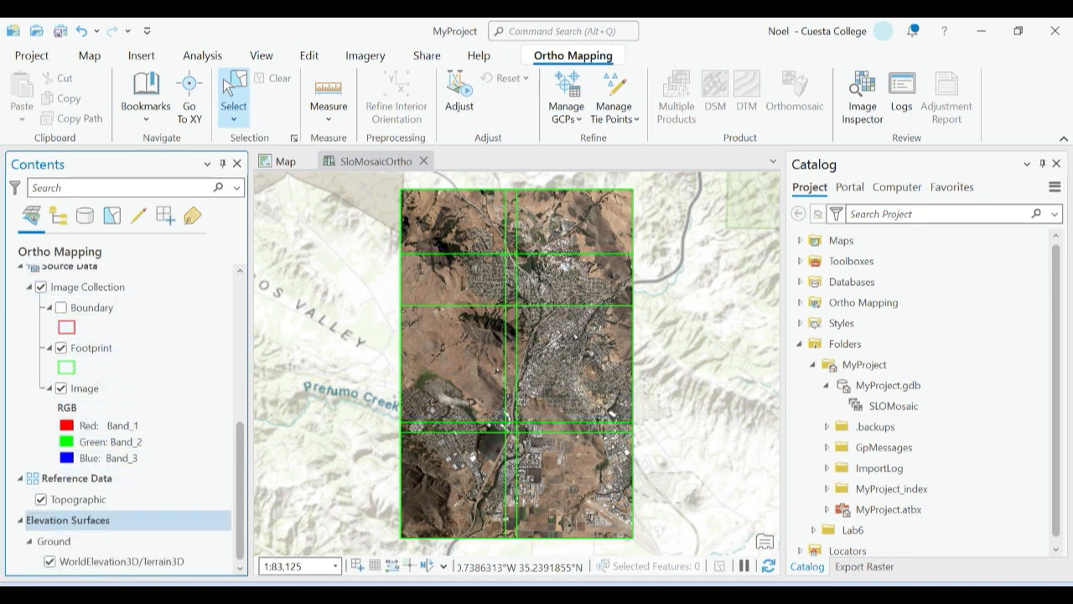
{"action": "scroll", "coordinate": [126, 514], "scroll_direction": "up", "scroll_amount": 4}
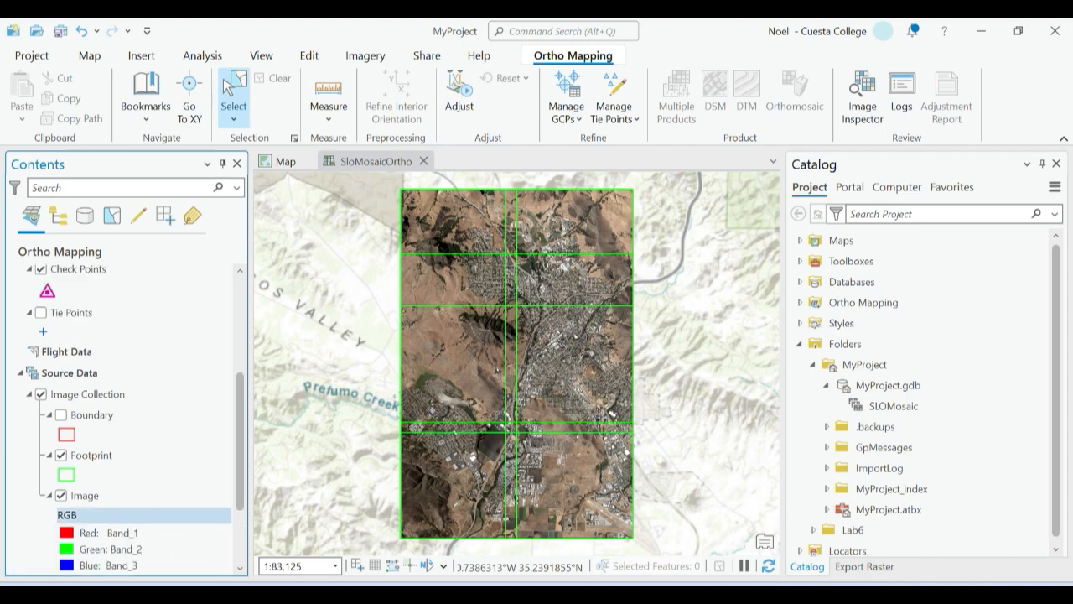
{"action": "scroll", "coordinate": [126, 514], "scroll_direction": "up", "scroll_amount": 6}
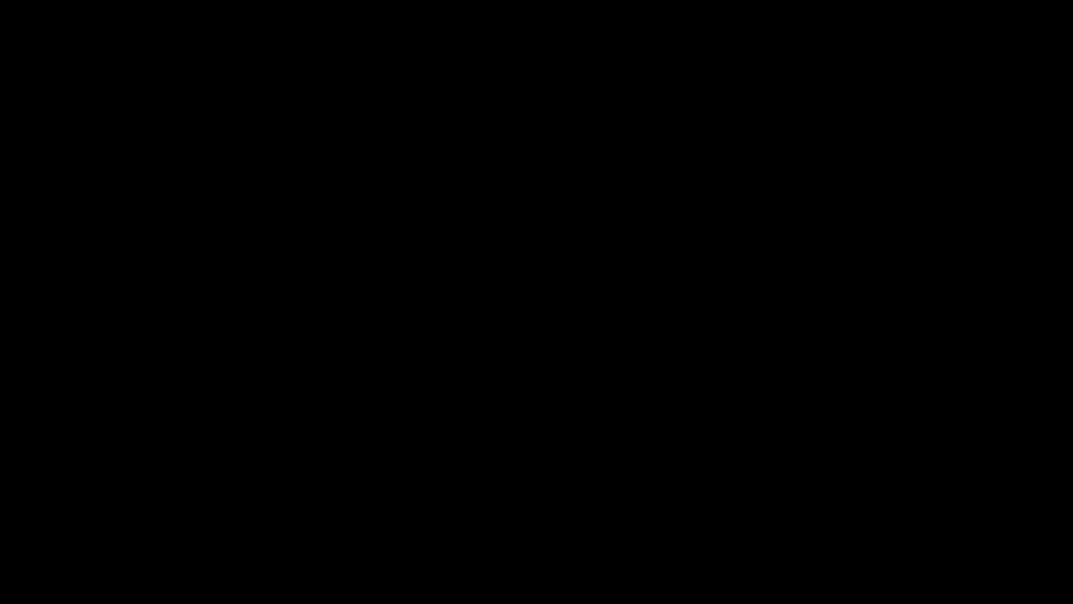